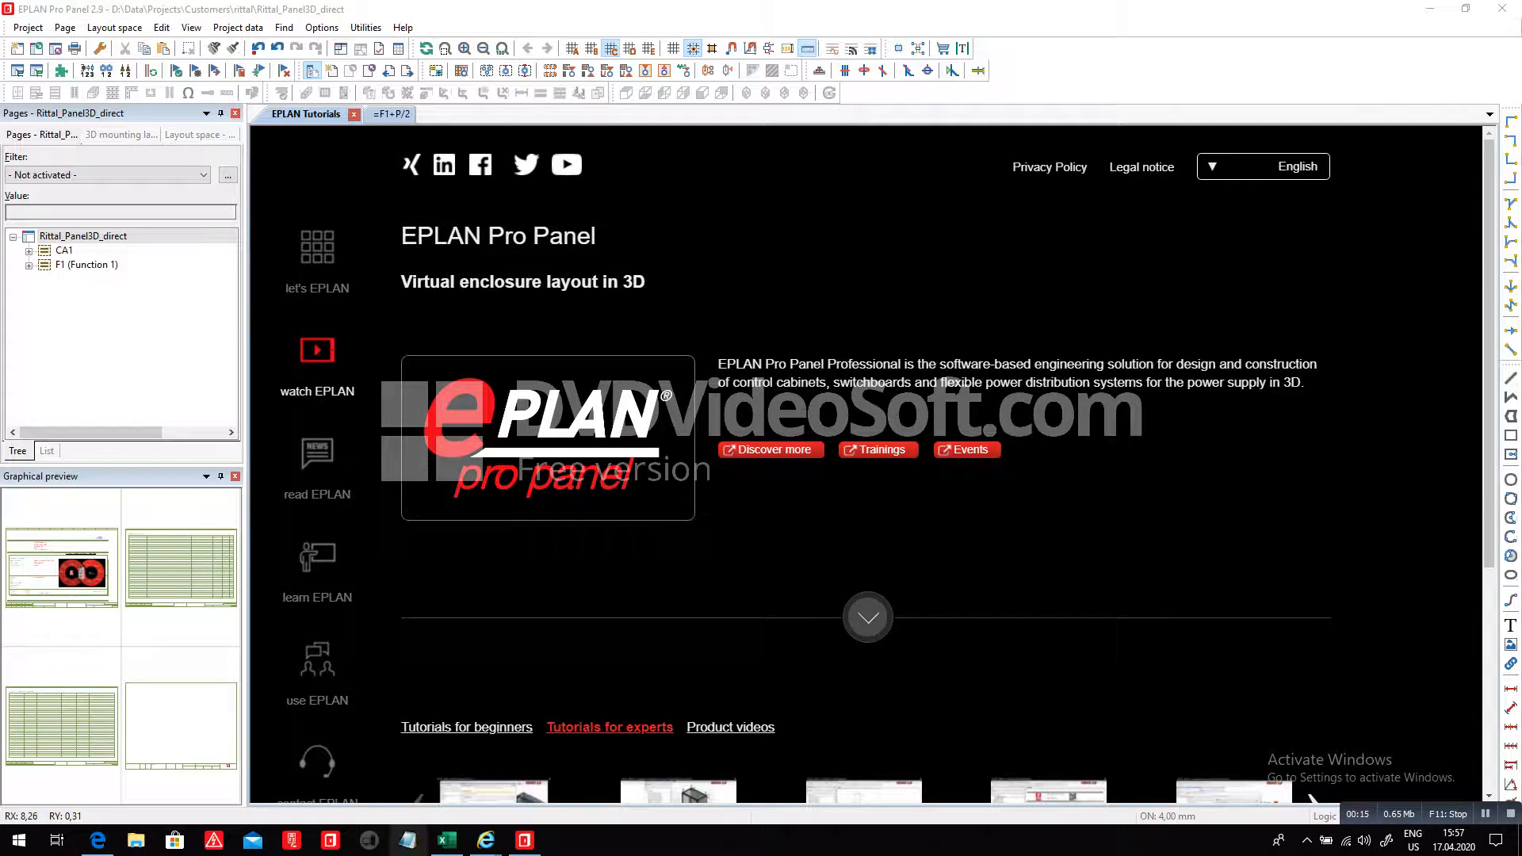
- Switch to Excel to view the NFPA_bas005 parts list and to Internet Explorer to view the EPLAN Pro Panel Tutorial page
{"action": "left_click", "coordinate": [447, 840]}
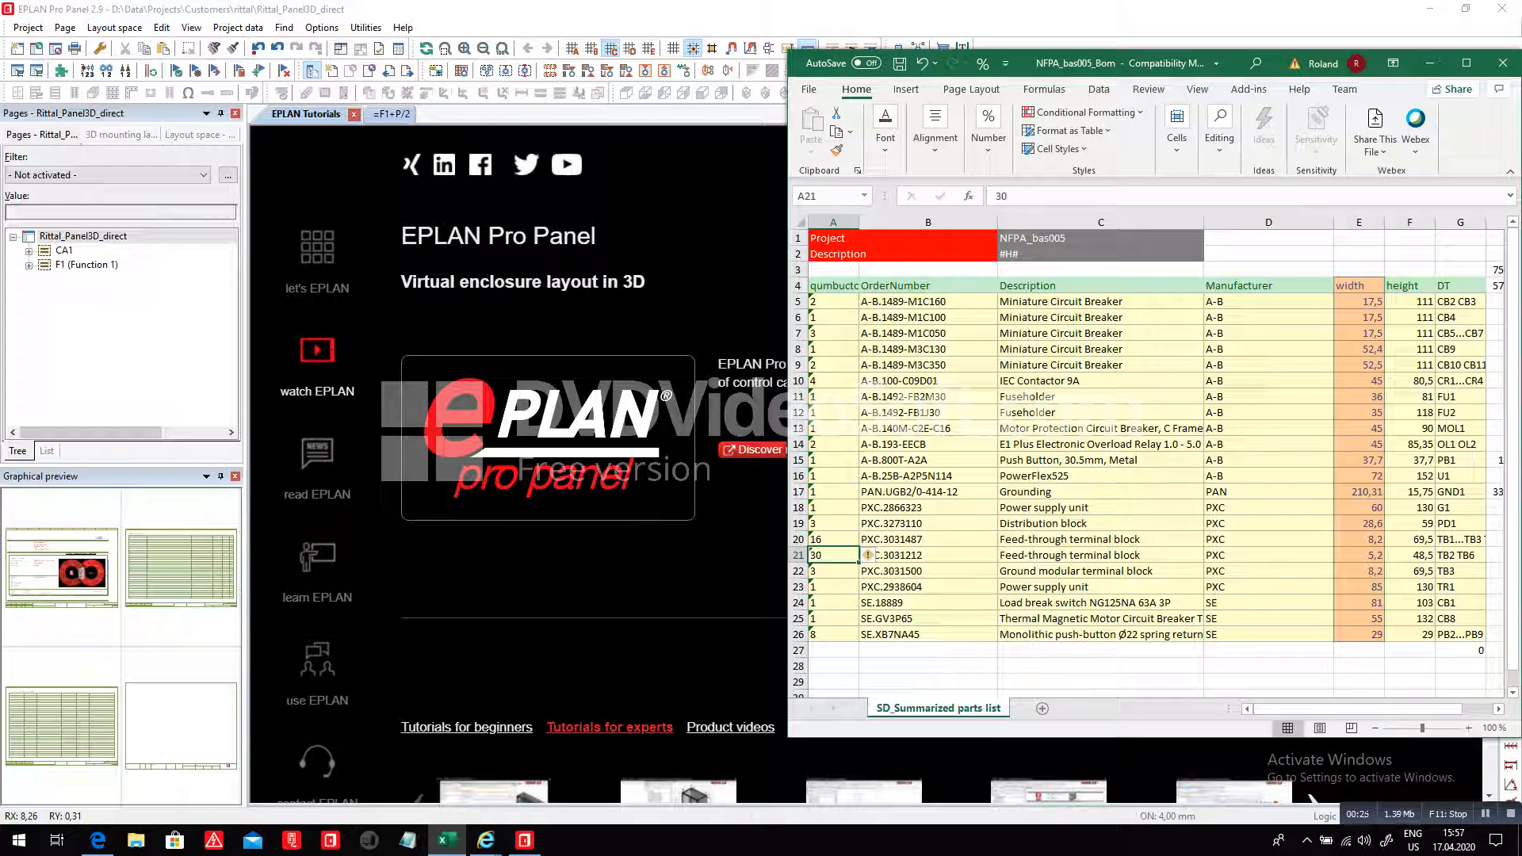
{"action": "key", "text": "alt+Tab"}
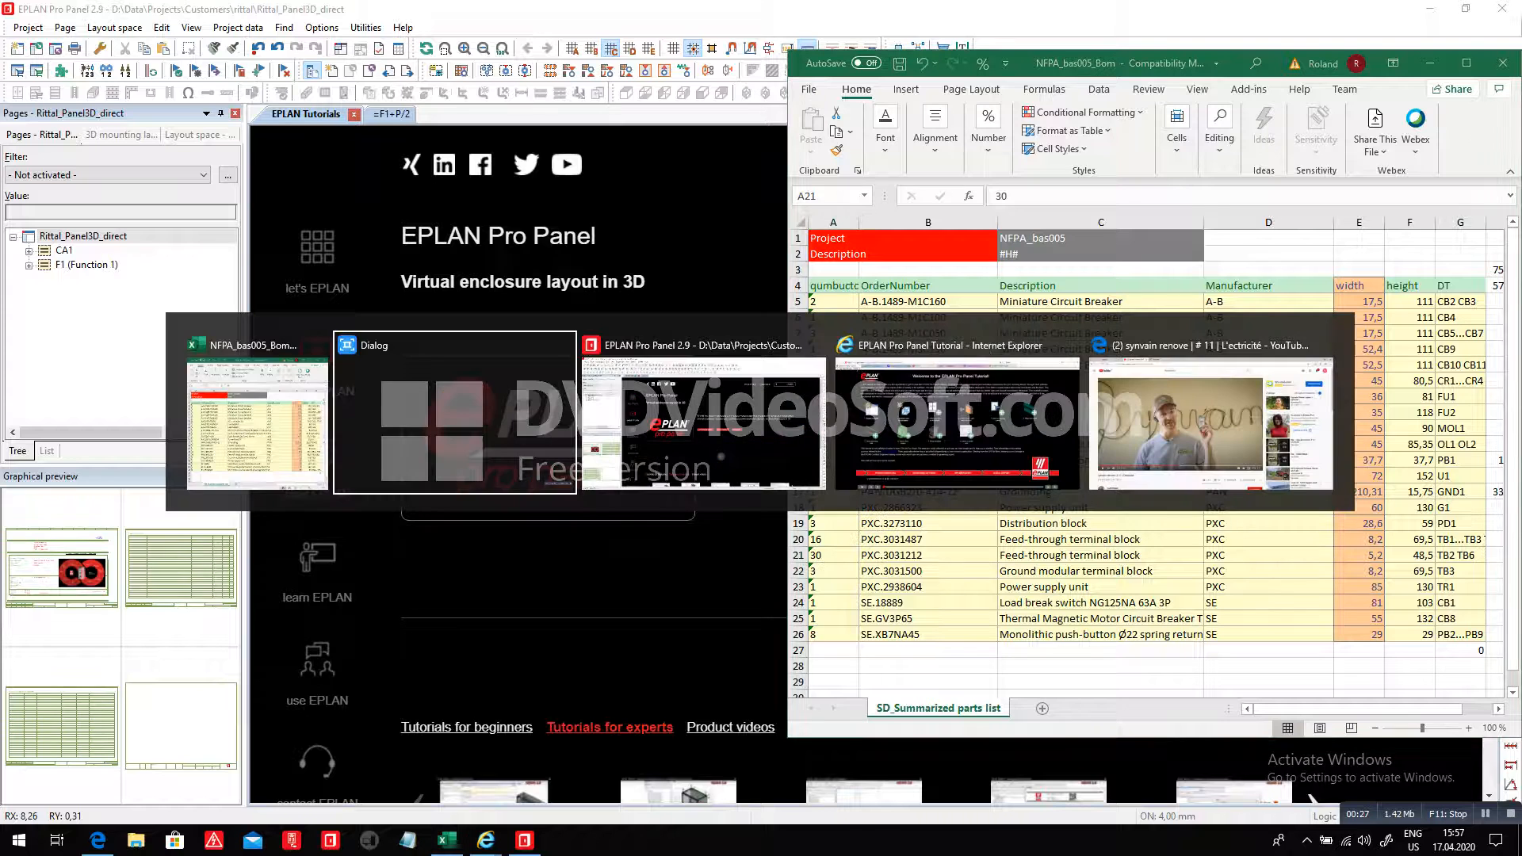
{"action": "key", "text": "alt+Tab"}
{"action": "key", "text": "alt+Tab"}
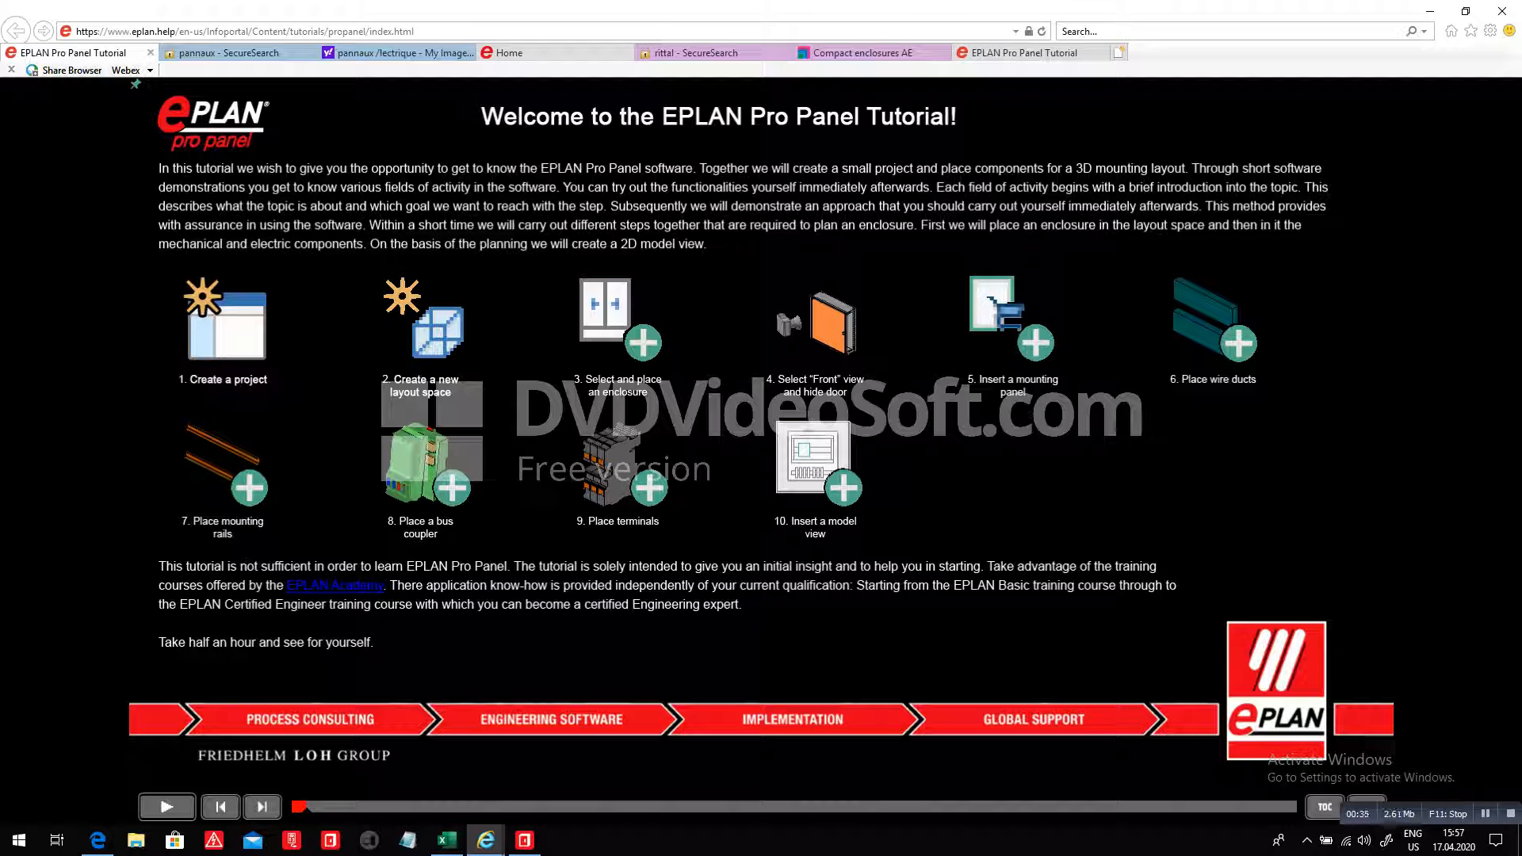
- Switch to Edge and watch the "synvain renove | # 11 | L'ectricité" video on YouTube
{"action": "key", "text": "alt+Tab"}
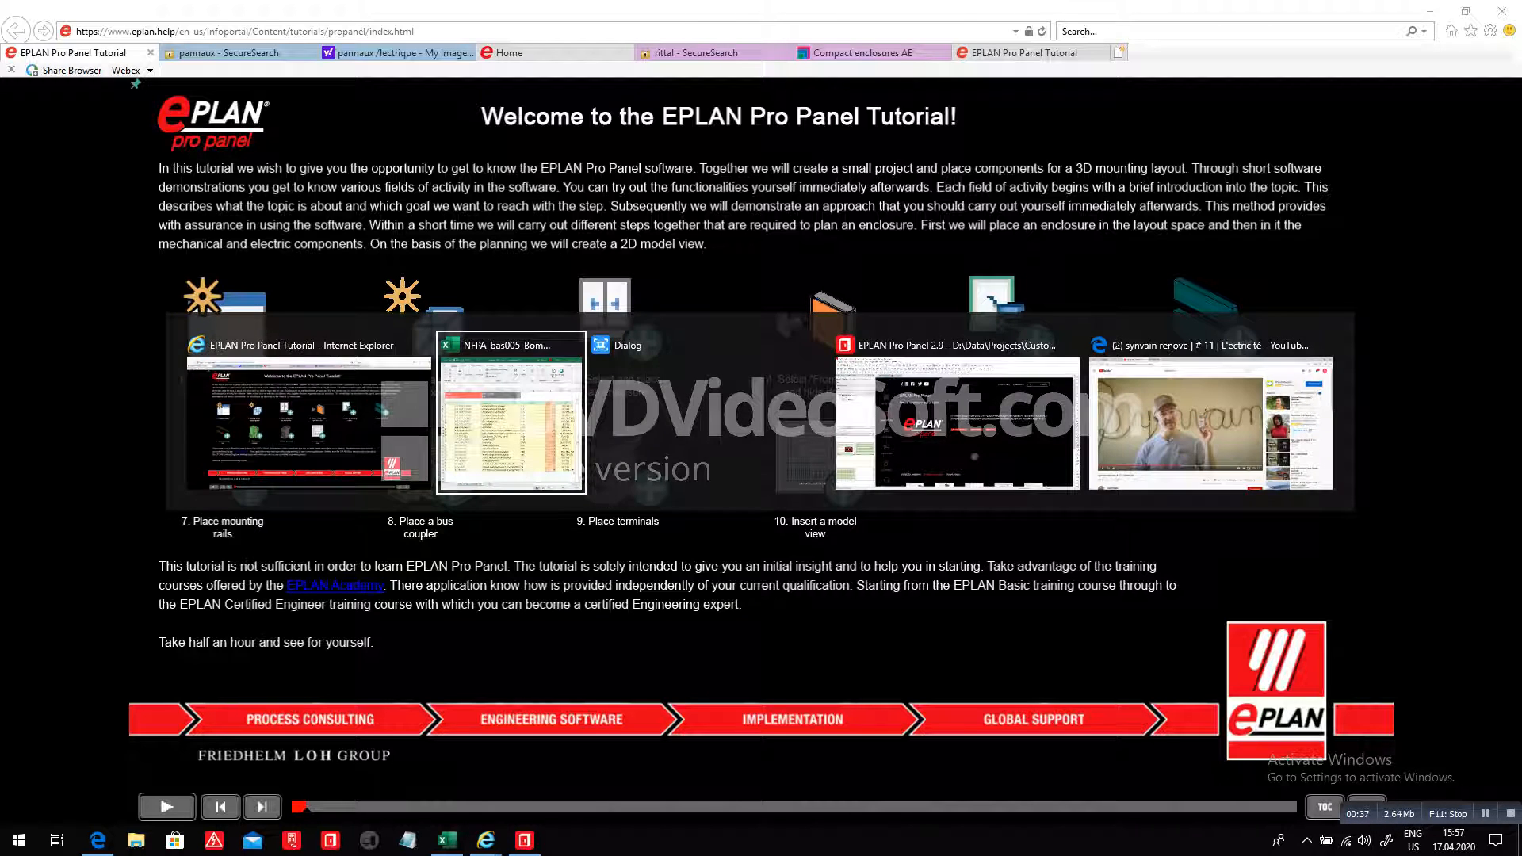
{"action": "key", "text": "alt+Tab"}
{"action": "key", "text": "alt+Tab"}
{"action": "key", "text": "alt+Tab"}
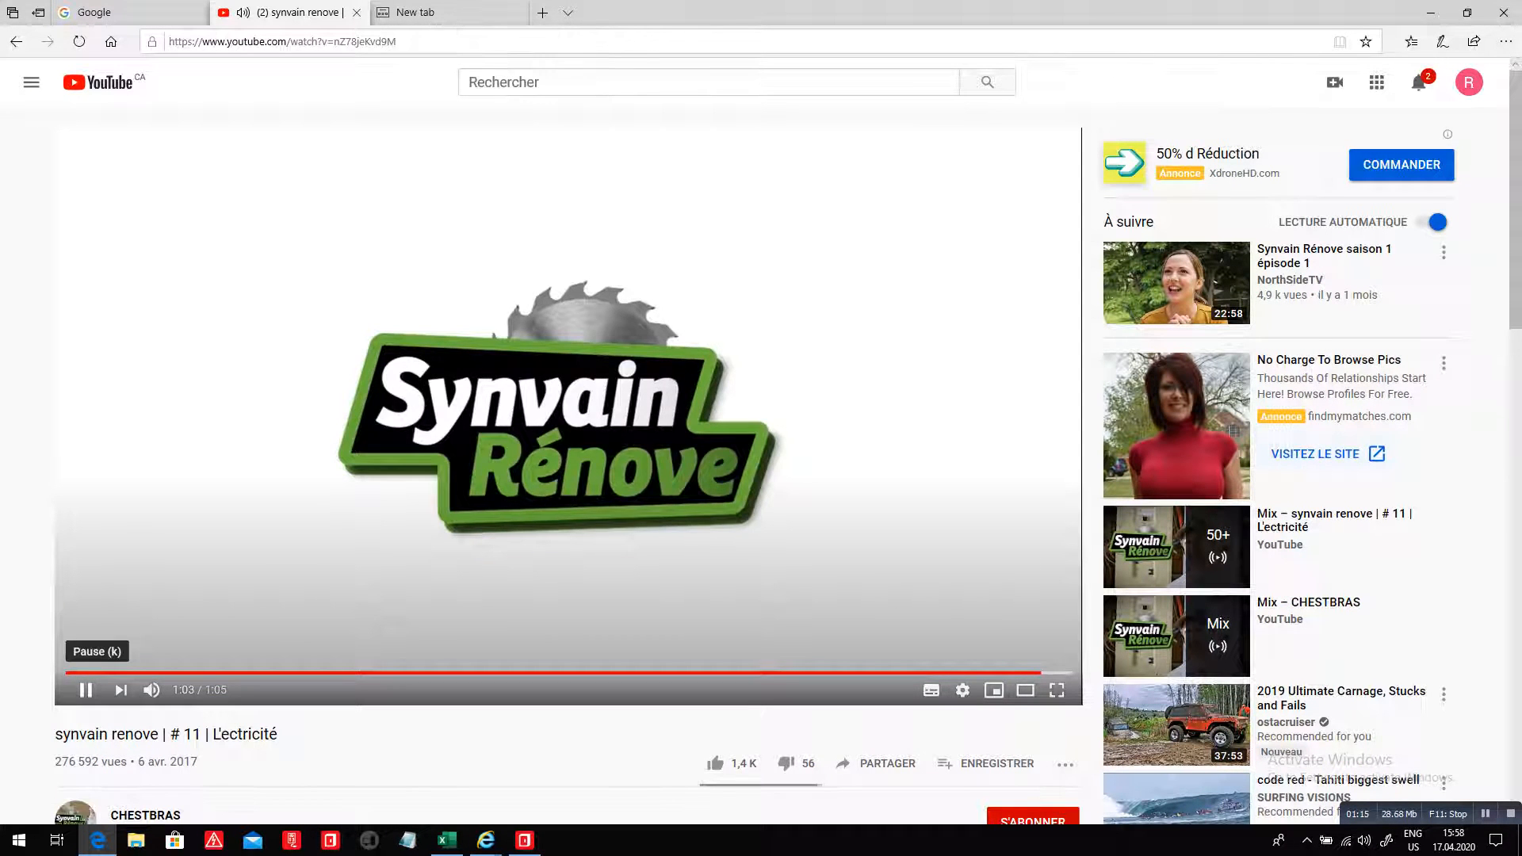
- Switch back to EPLAN Pro Panel and set up a new layout space with the name 3D
{"action": "key", "text": "alt+Tab"}
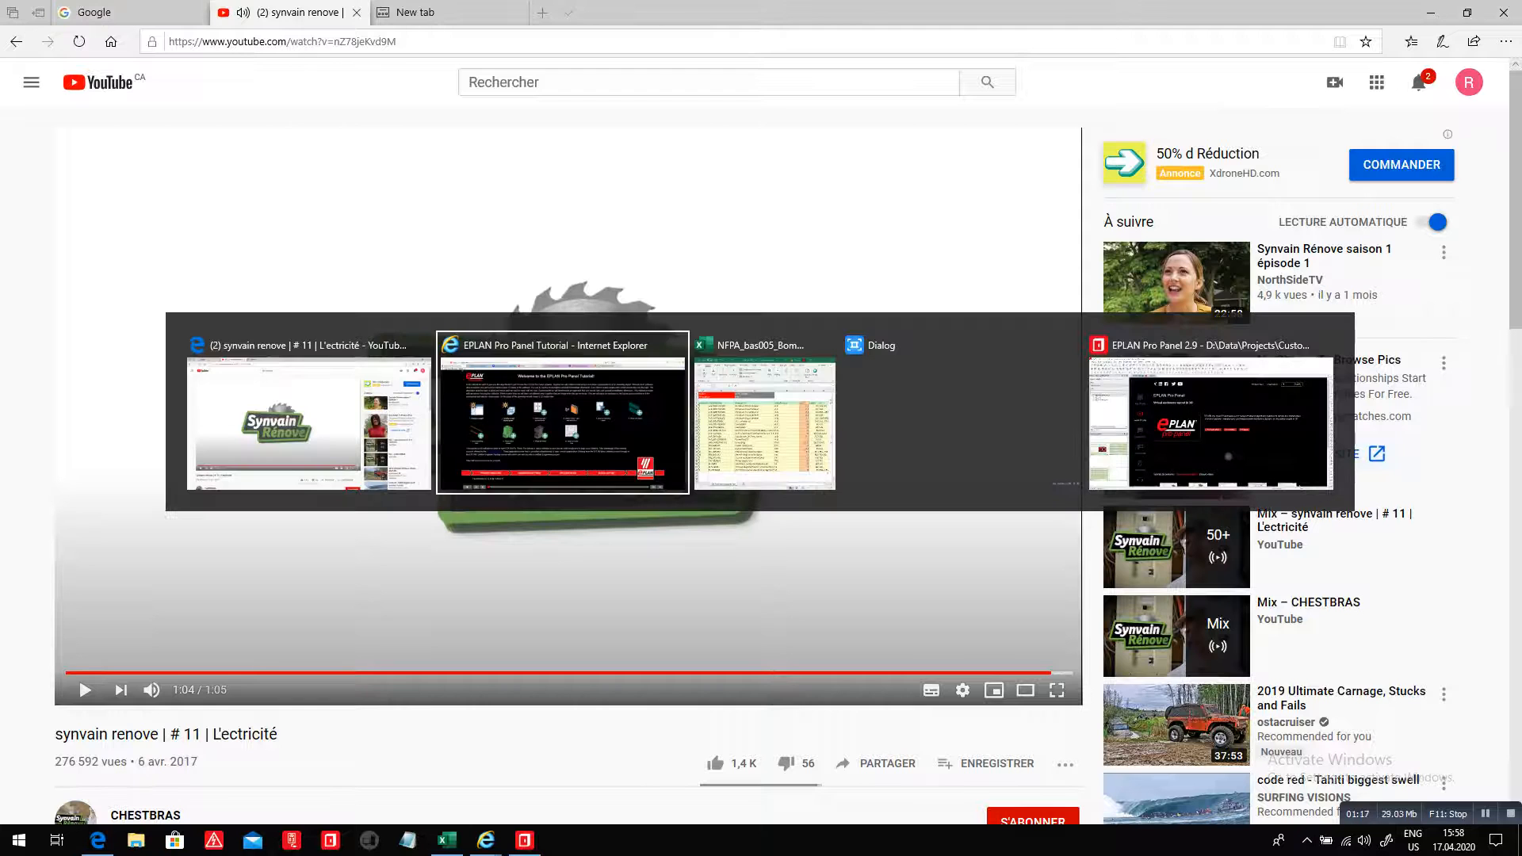
{"action": "key", "text": "alt+Tab"}
{"action": "key", "text": "alt+Tab"}
{"action": "key", "text": "alt+Tab"}
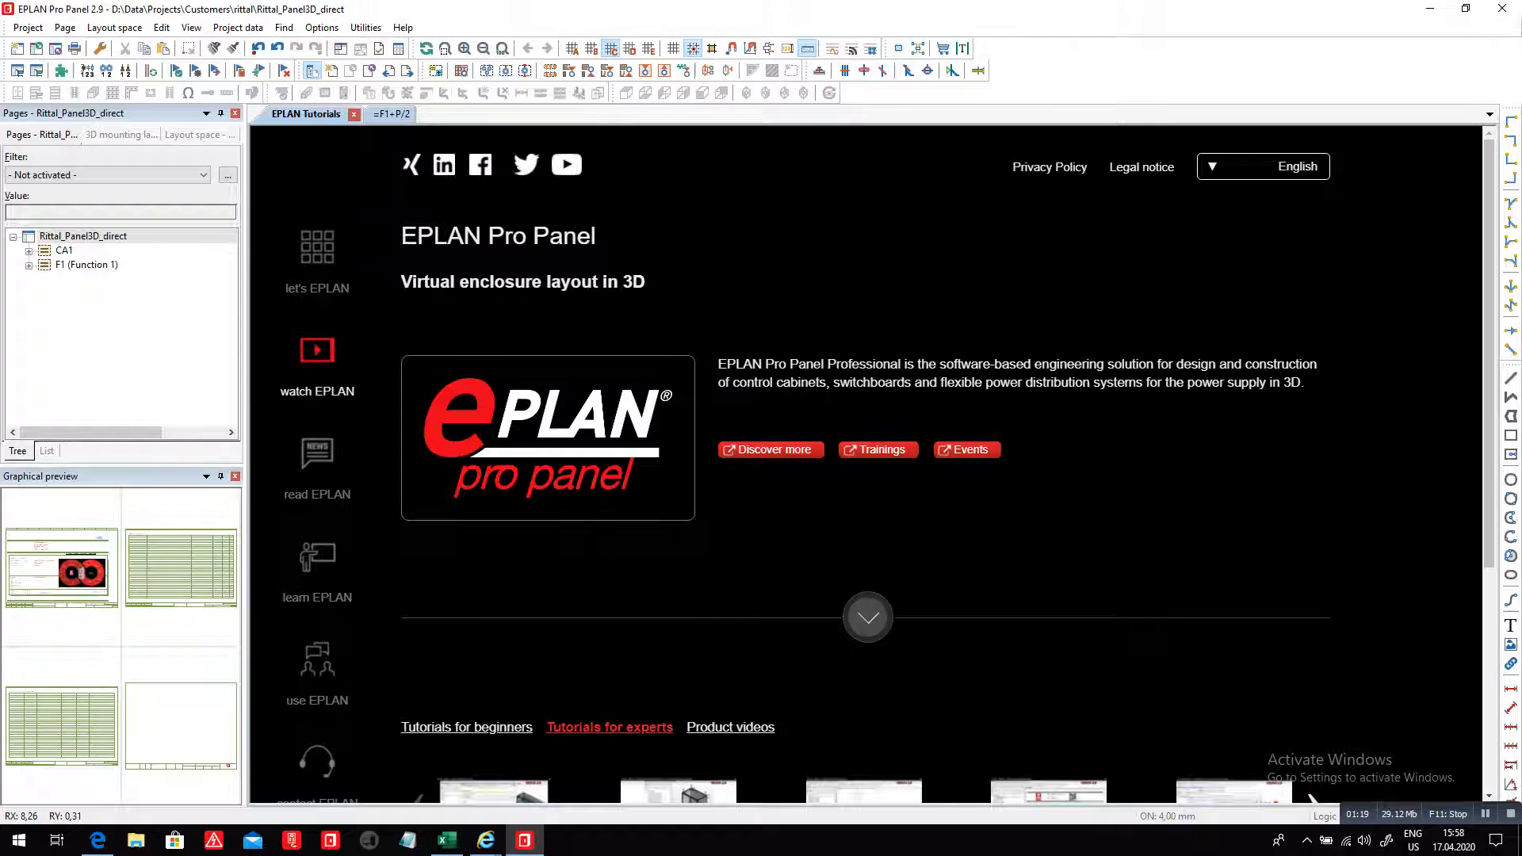
{"action": "left_click", "coordinate": [122, 135]}
{"action": "left_click", "coordinate": [198, 134]}
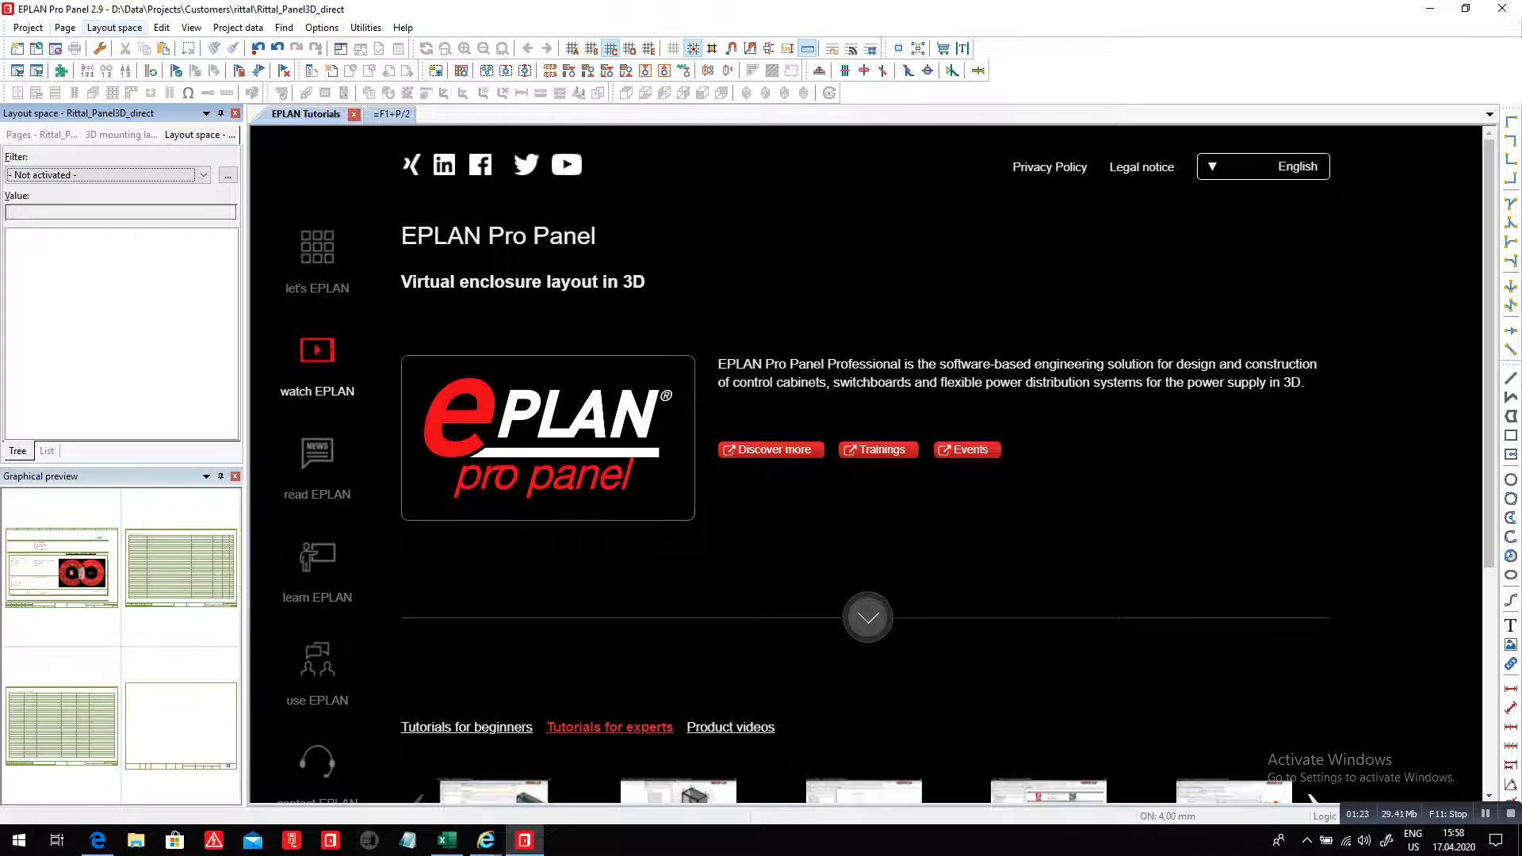
{"action": "left_click", "coordinate": [114, 27]}
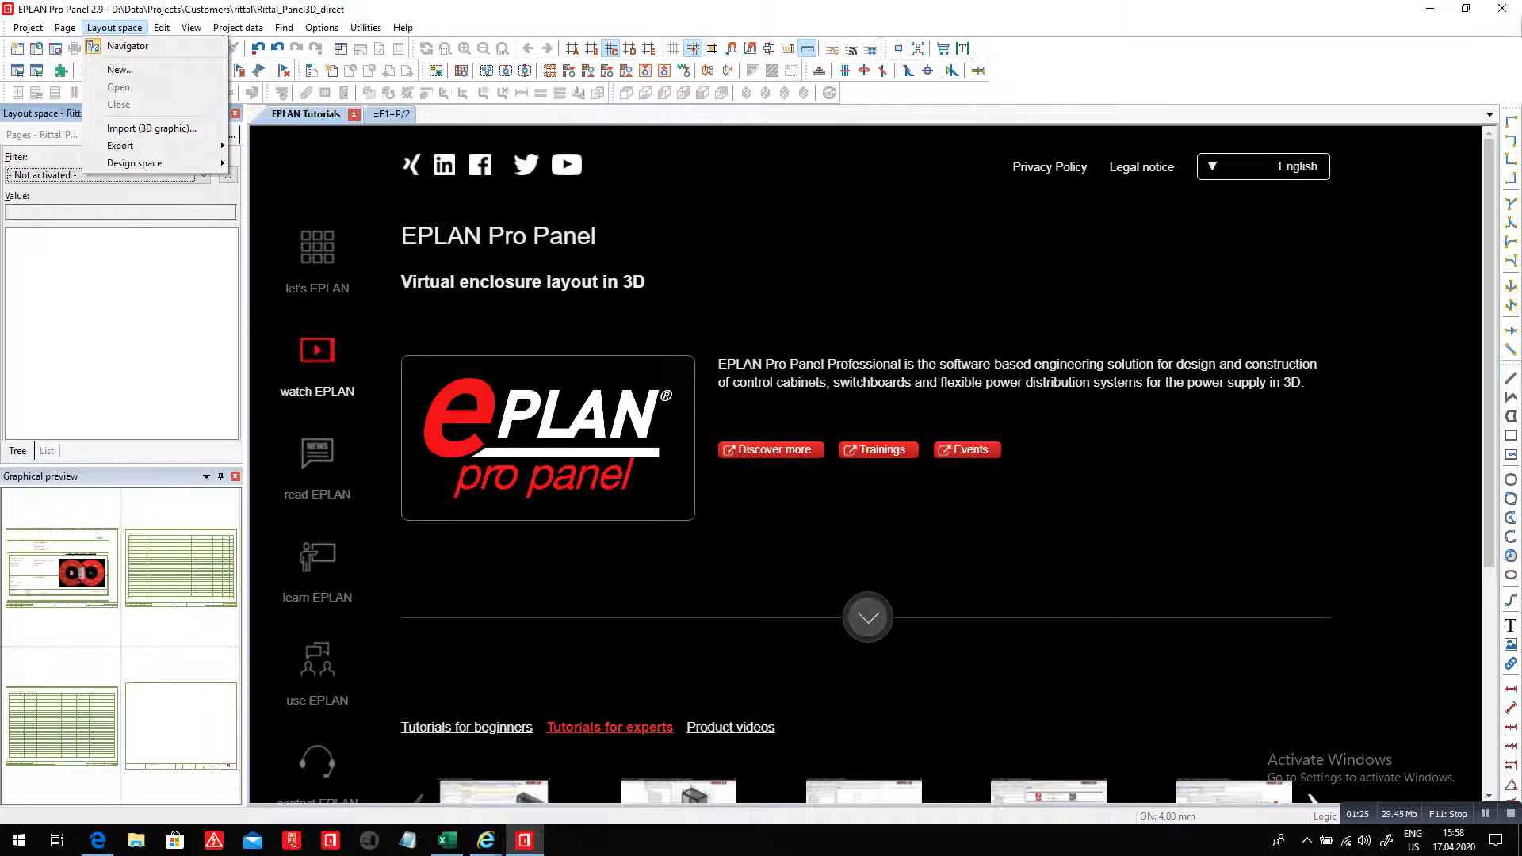
{"action": "left_click", "coordinate": [120, 69]}
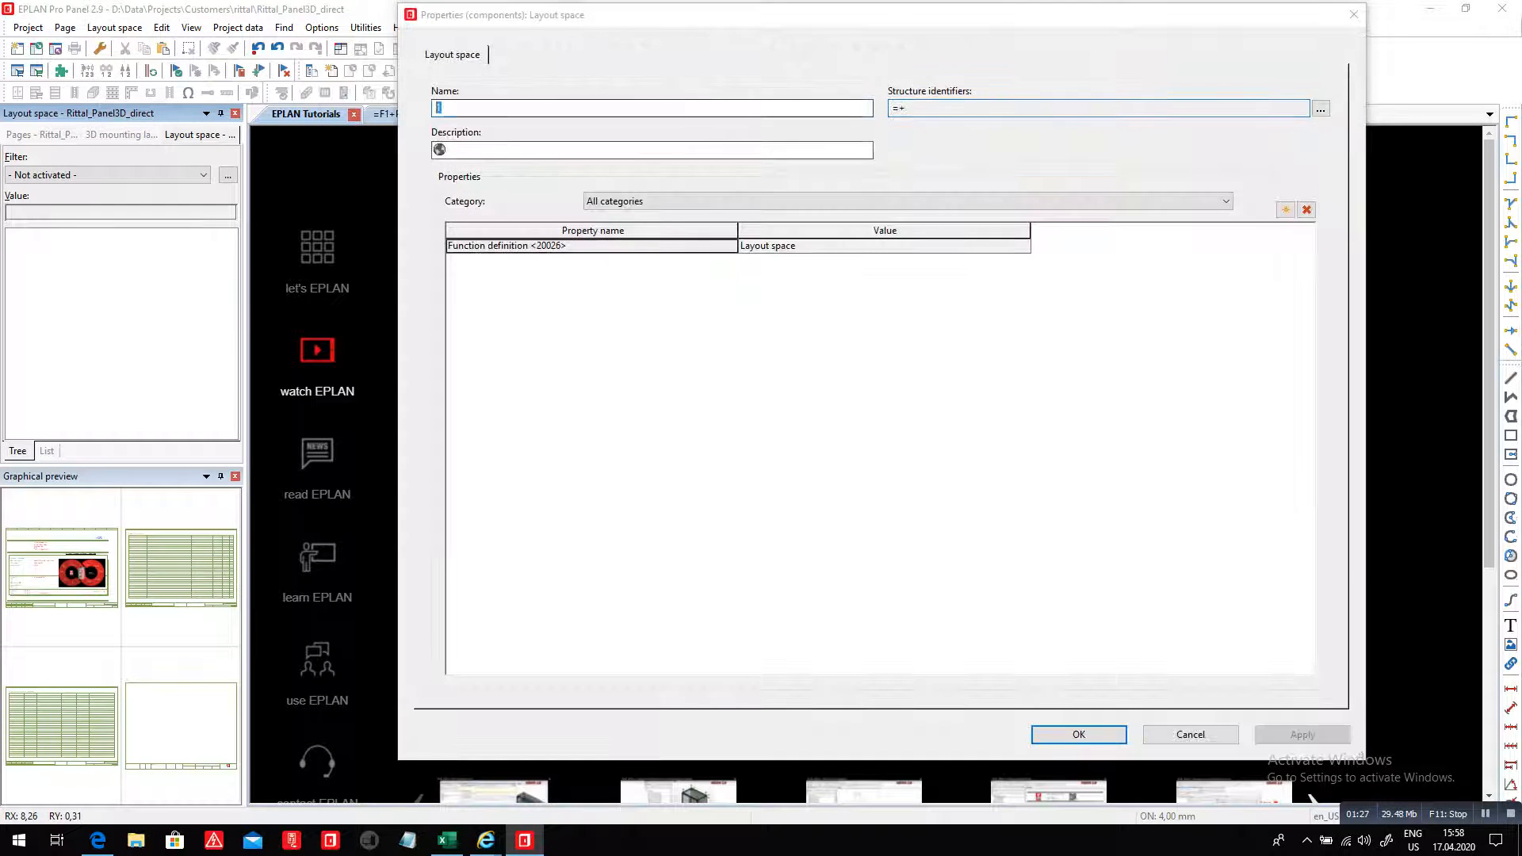
{"action": "type", "text": "3d"}
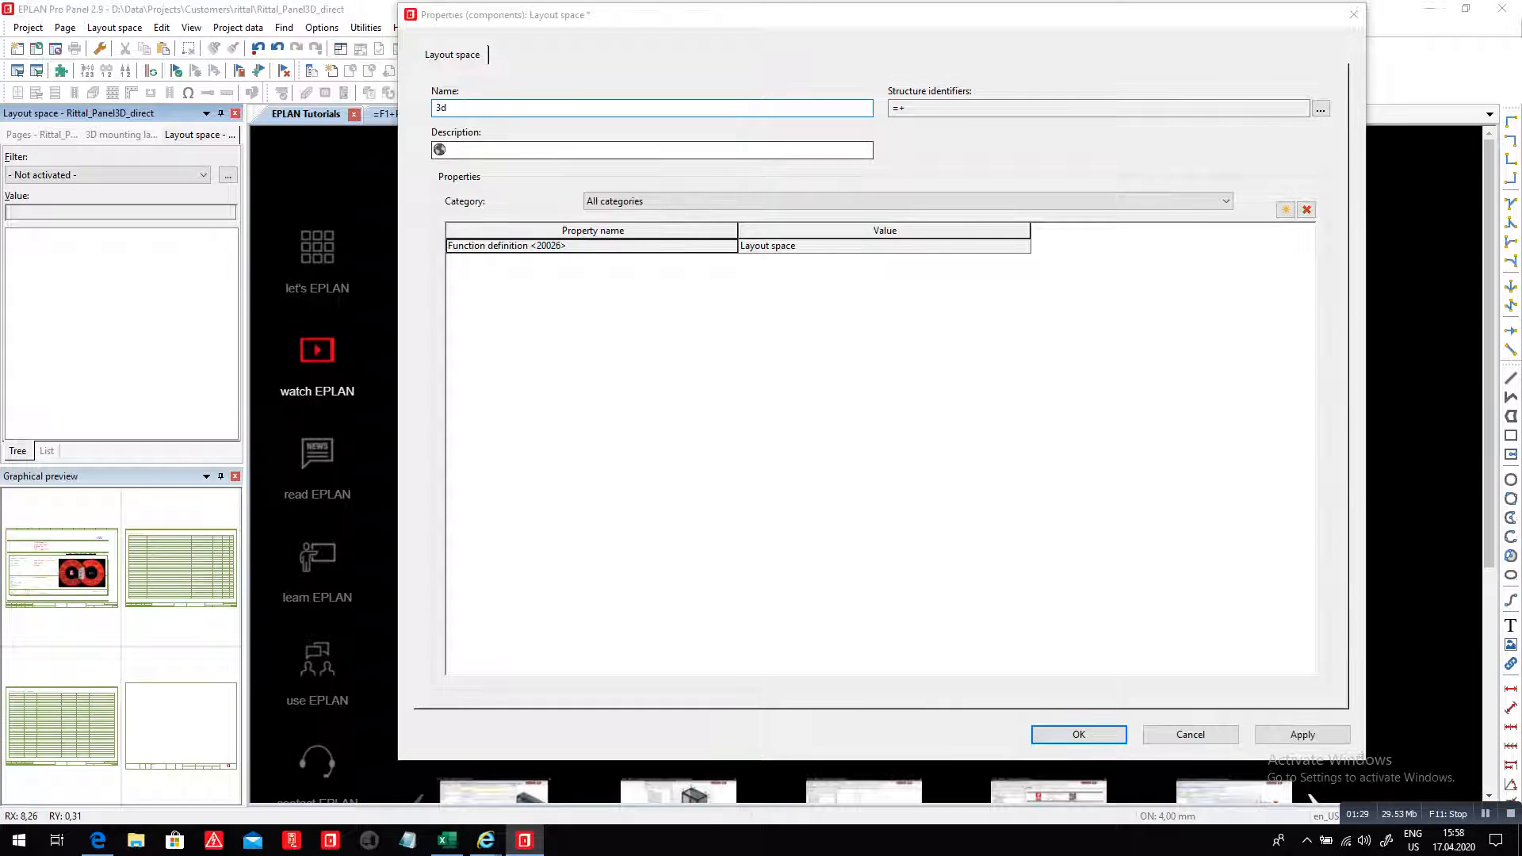
{"action": "key", "text": "BackSpace"}
{"action": "key", "text": "BackSpace"}
{"action": "type", "text": "3D"}
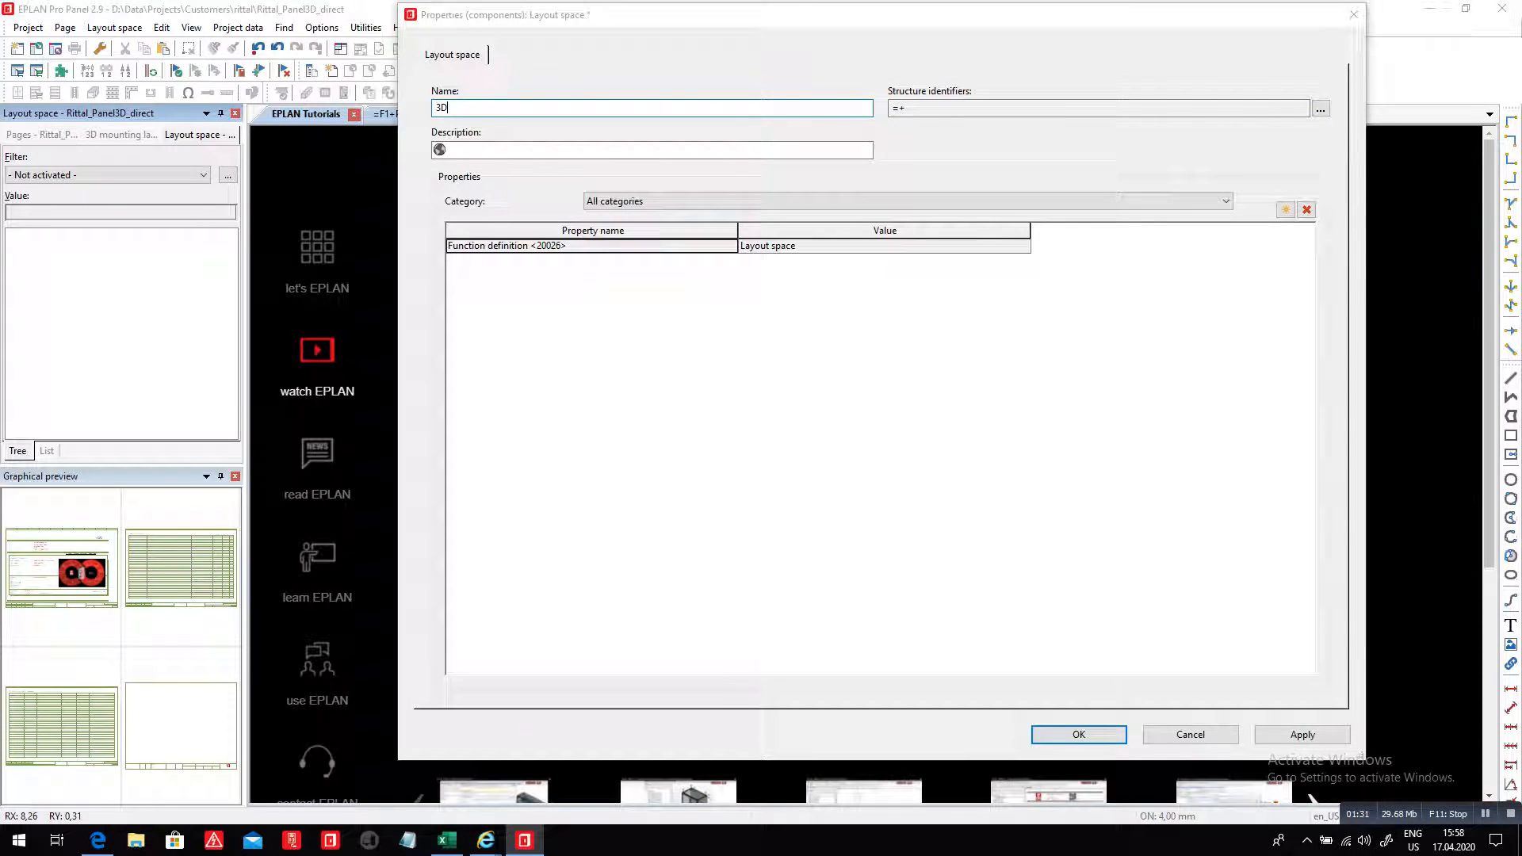
- Assign mounting location A as the layout space's structure identifier and create the layout space
{"action": "key", "text": "Tab"}
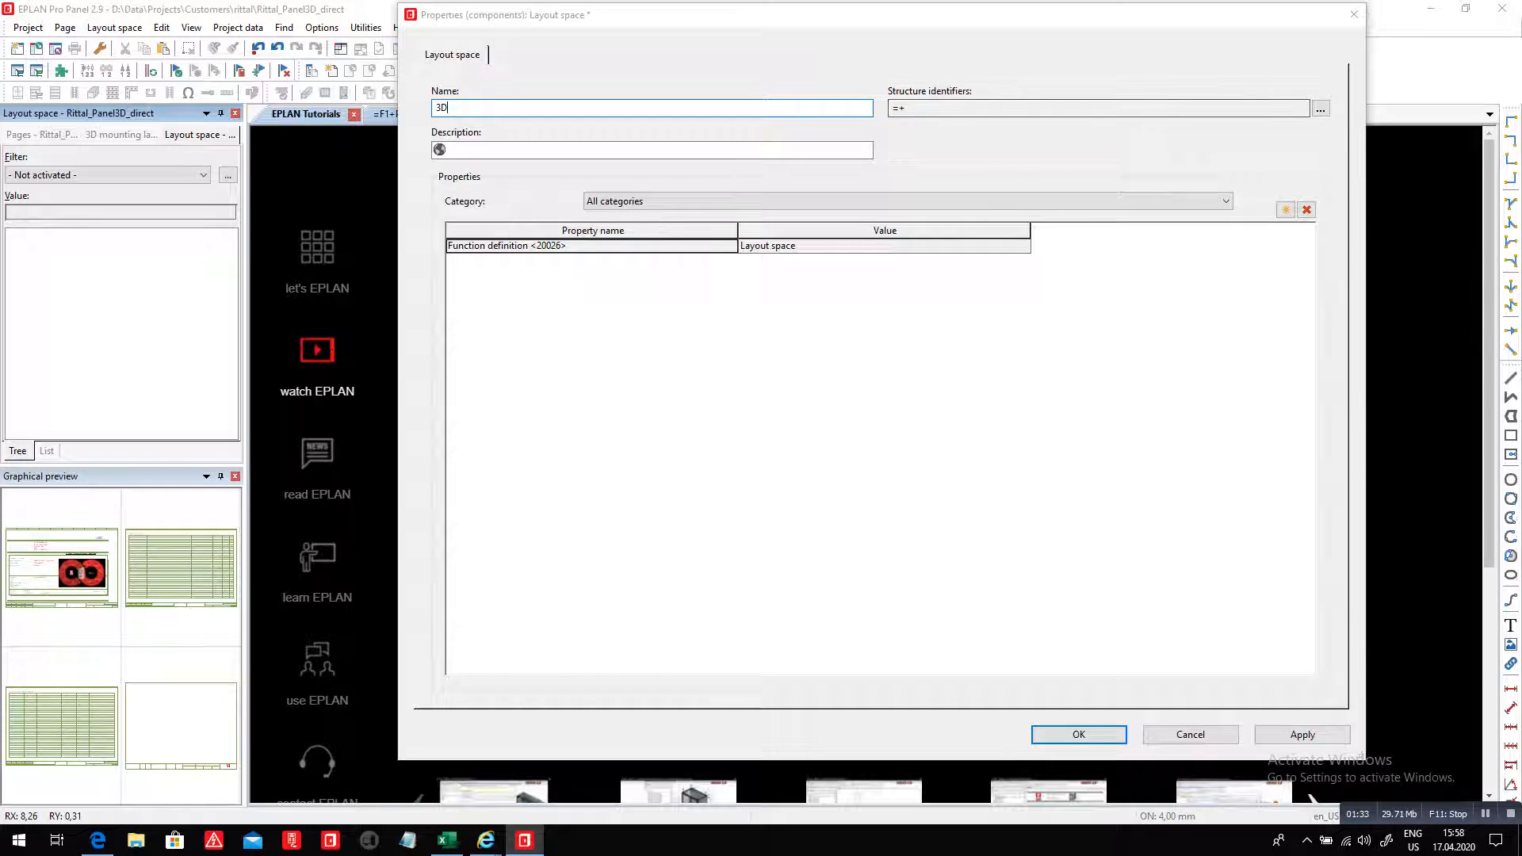
{"action": "key", "text": "Tab"}
{"action": "key", "text": "Return"}
{"action": "left_click", "coordinate": [950, 401]}
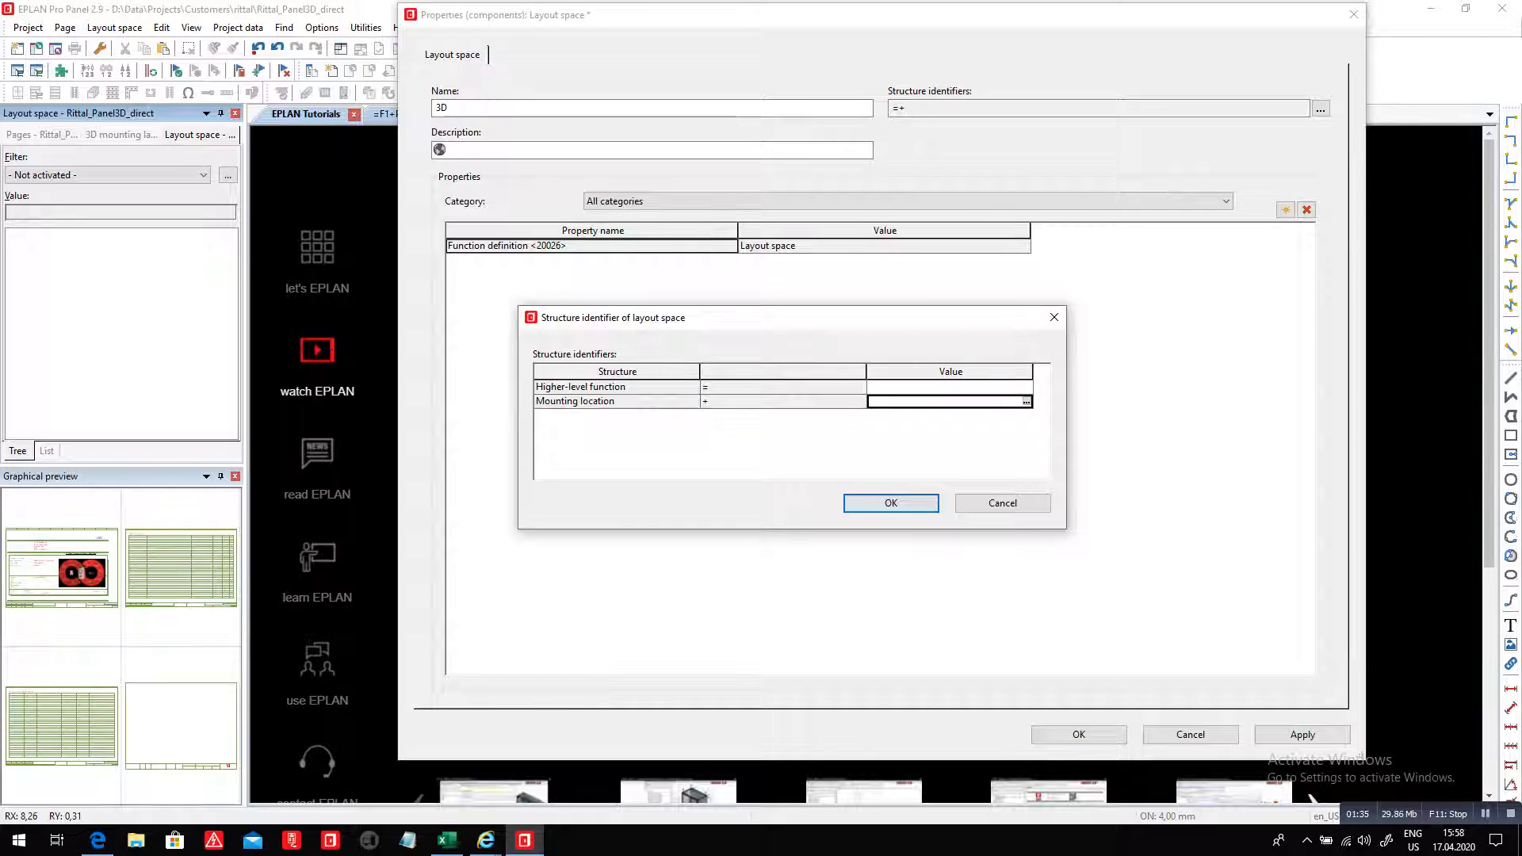
{"action": "type", "text": "A"}
{"action": "key", "text": "Return"}
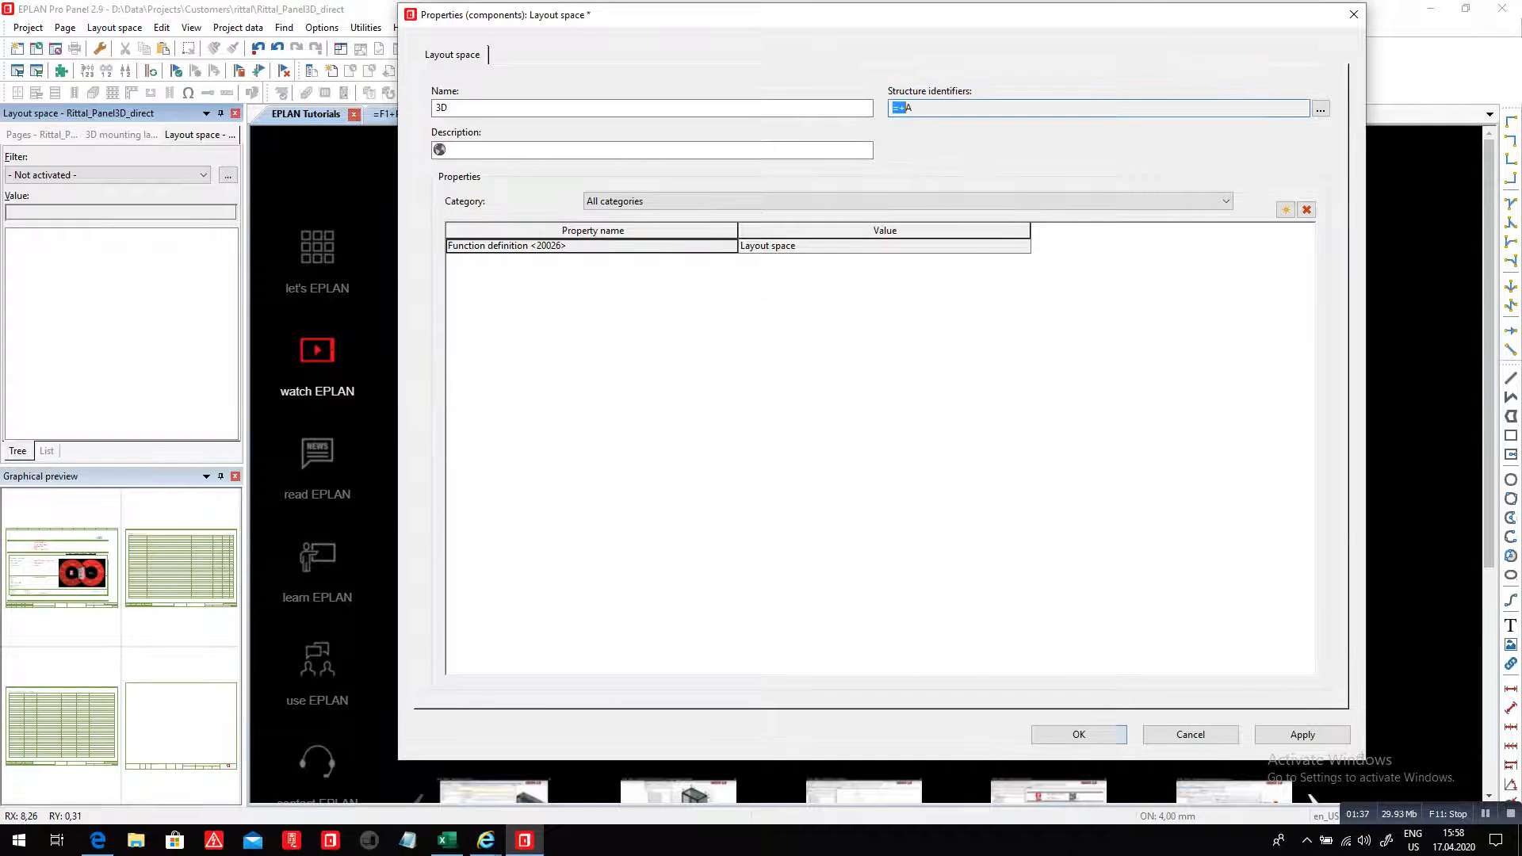
{"action": "key", "text": "Return"}
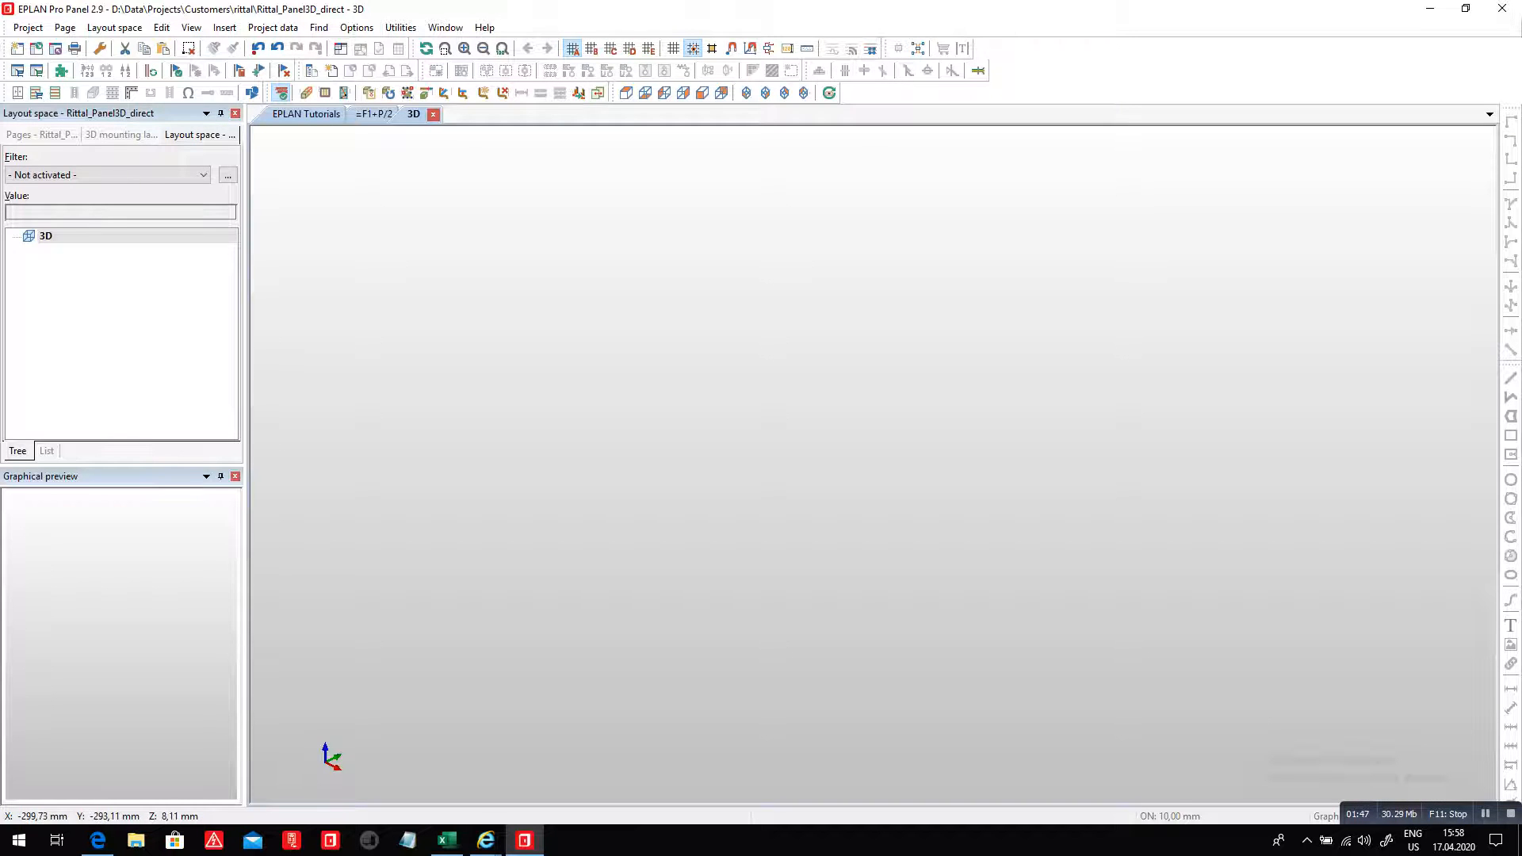
- Switch to Excel and examine the component area formula in H5, the total area in H4 and its square root in H3
{"action": "left_click", "coordinate": [446, 840]}
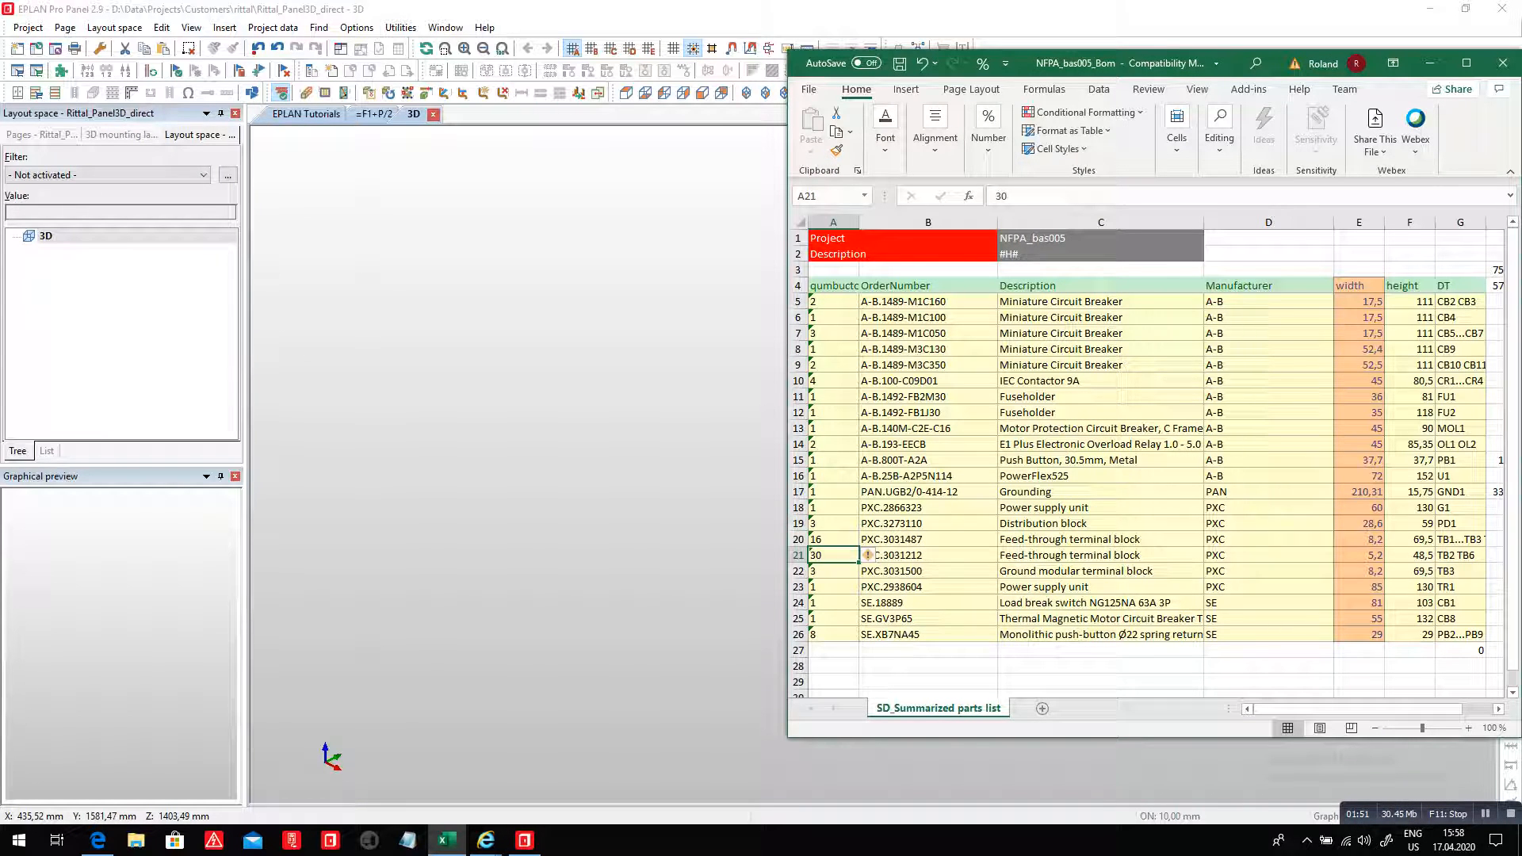
{"action": "left_click", "coordinate": [1359, 302]}
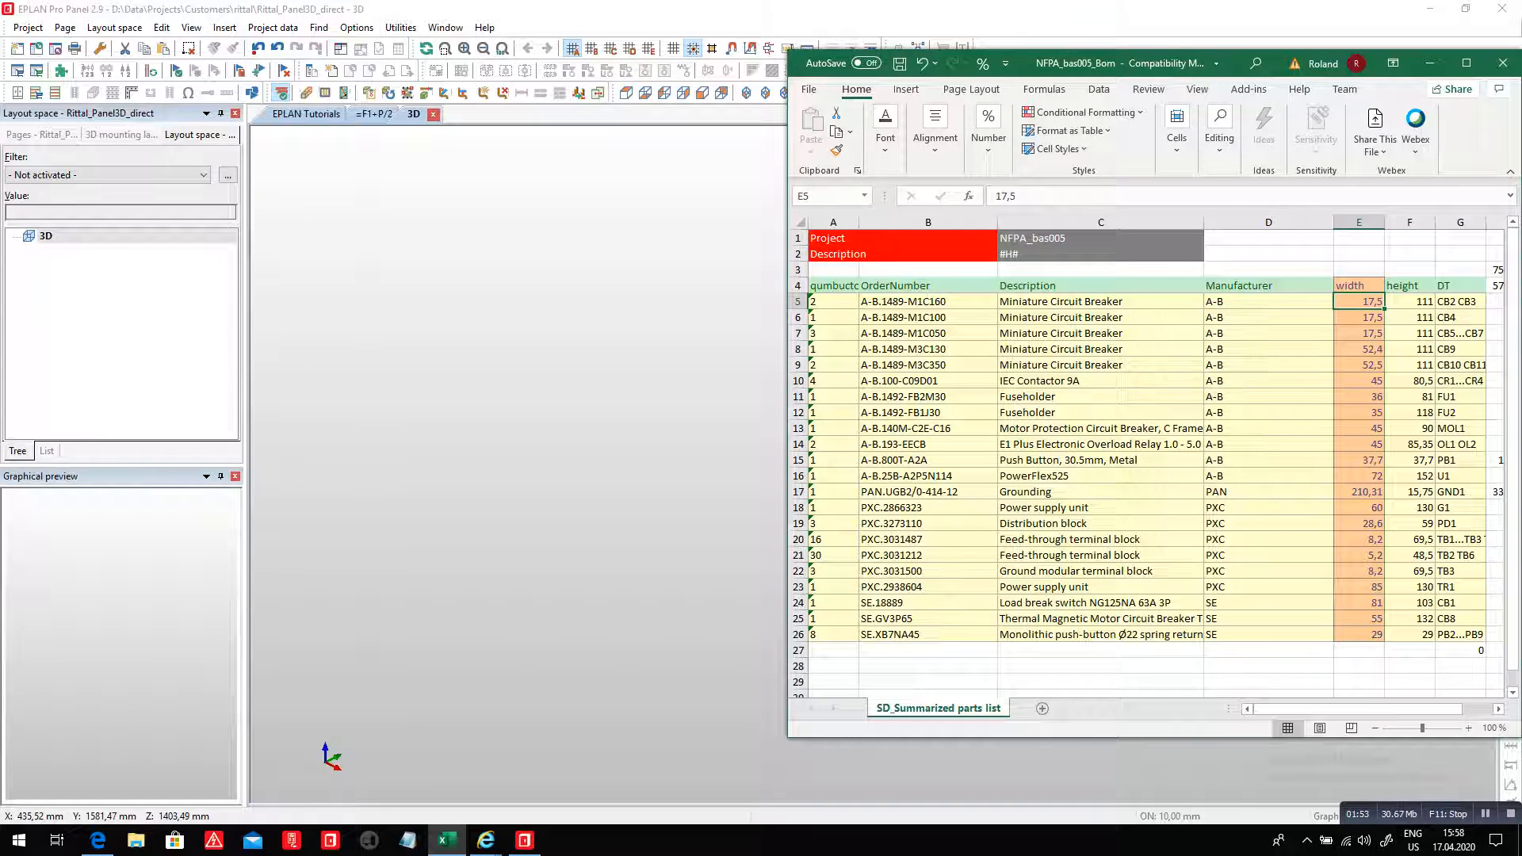
{"action": "key", "text": "Right"}
{"action": "key", "text": "Right"}
{"action": "key", "text": "Right"}
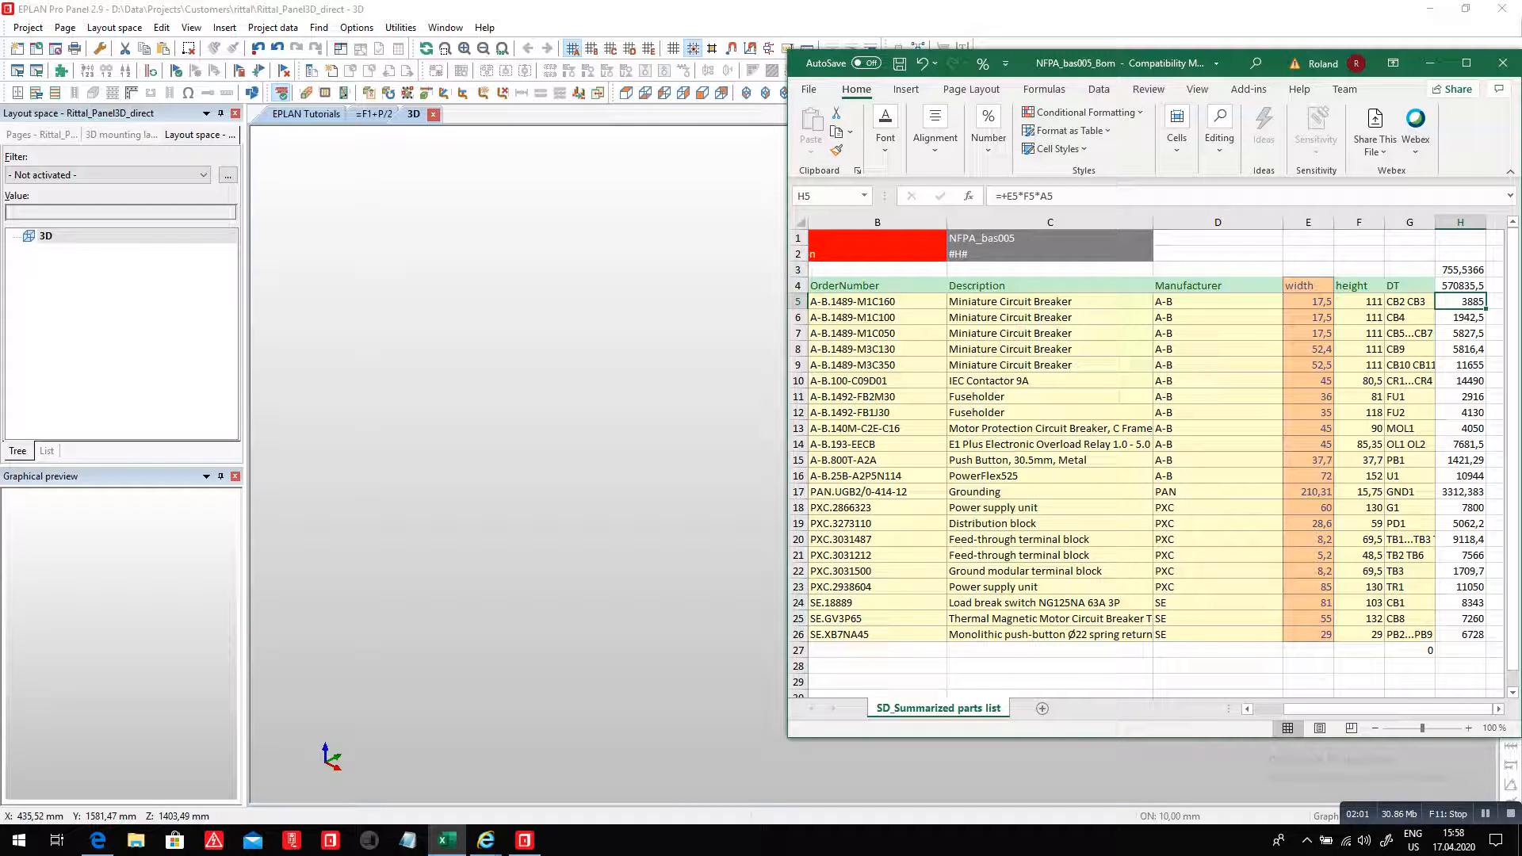
{"action": "left_click", "coordinate": [1461, 286]}
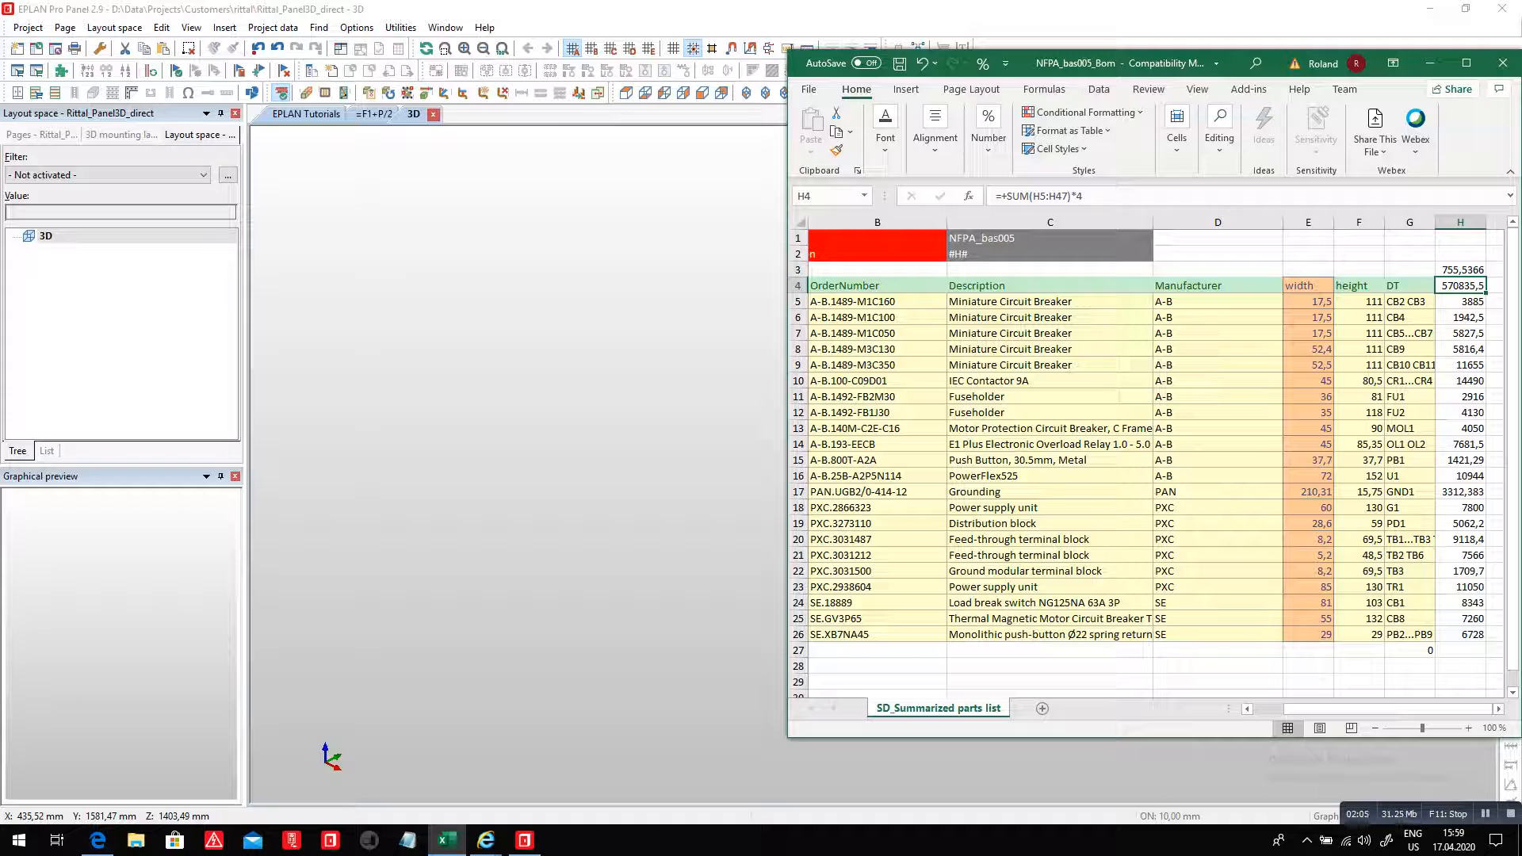
{"action": "left_click", "coordinate": [1461, 270]}
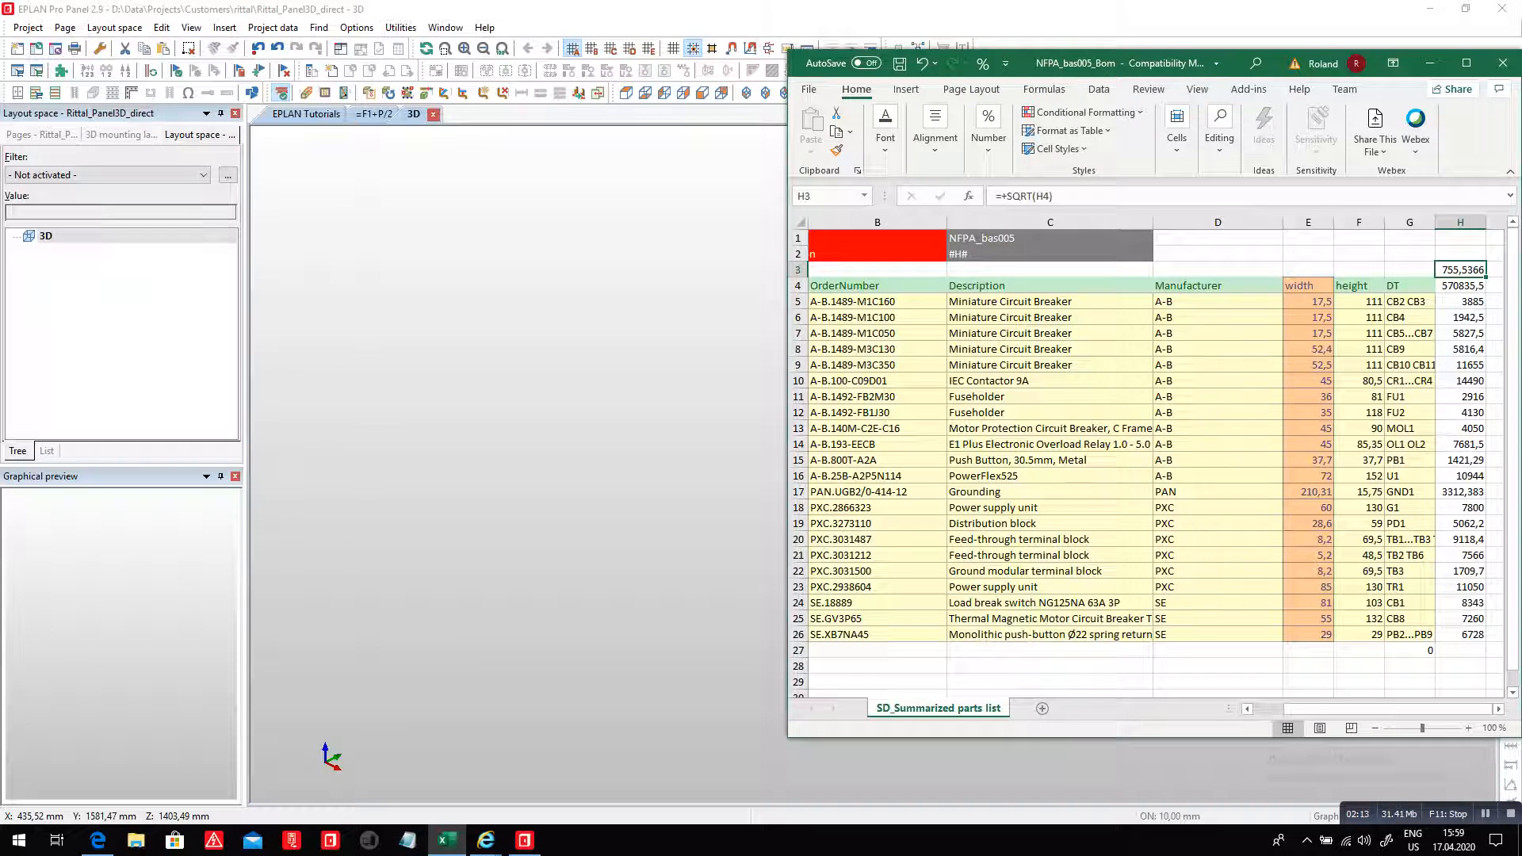
- Switch to Internet Explorer and examine Rittal's AE compact enclosures filtered to a width of 600 mm
{"action": "key", "text": "alt+Tab"}
{"action": "key", "text": "alt+Tab"}
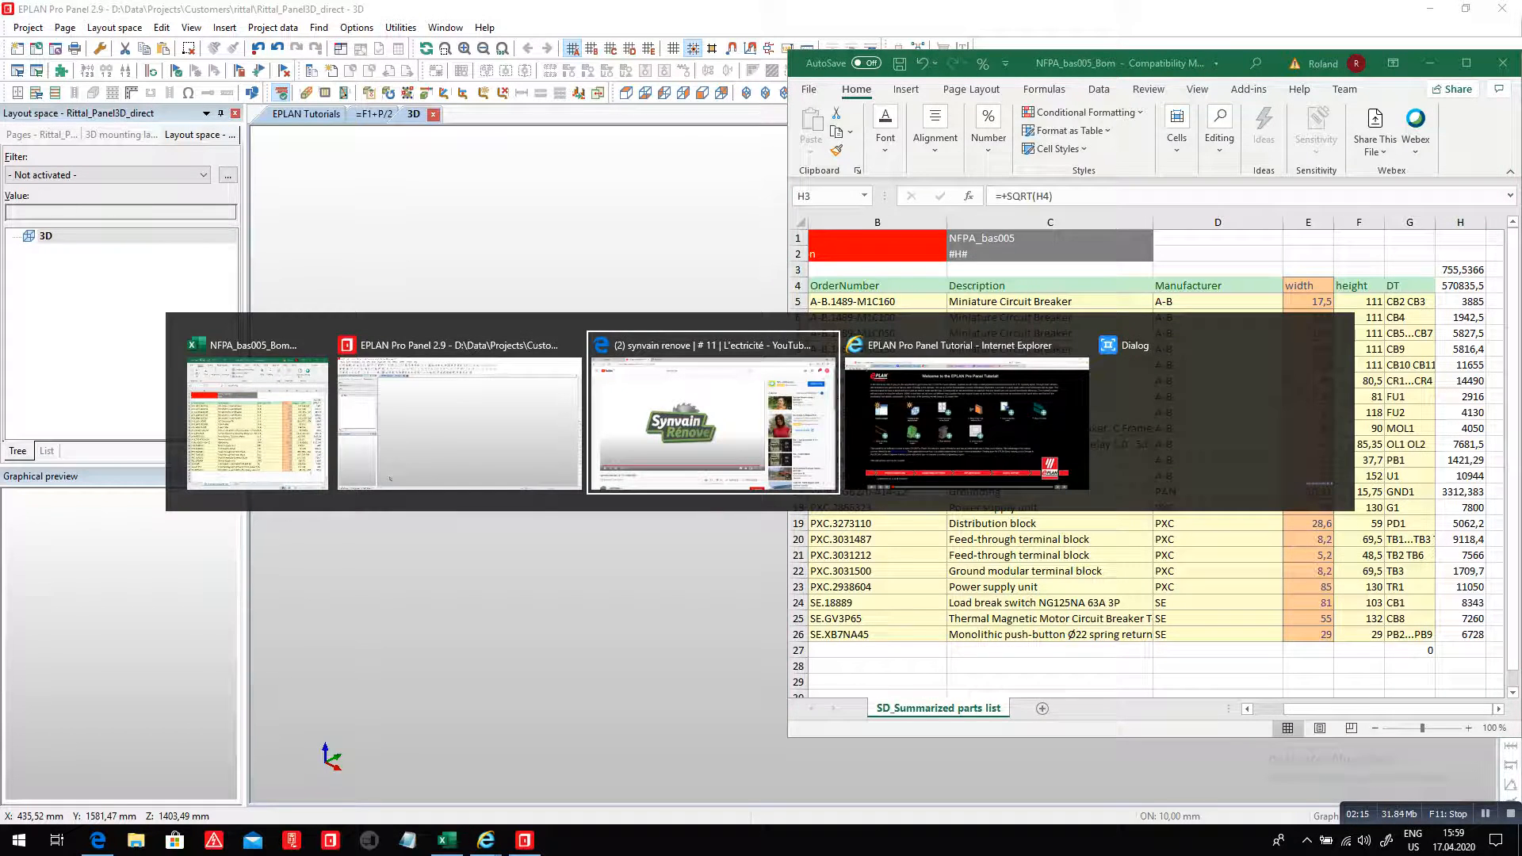
{"action": "key", "text": "alt+Tab"}
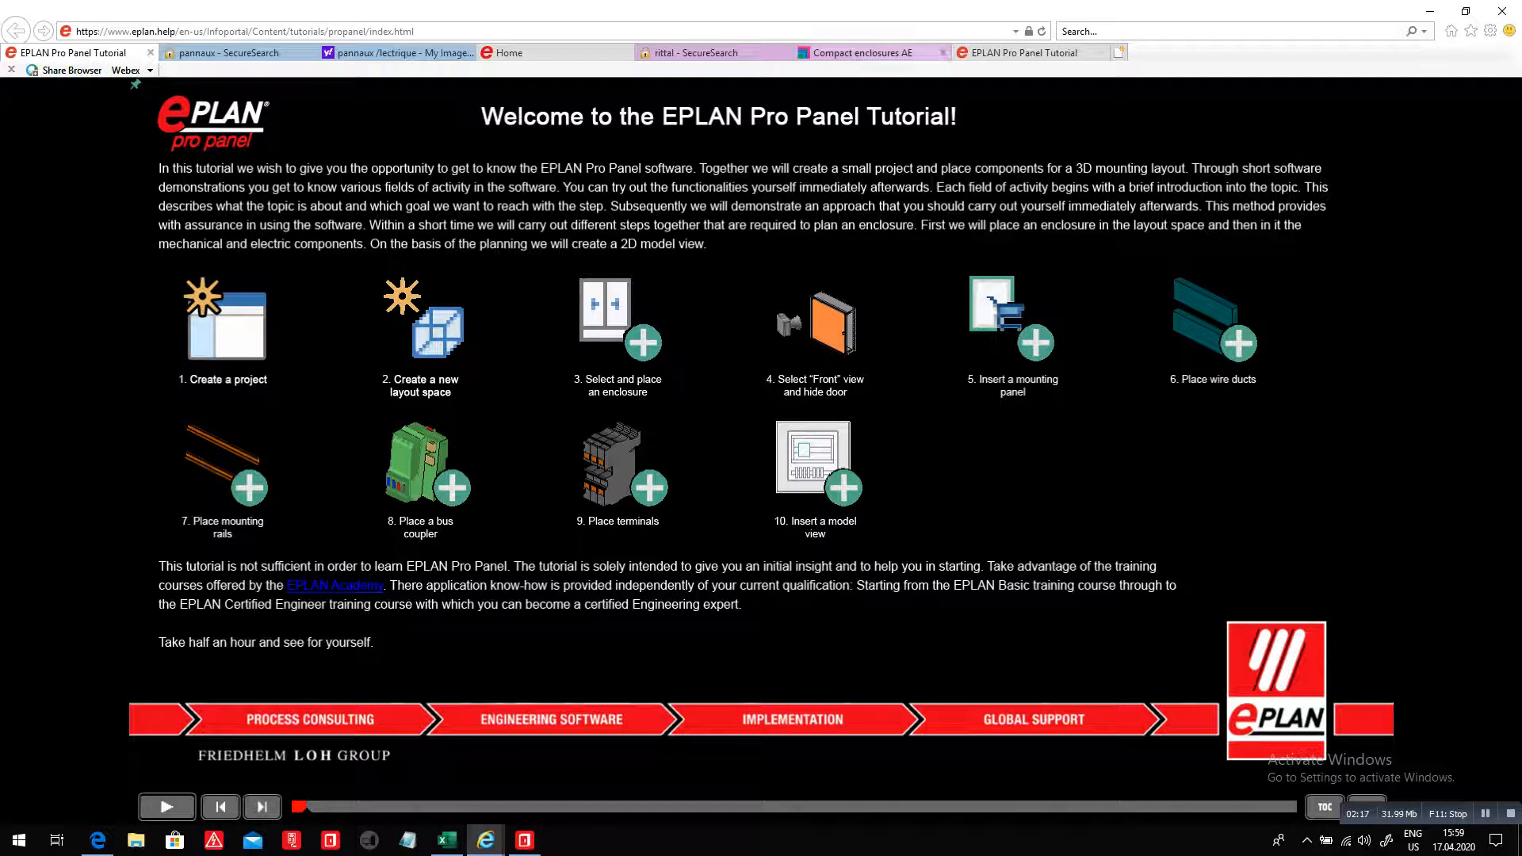
{"action": "left_click", "coordinate": [882, 53]}
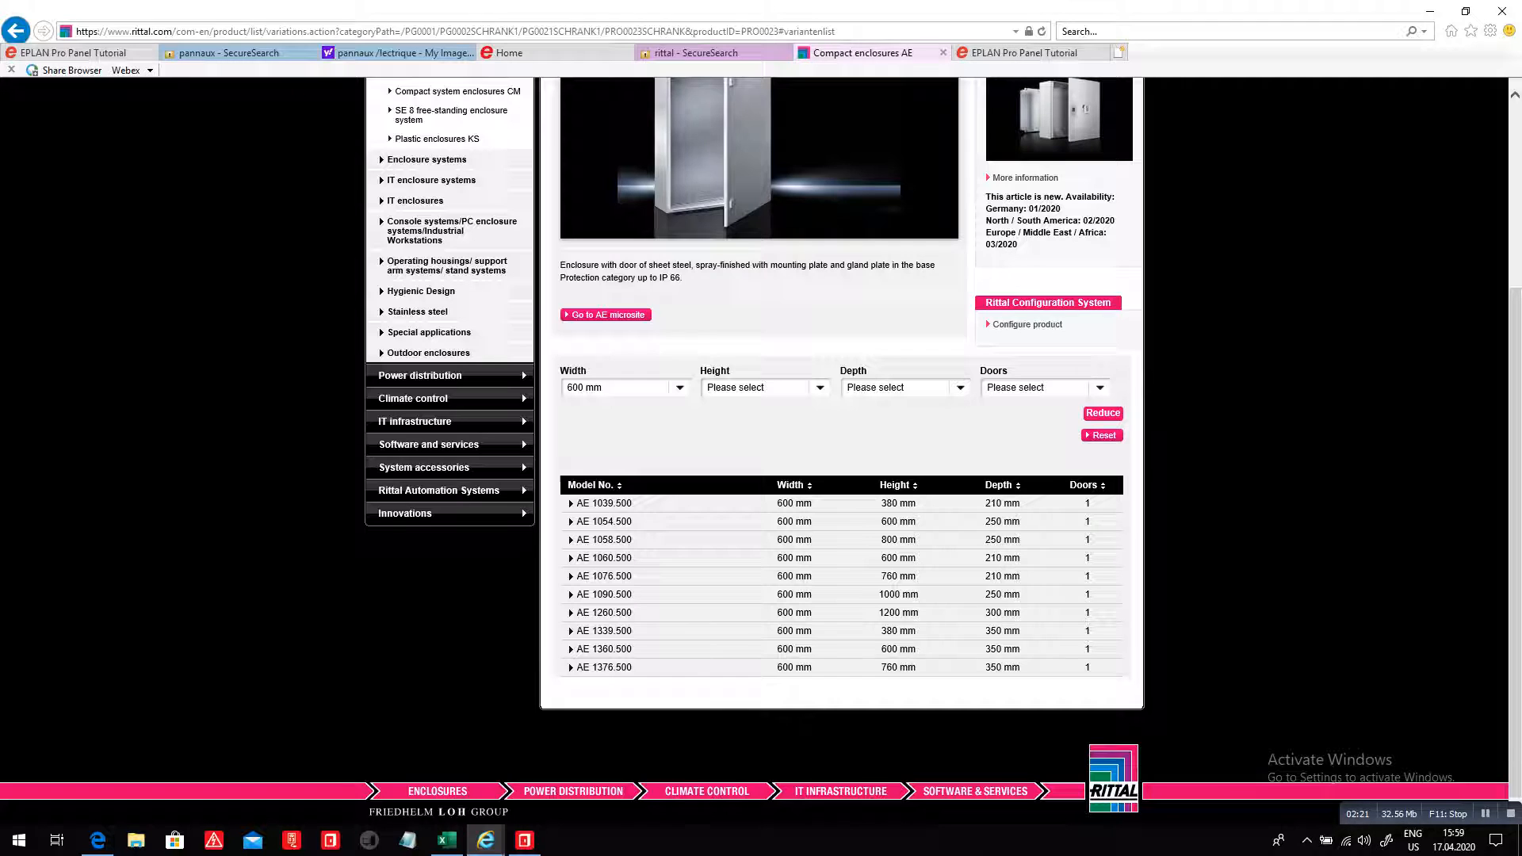
{"action": "left_click", "coordinate": [679, 388]}
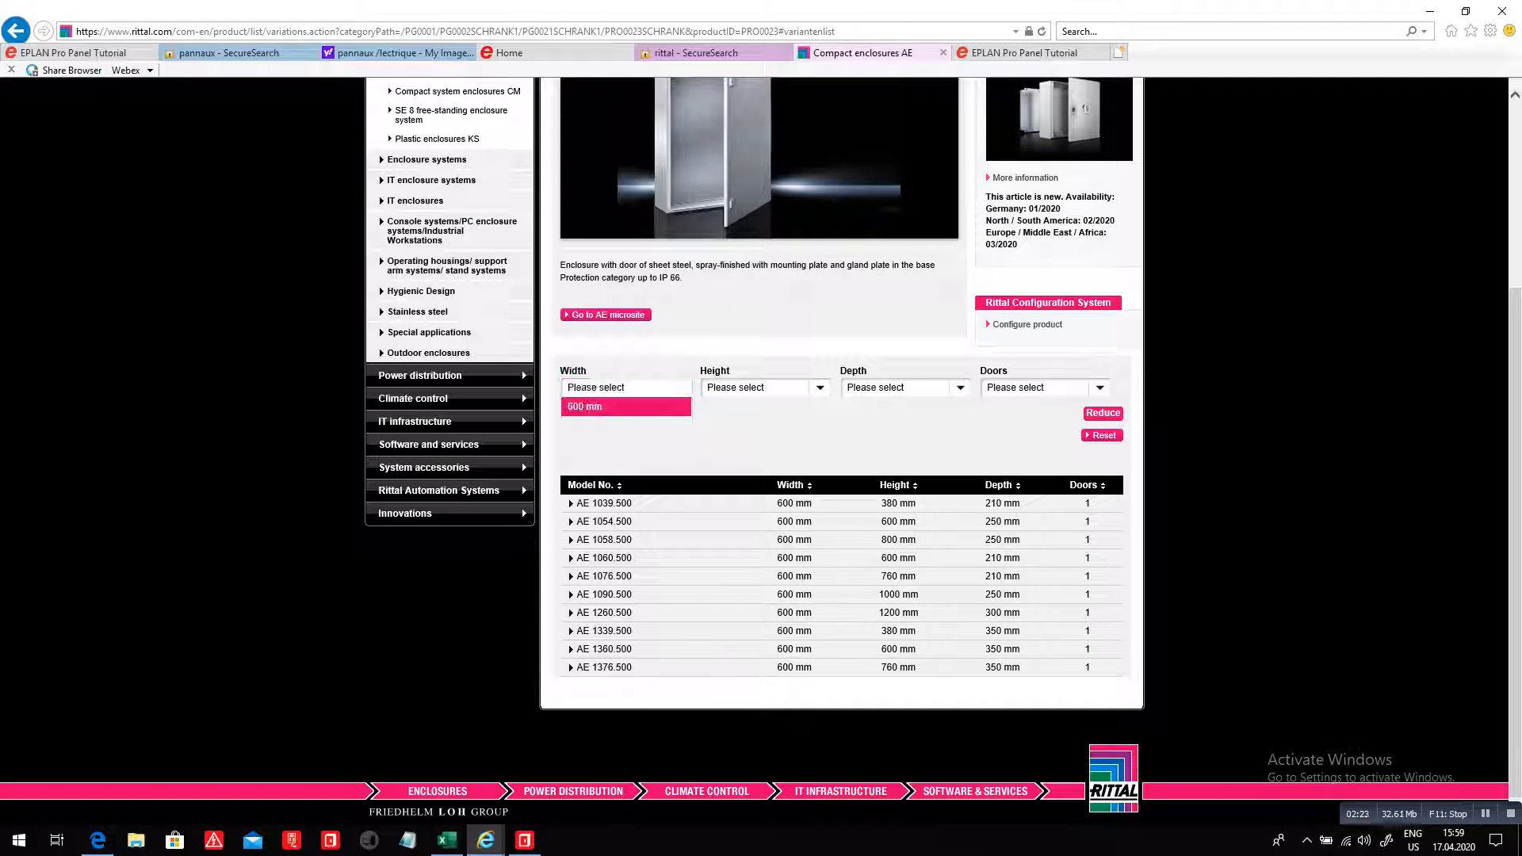
{"action": "left_click", "coordinate": [603, 406]}
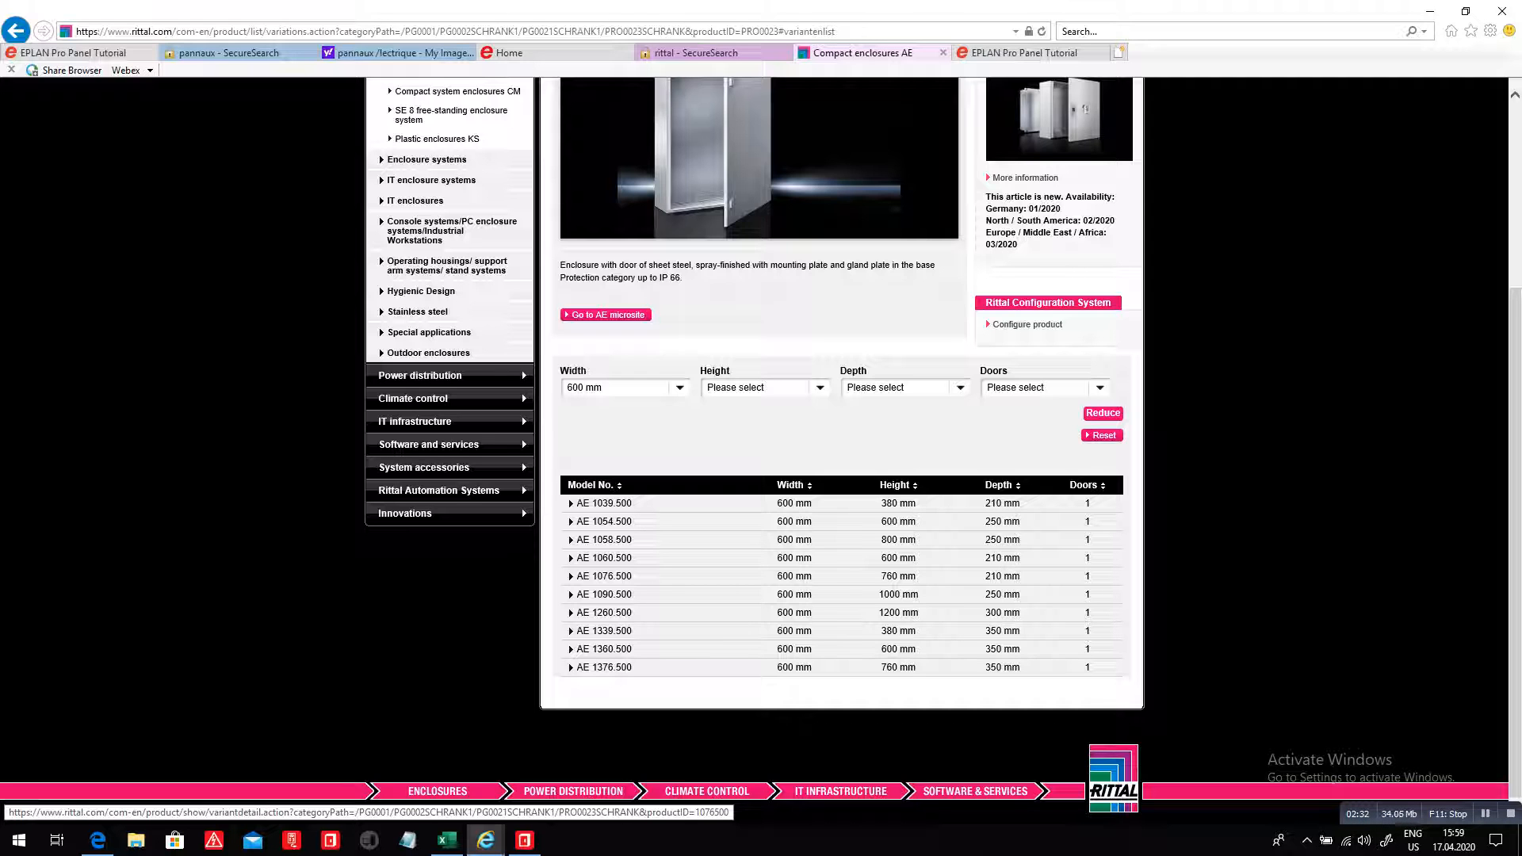
- Switch back to EPLAN Pro Panel and insert enclosure RIT.1076500 into the layout space at absolute point 0 0 0
{"action": "key", "text": "alt+Tab"}
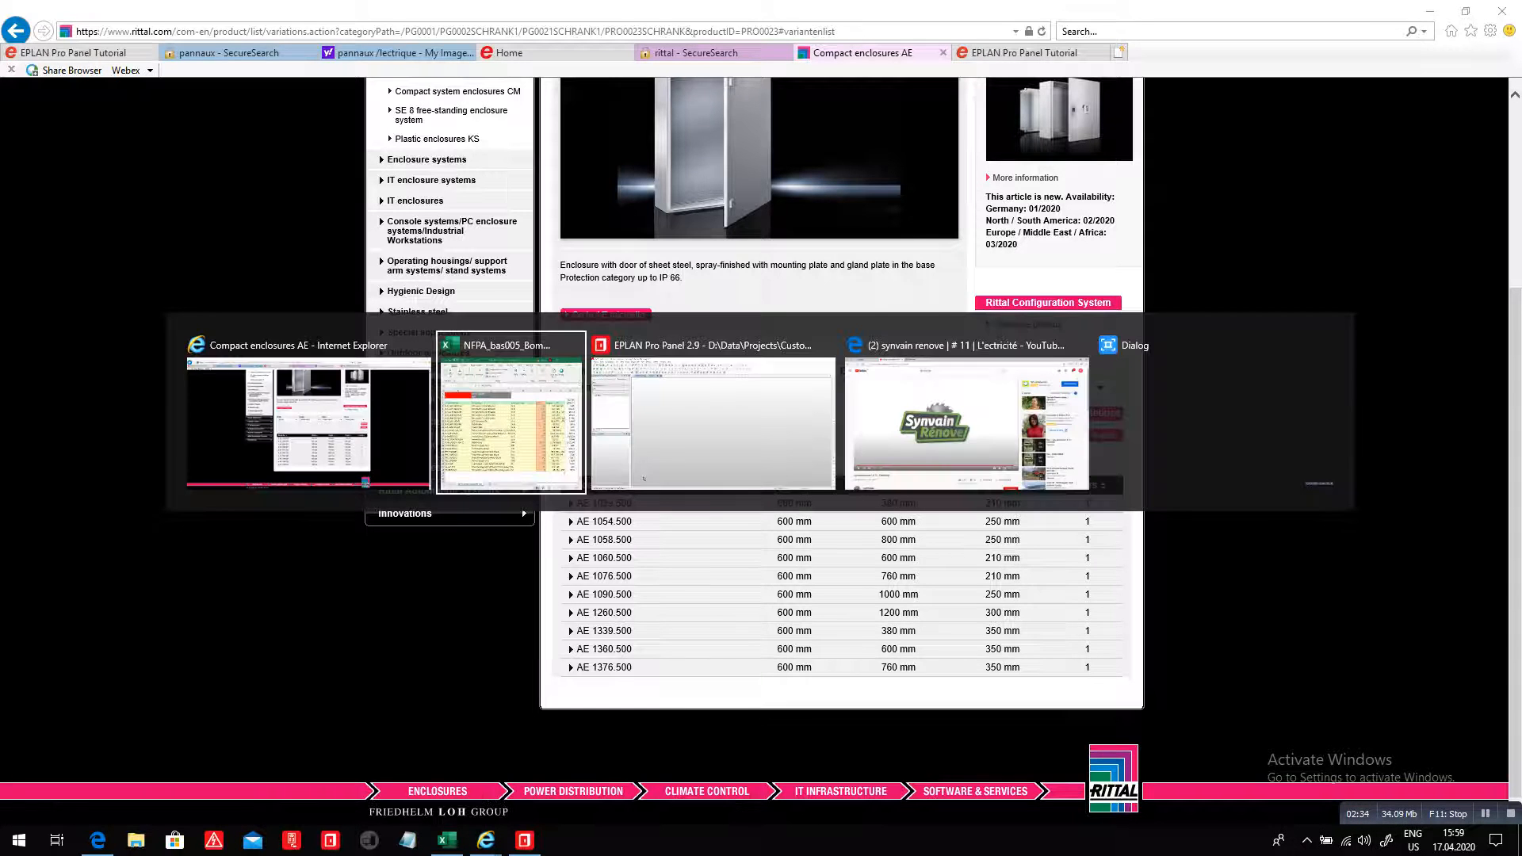
{"action": "key", "text": "alt+Tab"}
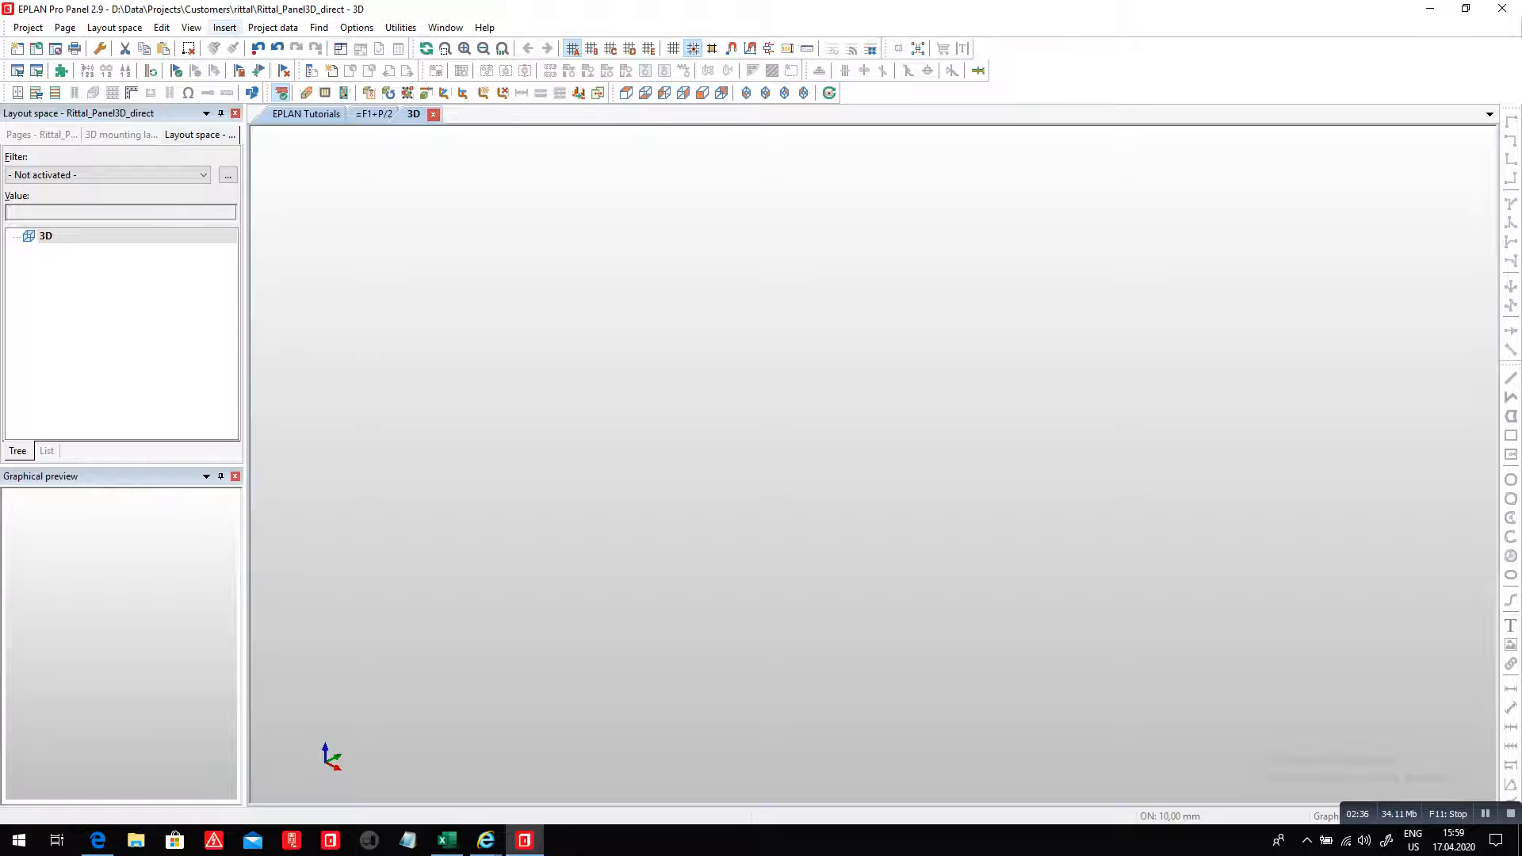
{"action": "left_click", "coordinate": [225, 27]}
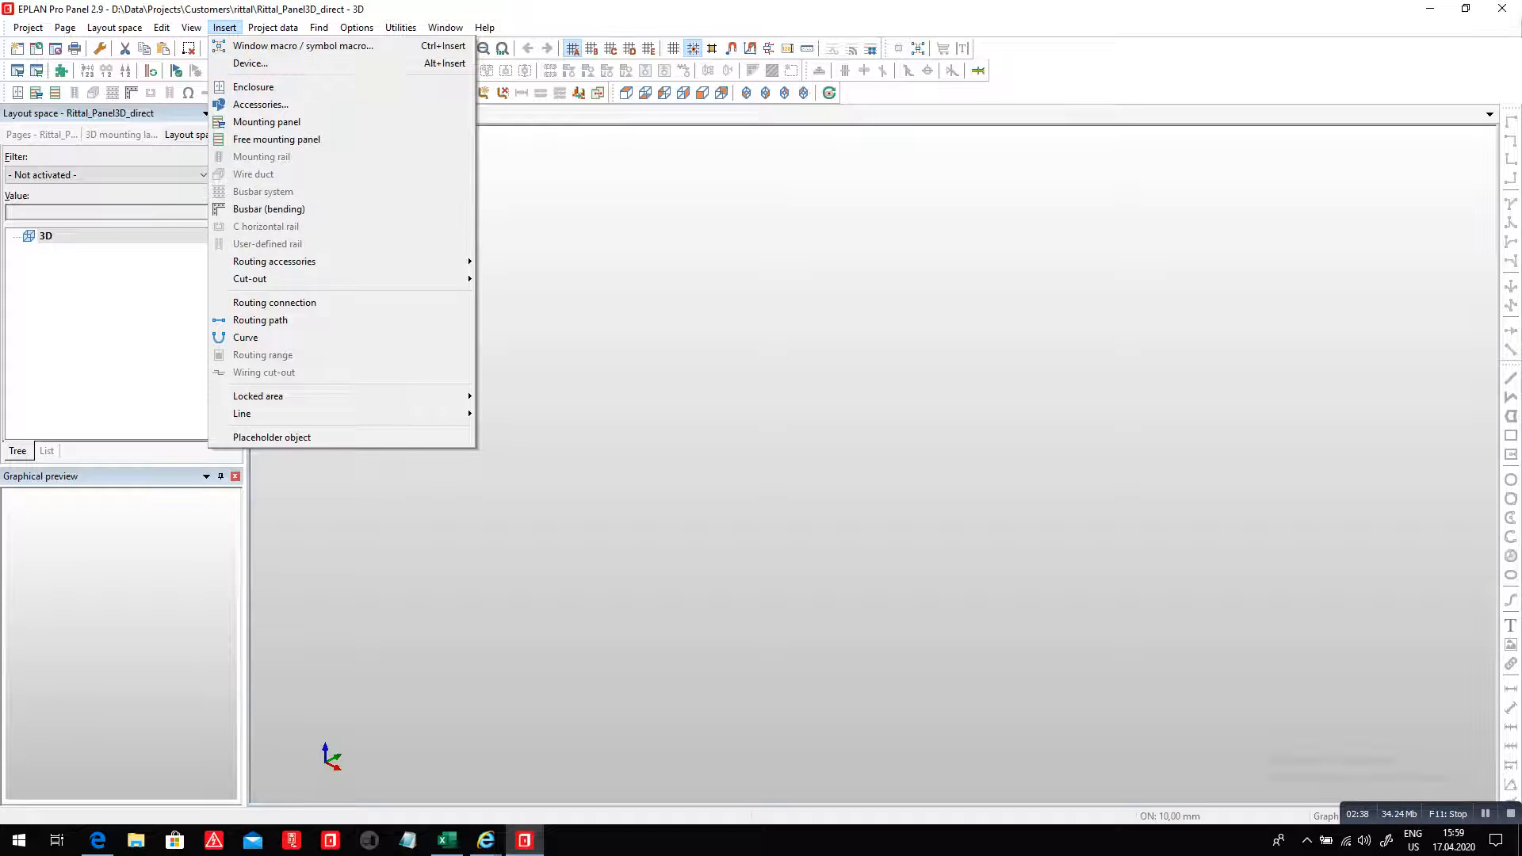
{"action": "left_click", "coordinate": [253, 88]}
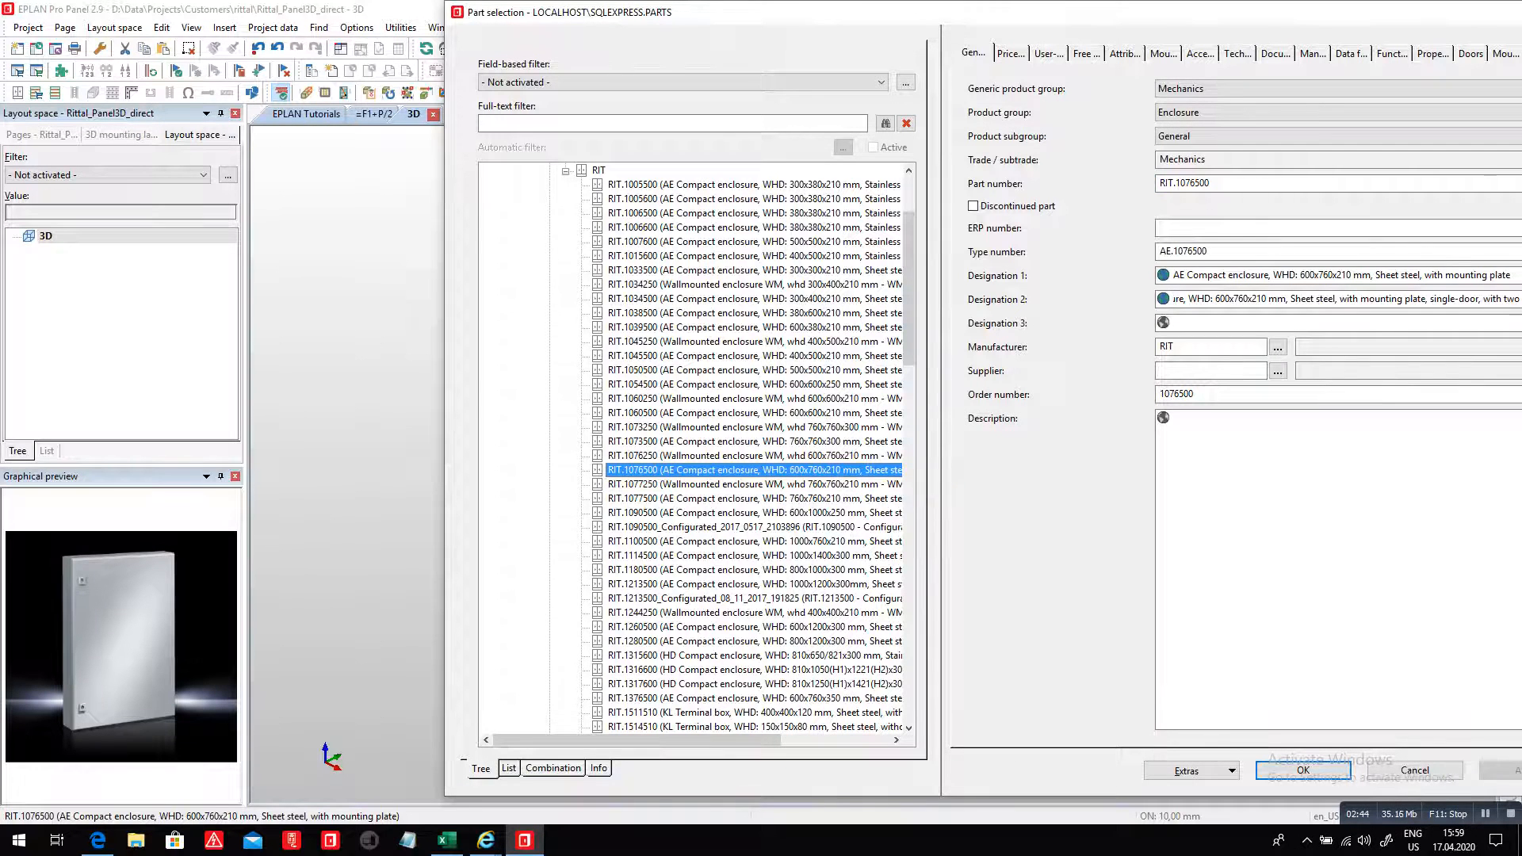
{"action": "left_click", "coordinate": [1304, 770]}
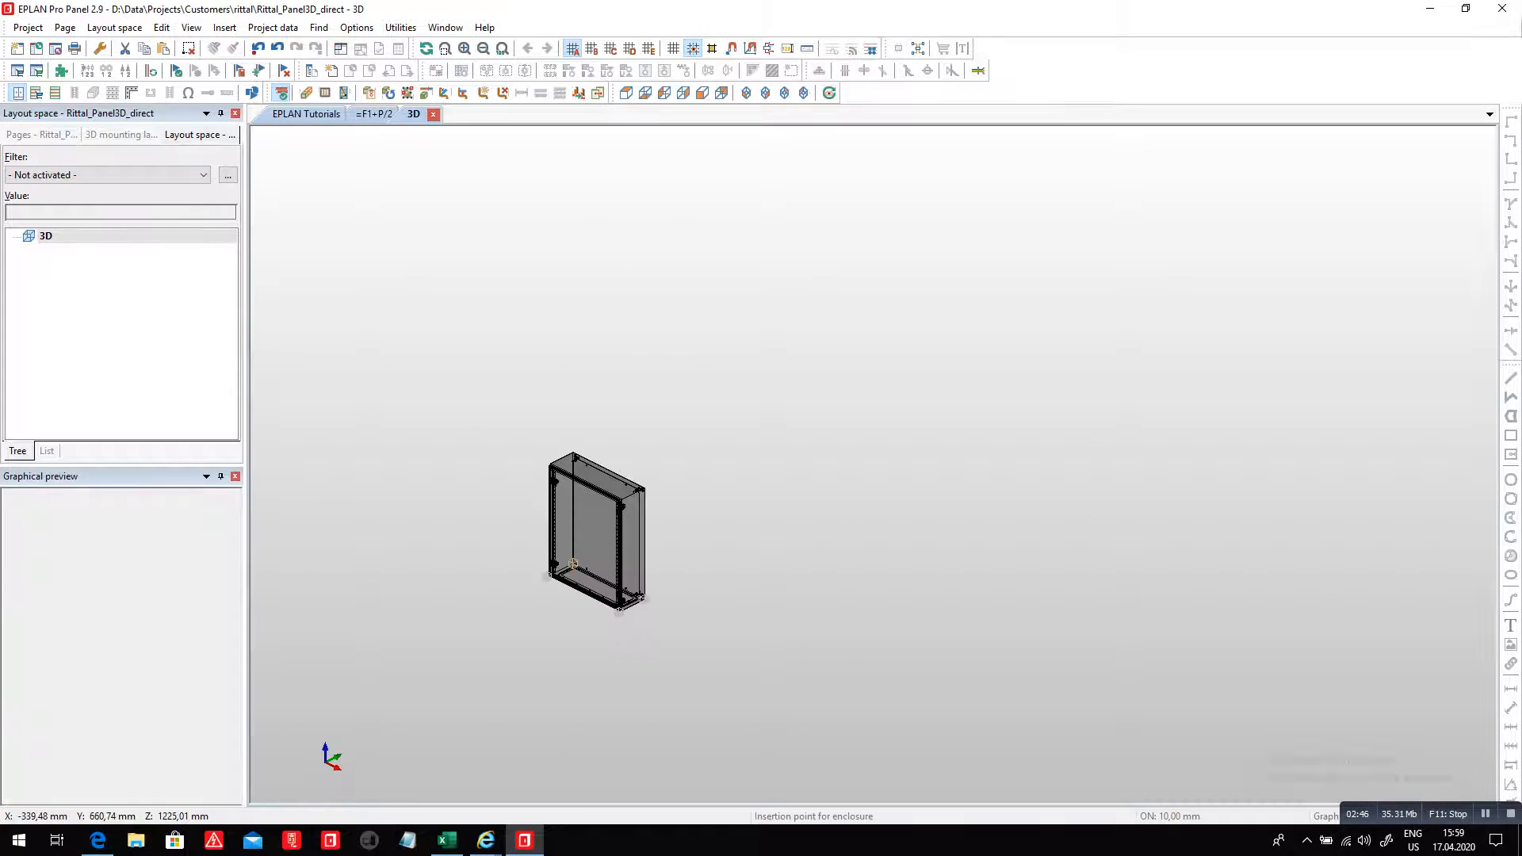
{"action": "type", "text": "p0 0 0"}
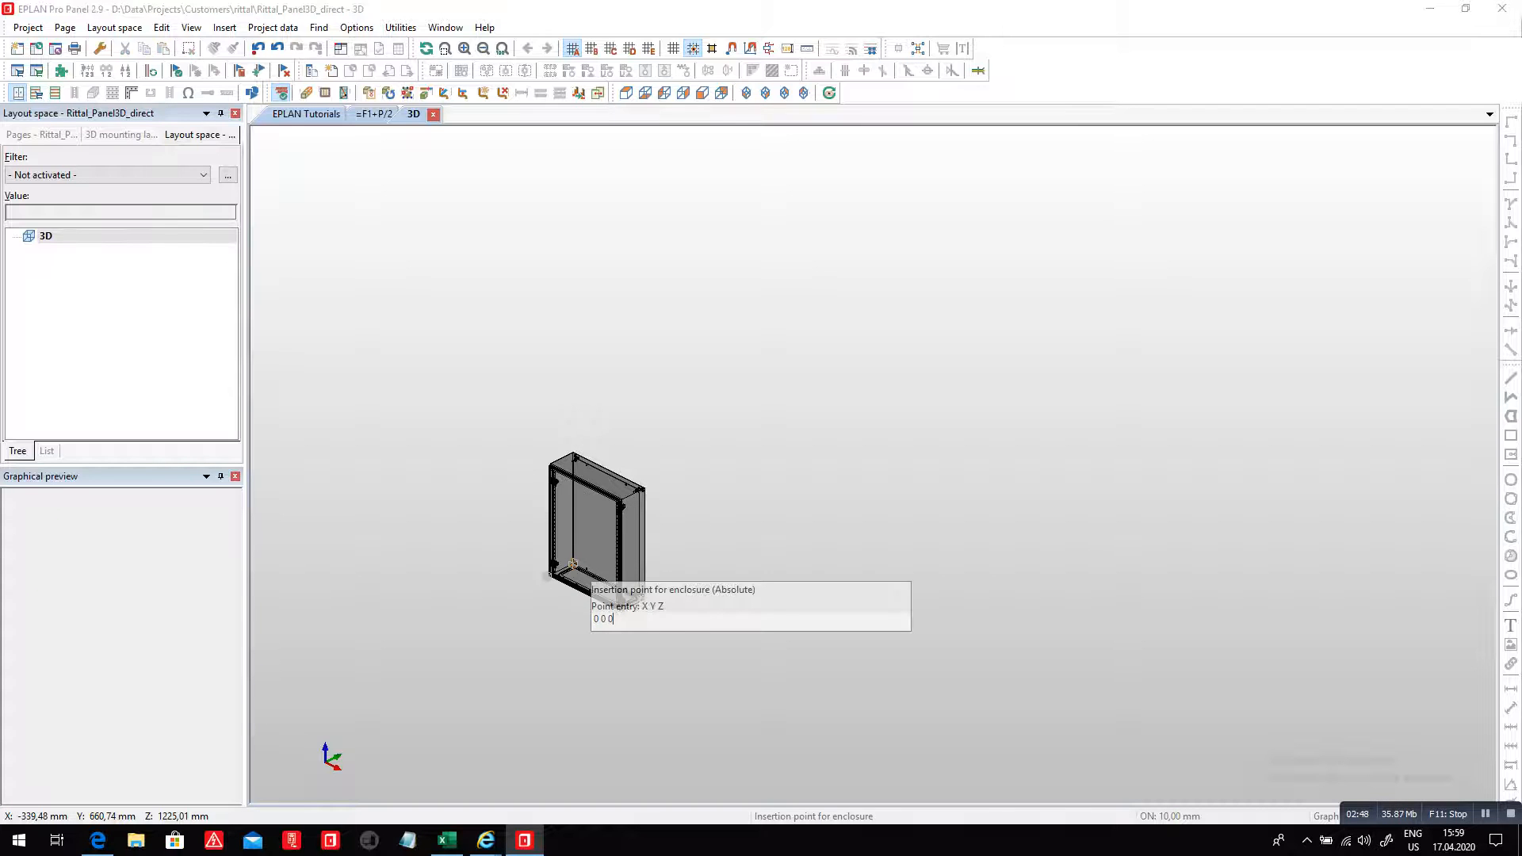
{"action": "key", "text": "Return"}
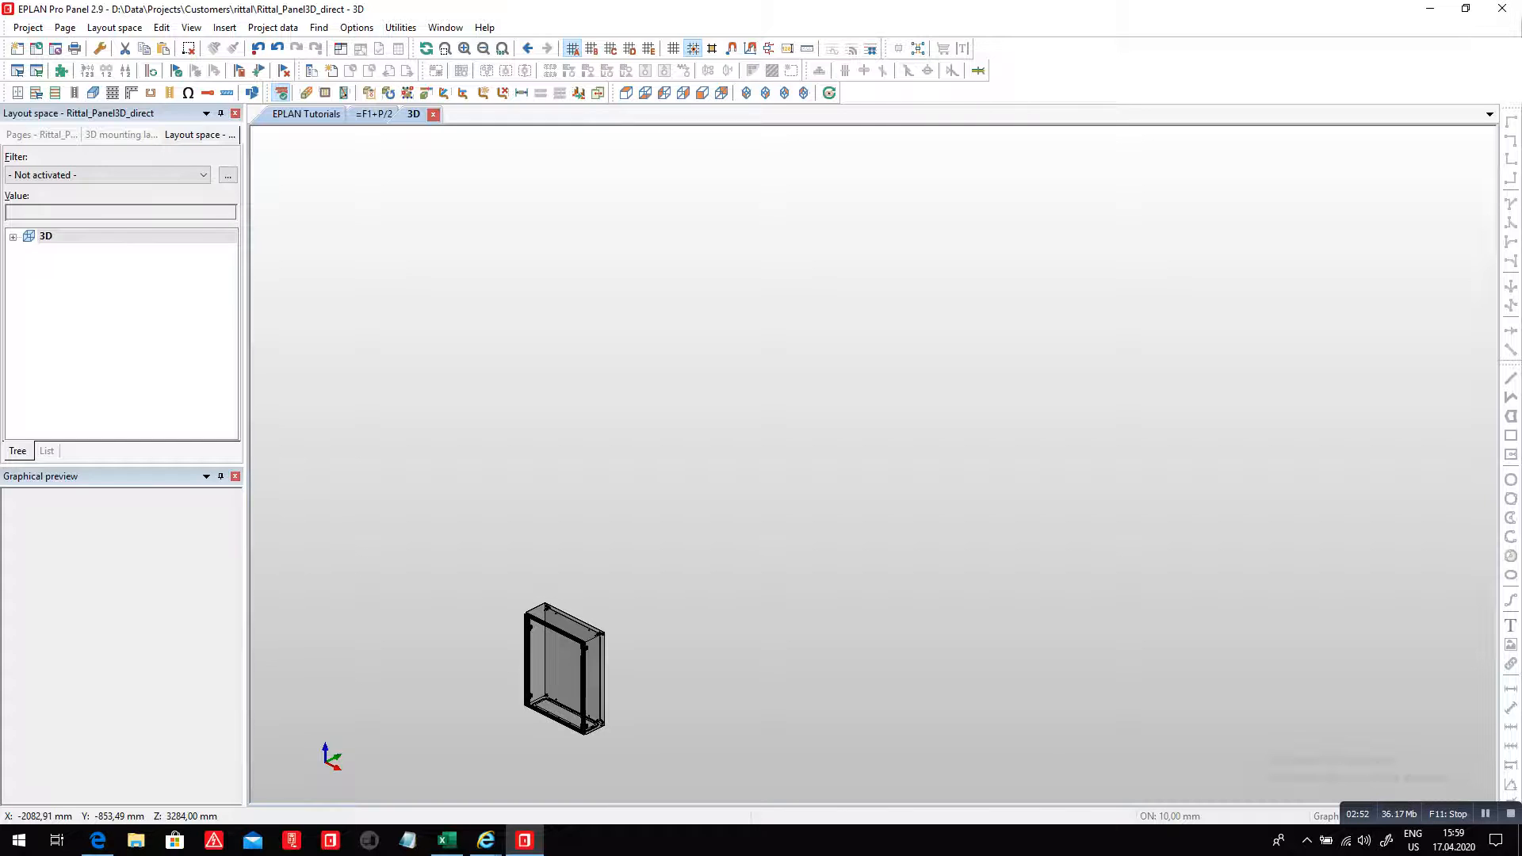
- Expand the 3D layout space down to the enclosure's parts and open only its mounting panel in the 3D view
{"action": "left_click", "coordinate": [13, 237]}
{"action": "left_click", "coordinate": [28, 252]}
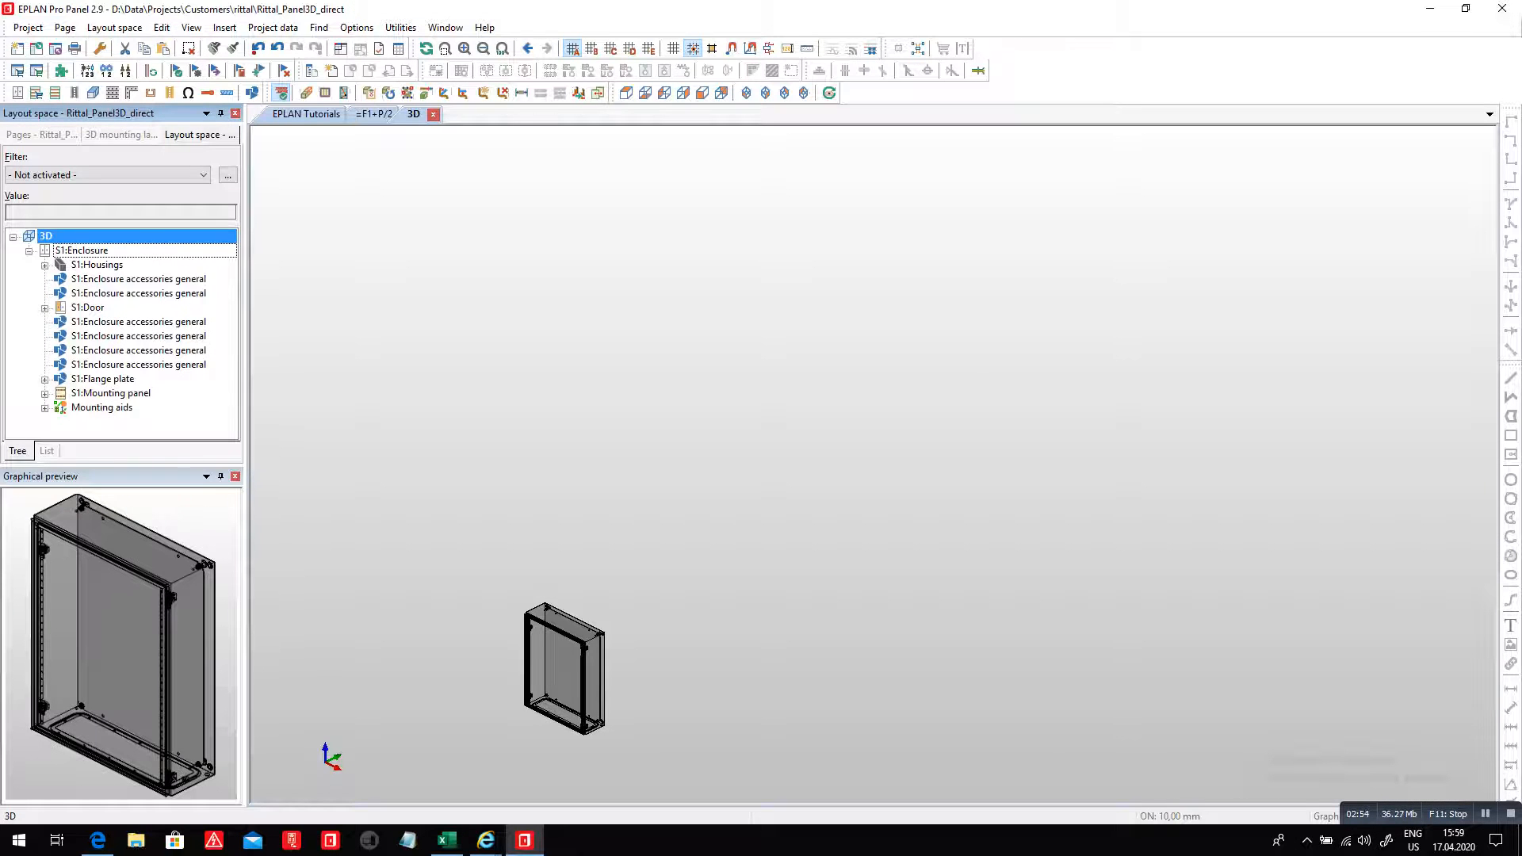
{"action": "double_click", "coordinate": [110, 394]}
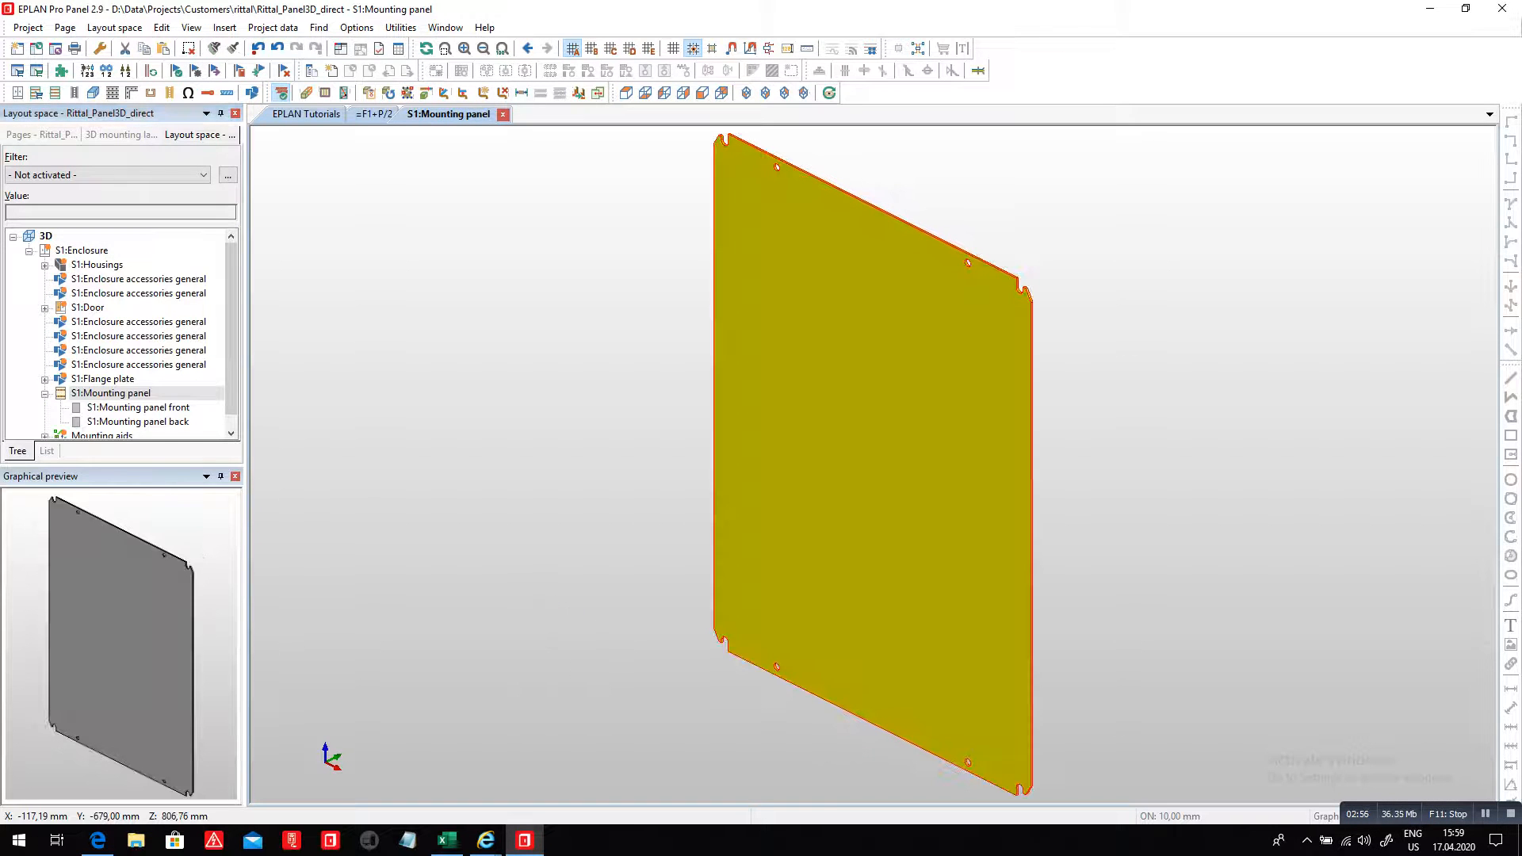
- Open the front side of the mounting panel and start a wire duct with Rittal part RIT.8800751
{"action": "double_click", "coordinate": [138, 407]}
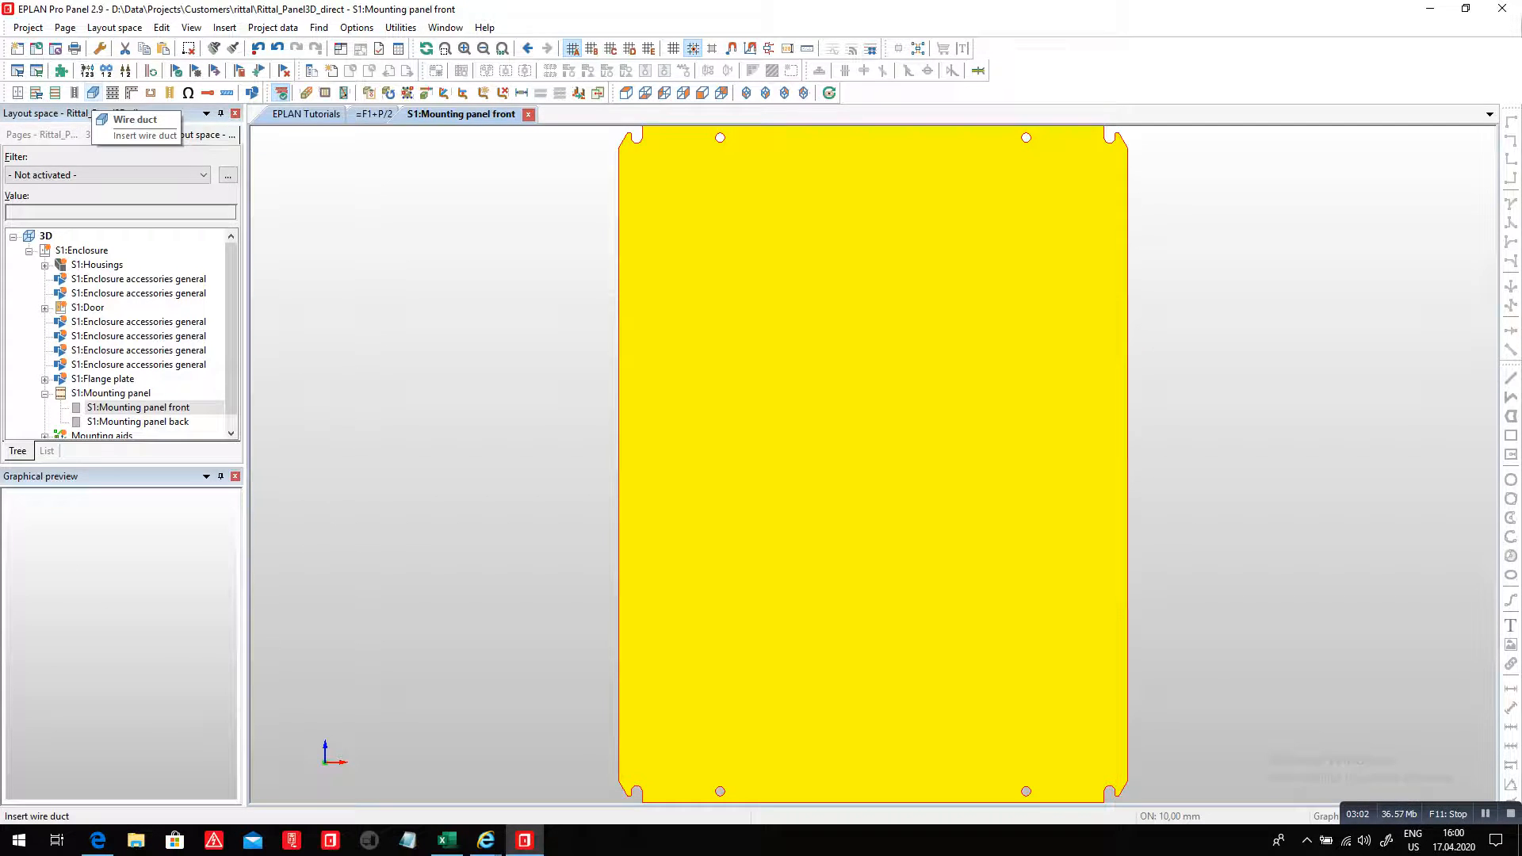
{"action": "left_click", "coordinate": [93, 93]}
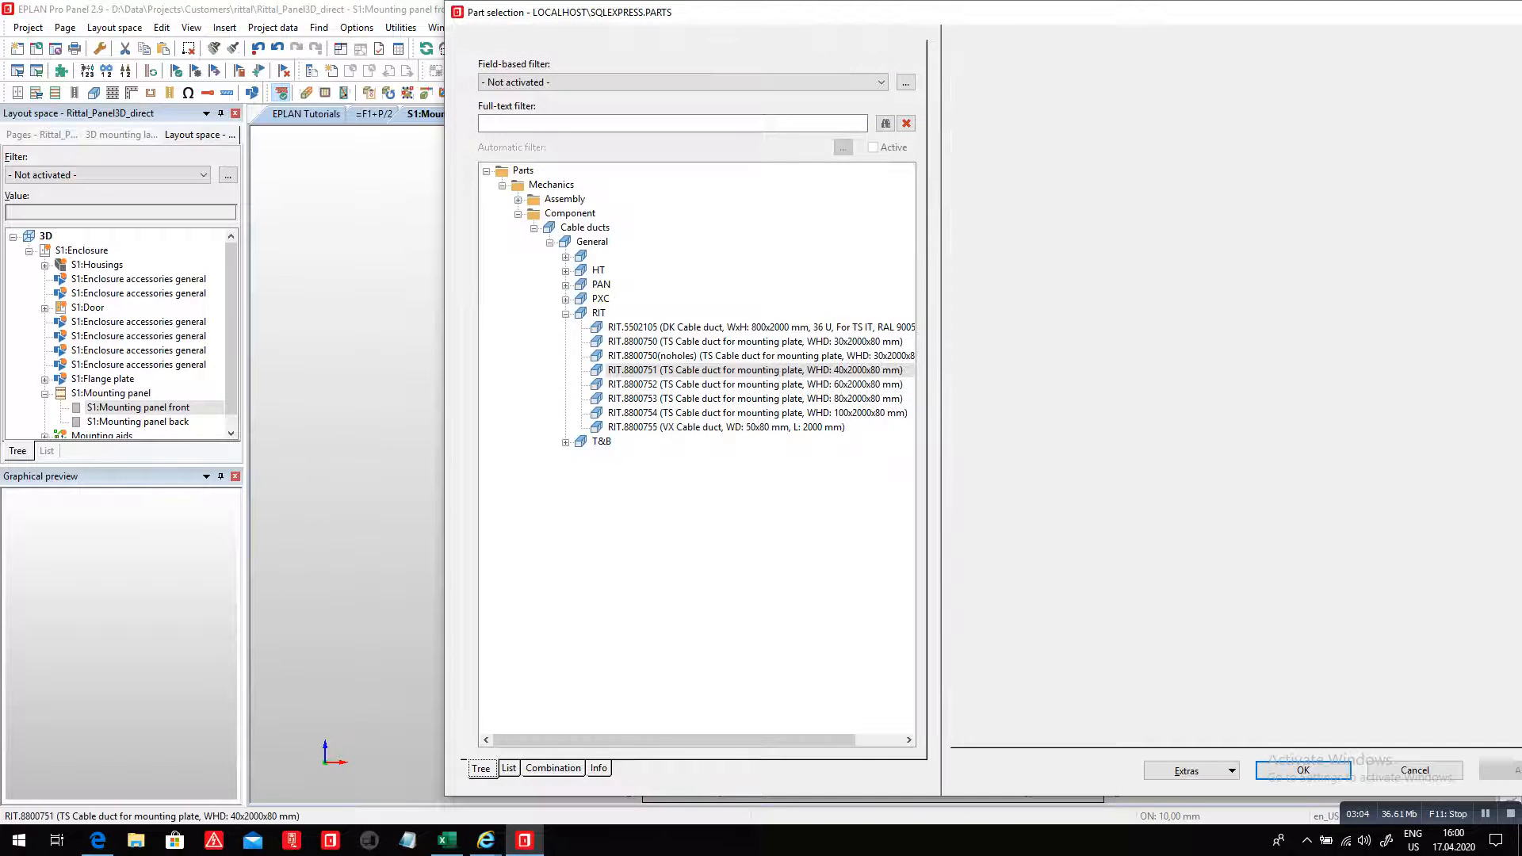
{"action": "left_click", "coordinate": [753, 370]}
{"action": "left_click", "coordinate": [1304, 770]}
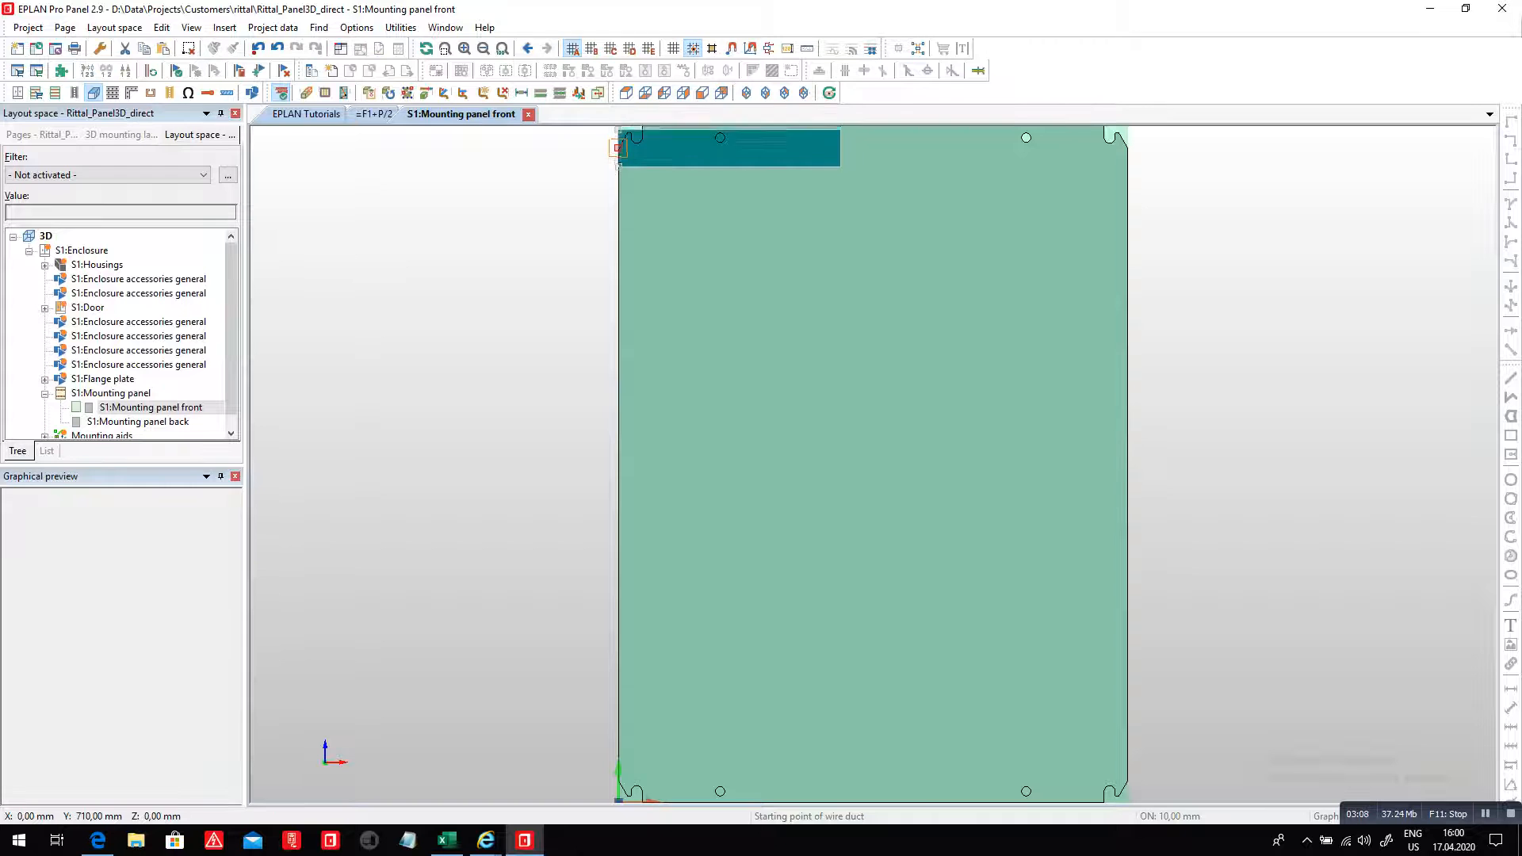
- Turn off the collision check and place a vertical wire duct about 687 mm long along the panel's left edge
{"action": "left_click", "coordinate": [619, 145]}
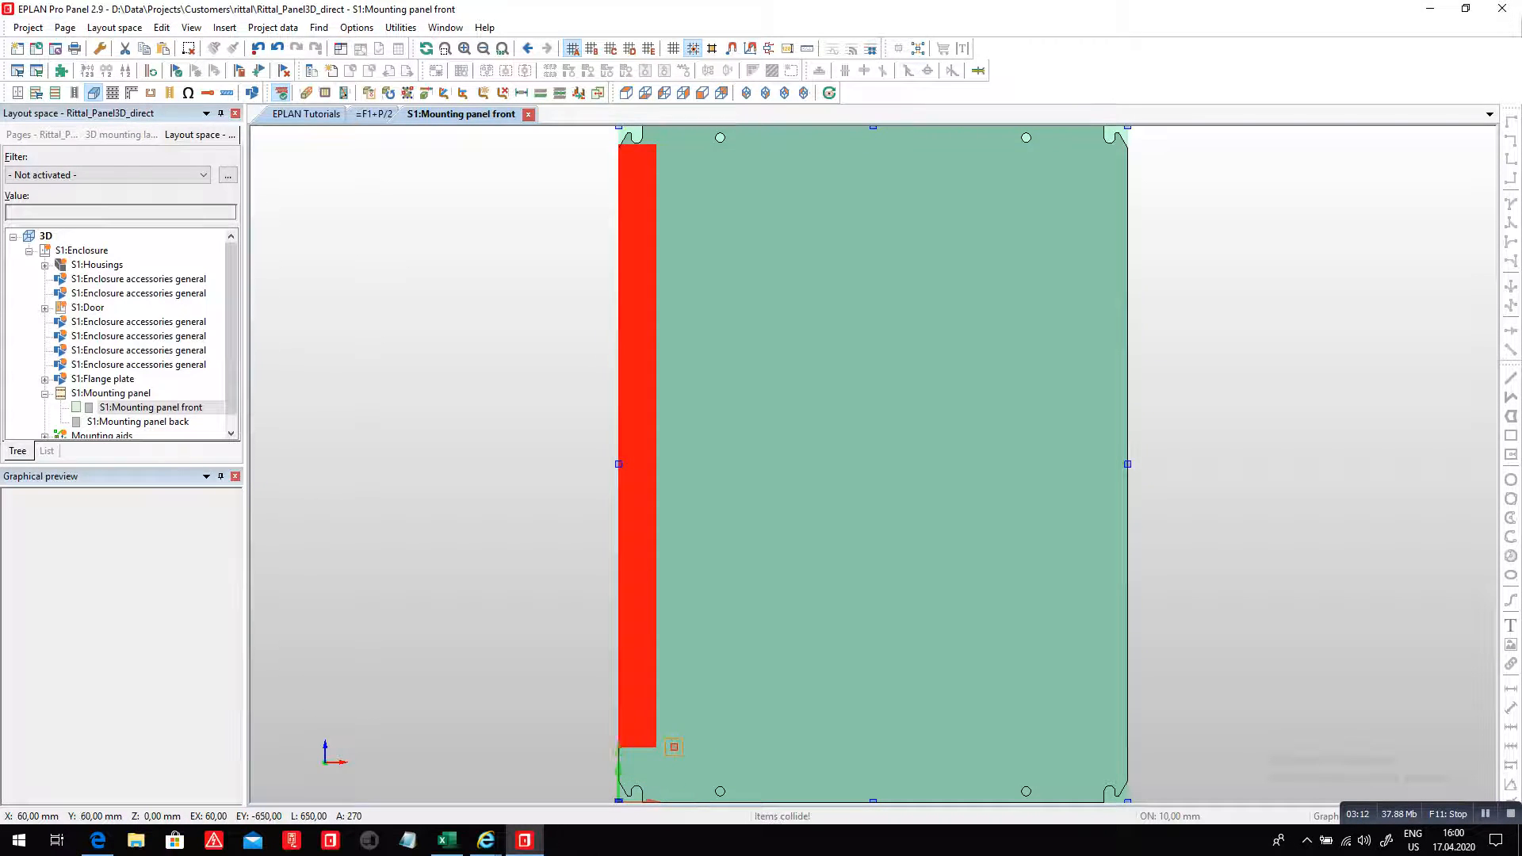
{"action": "left_click", "coordinate": [357, 27]}
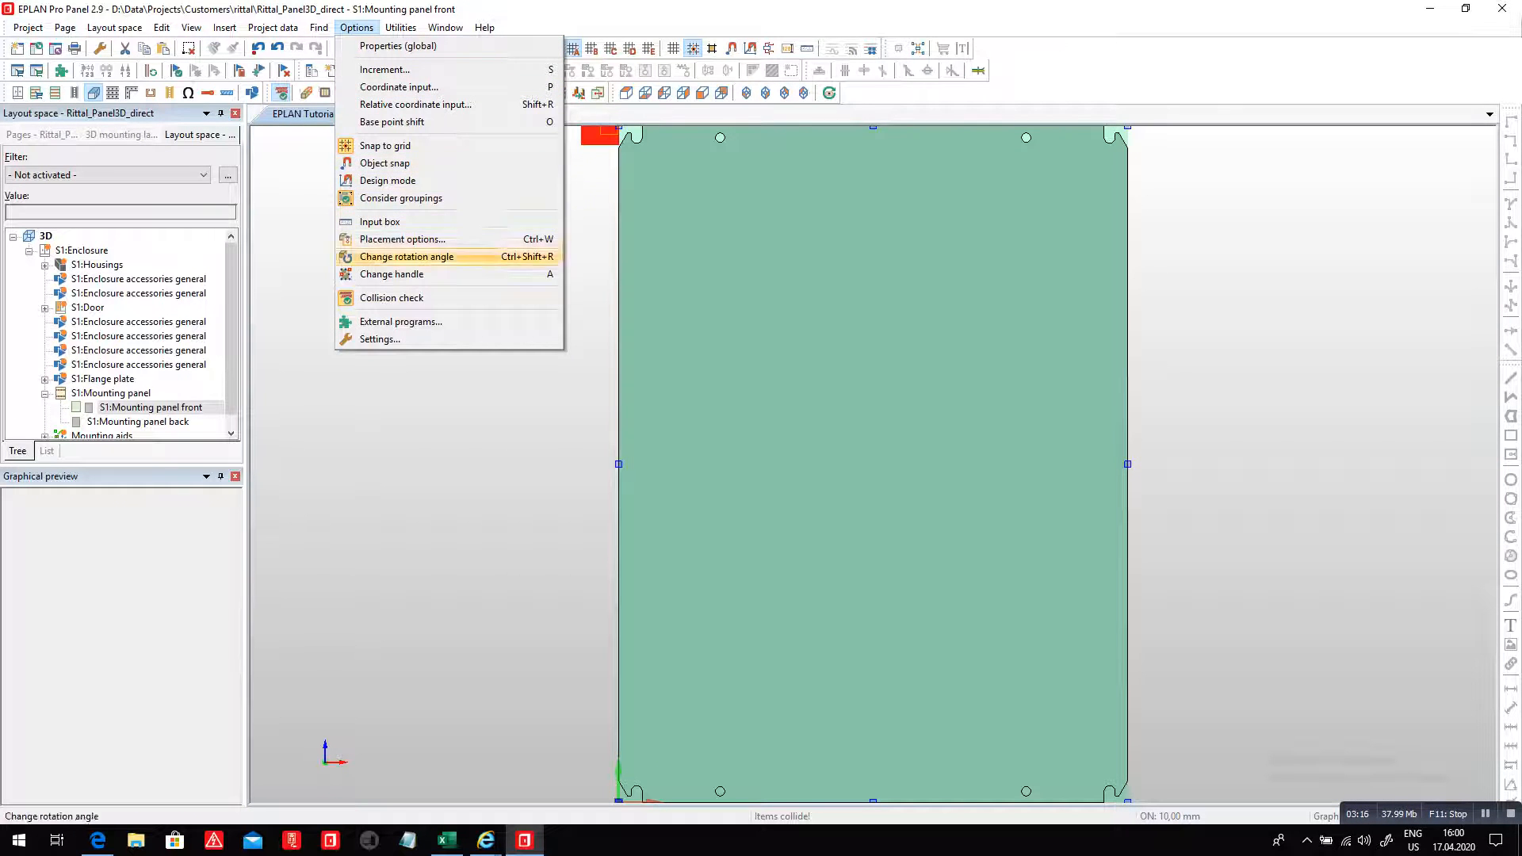
{"action": "left_click", "coordinate": [401, 297]}
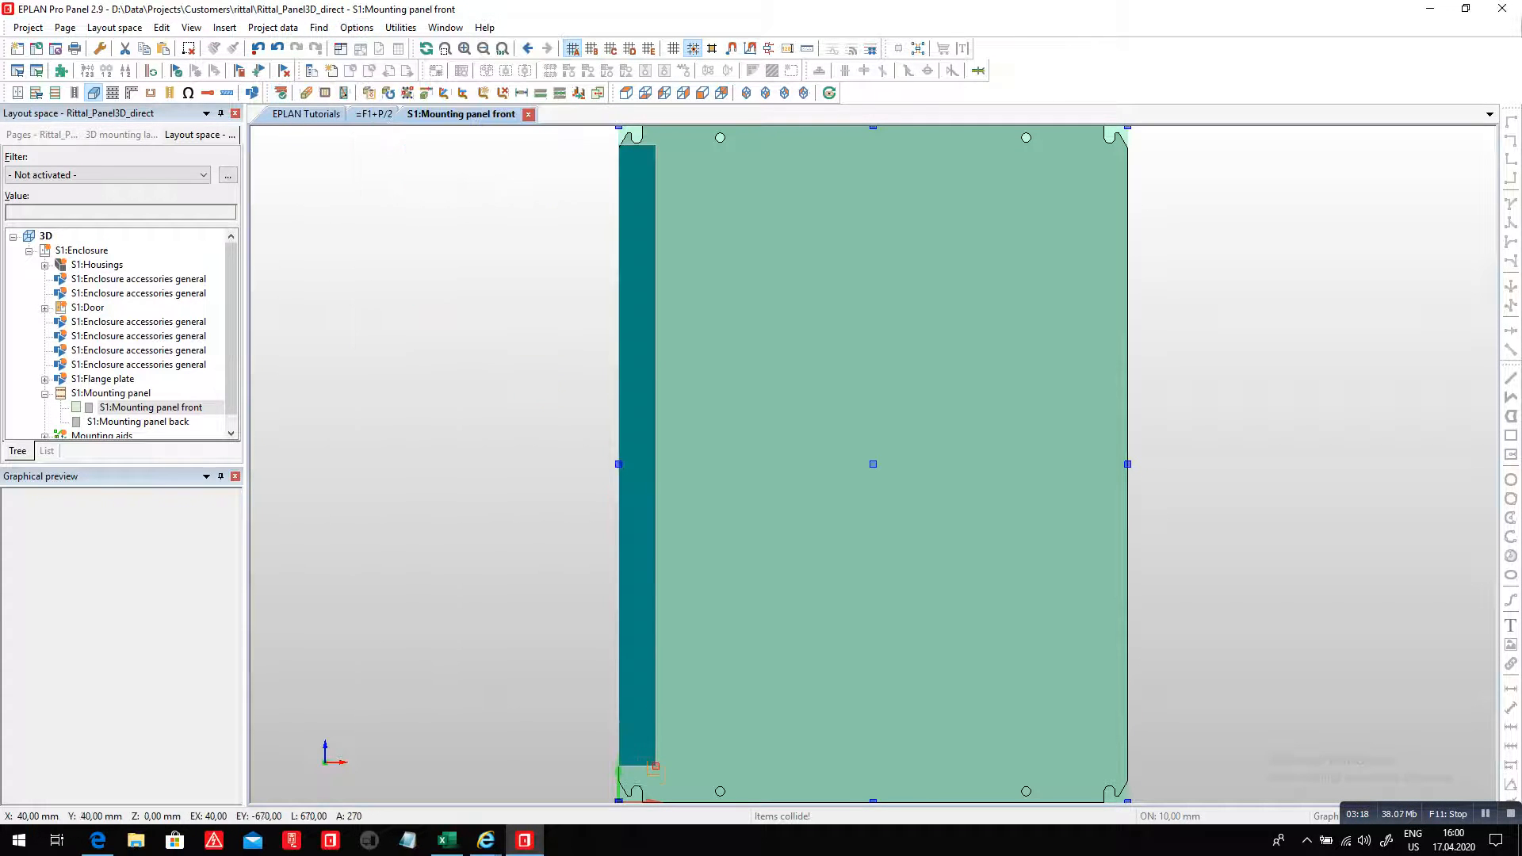
{"action": "left_click", "coordinate": [664, 784]}
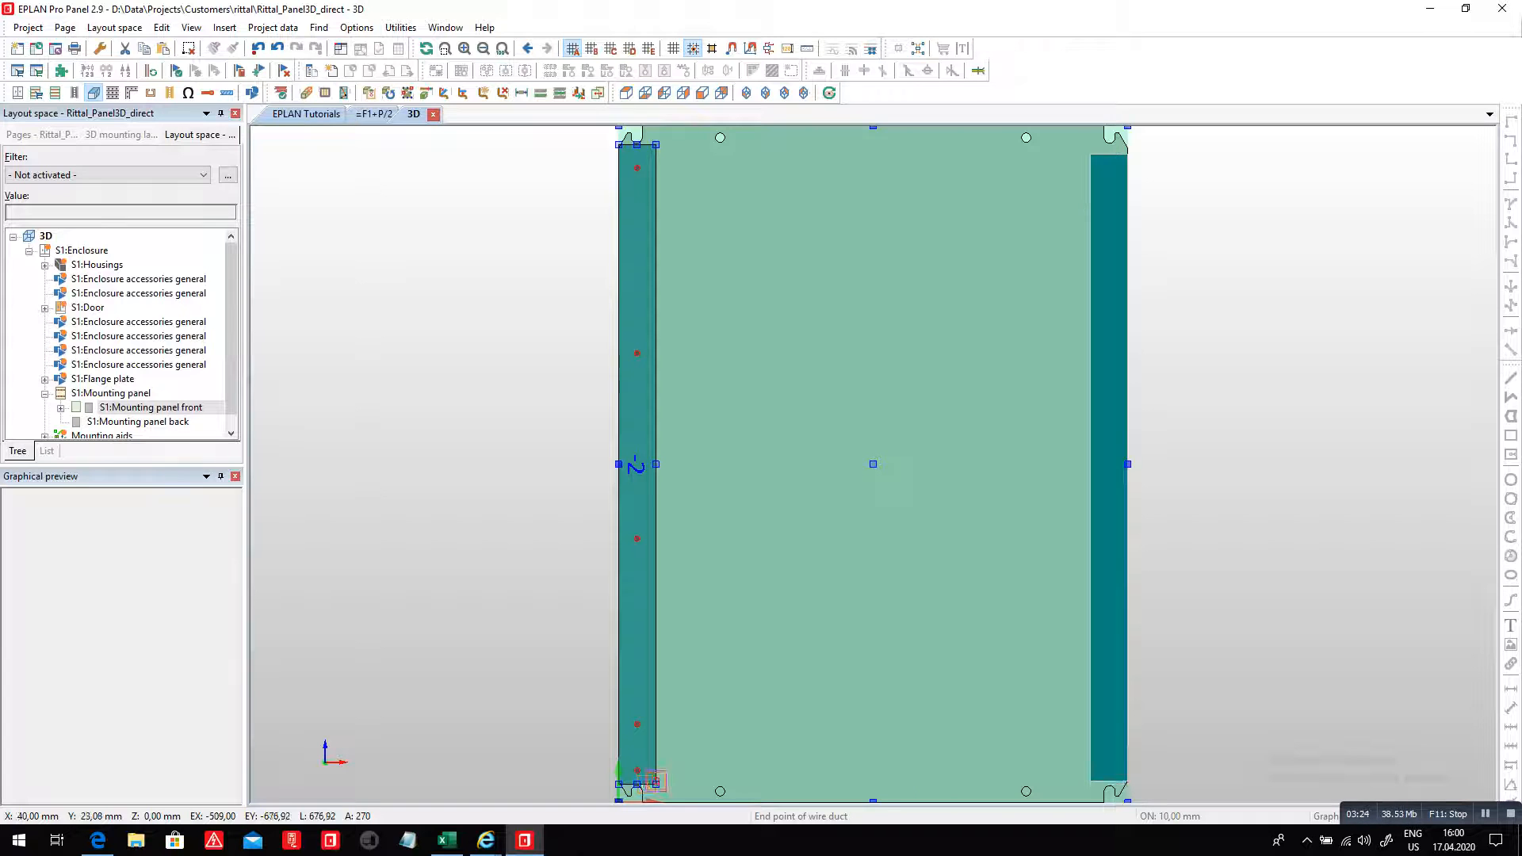
- Place a vertical duct along the panel's right edge and a horizontal duct between both vertical ducts at the top
{"action": "left_click", "coordinate": [665, 784]}
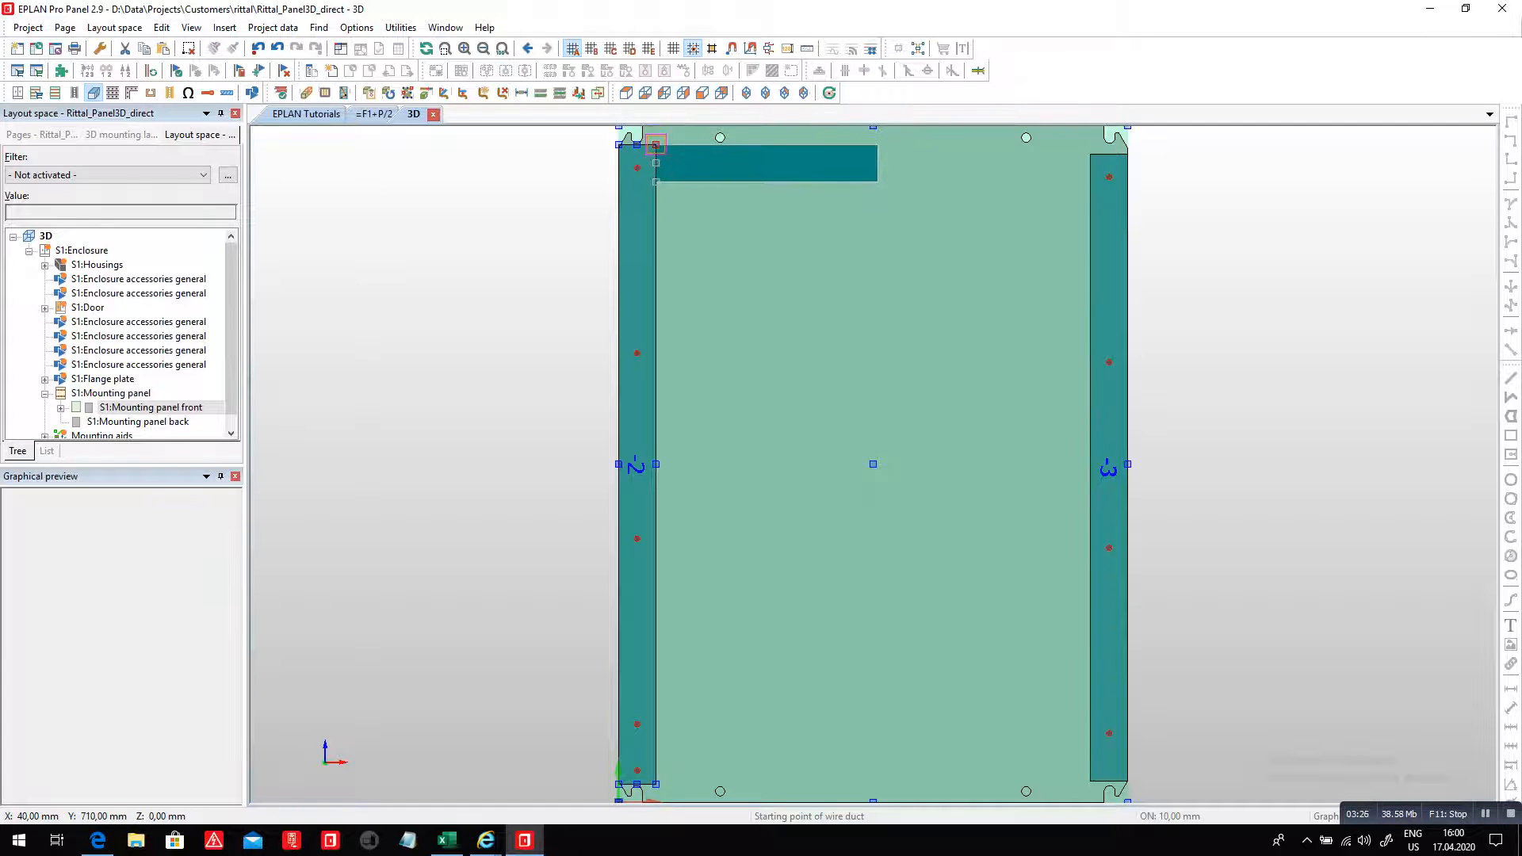
{"action": "left_click", "coordinate": [656, 145]}
{"action": "left_click", "coordinate": [1090, 214]}
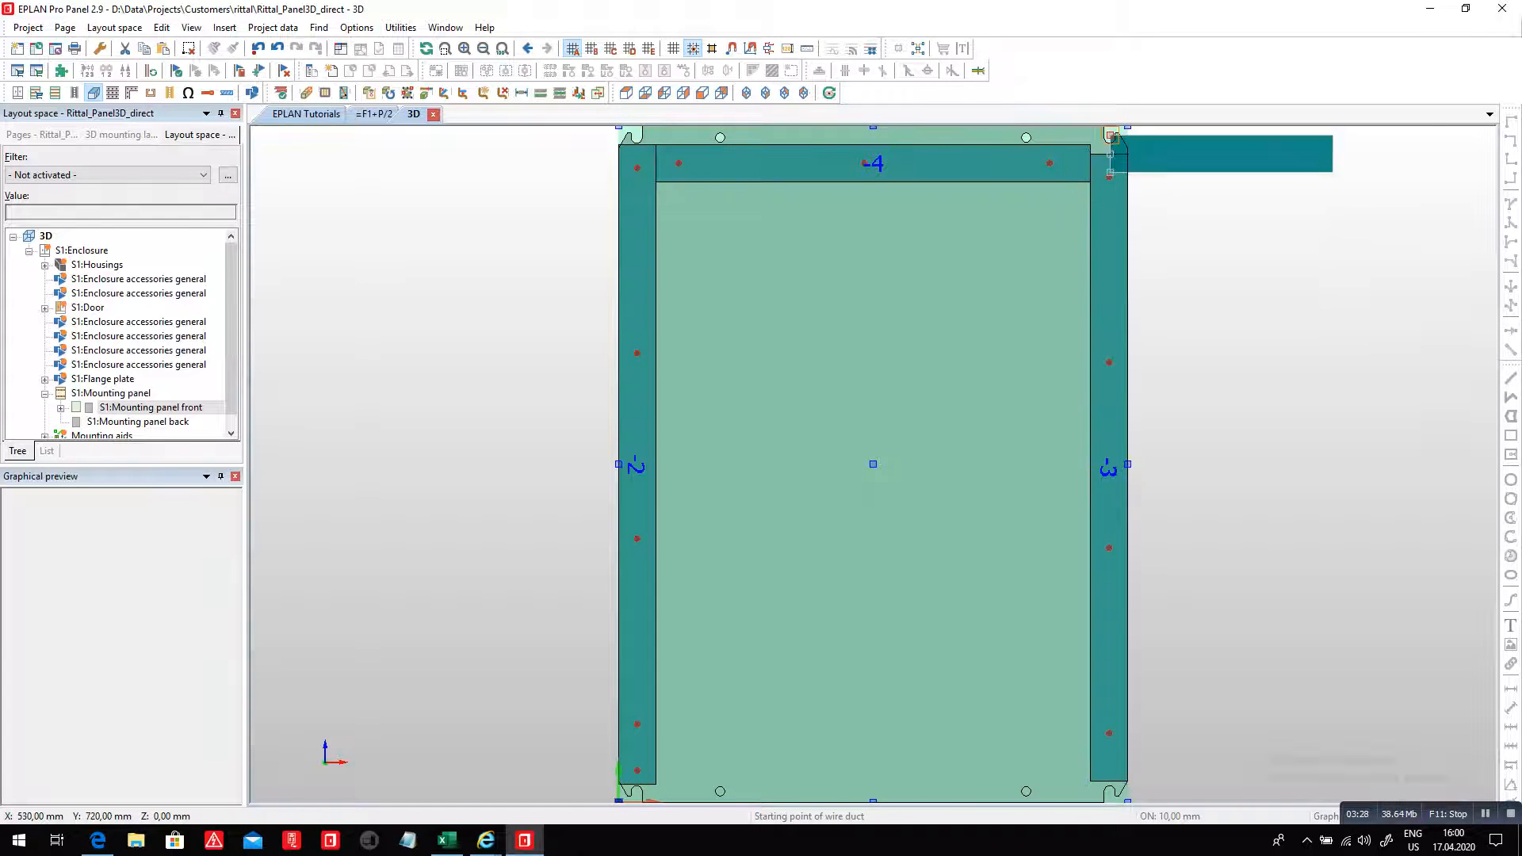
- Change the right vertical duct's length so its top end aligns with the upper edge of the top horizontal duct
{"action": "scroll", "coordinate": [1111, 143], "scroll_direction": "up", "scroll_amount": 2}
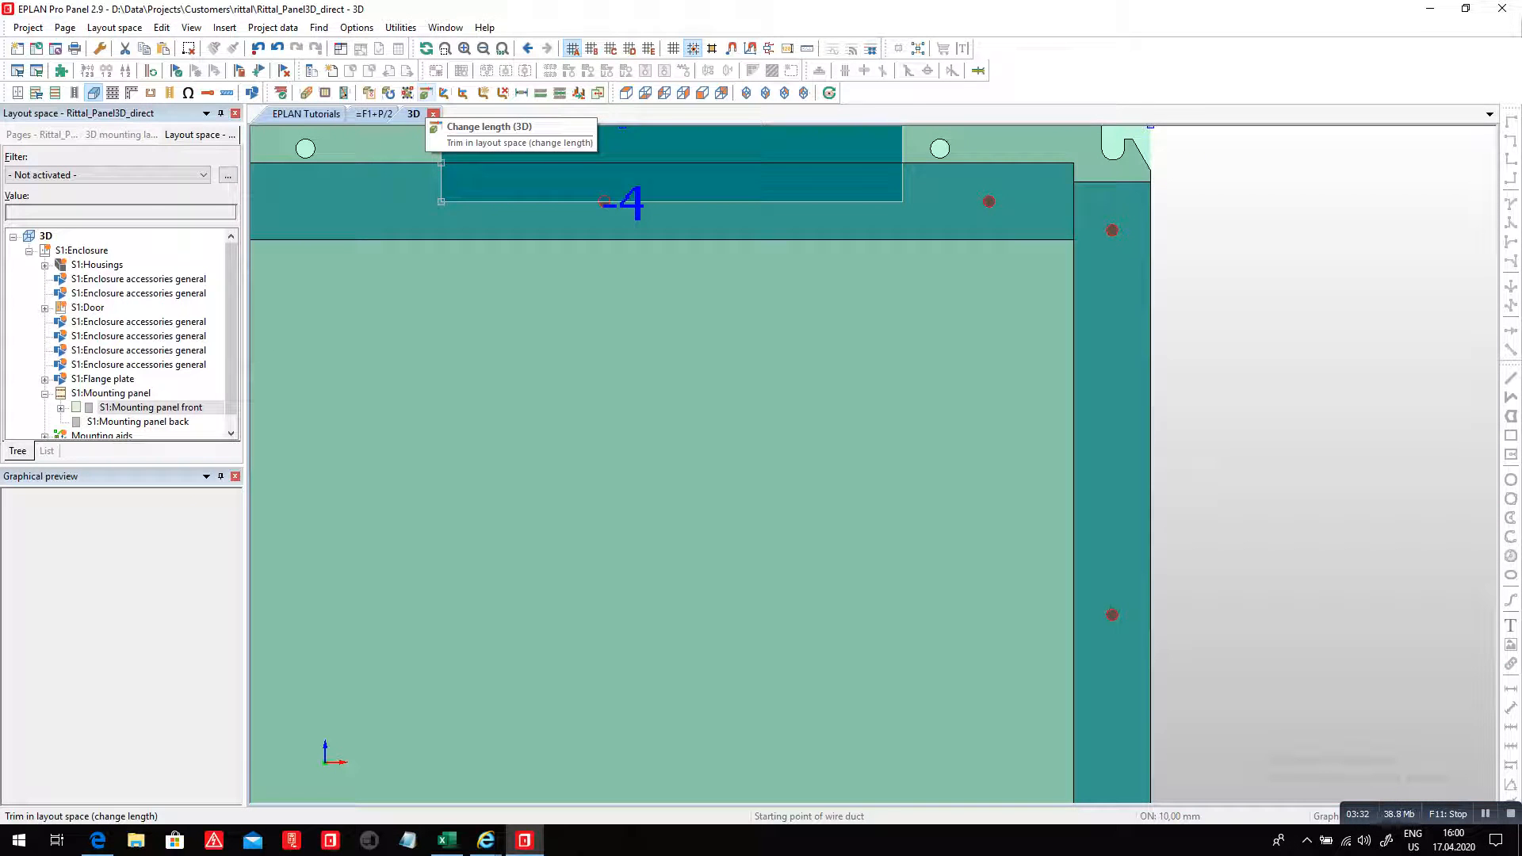
{"action": "left_click", "coordinate": [426, 93]}
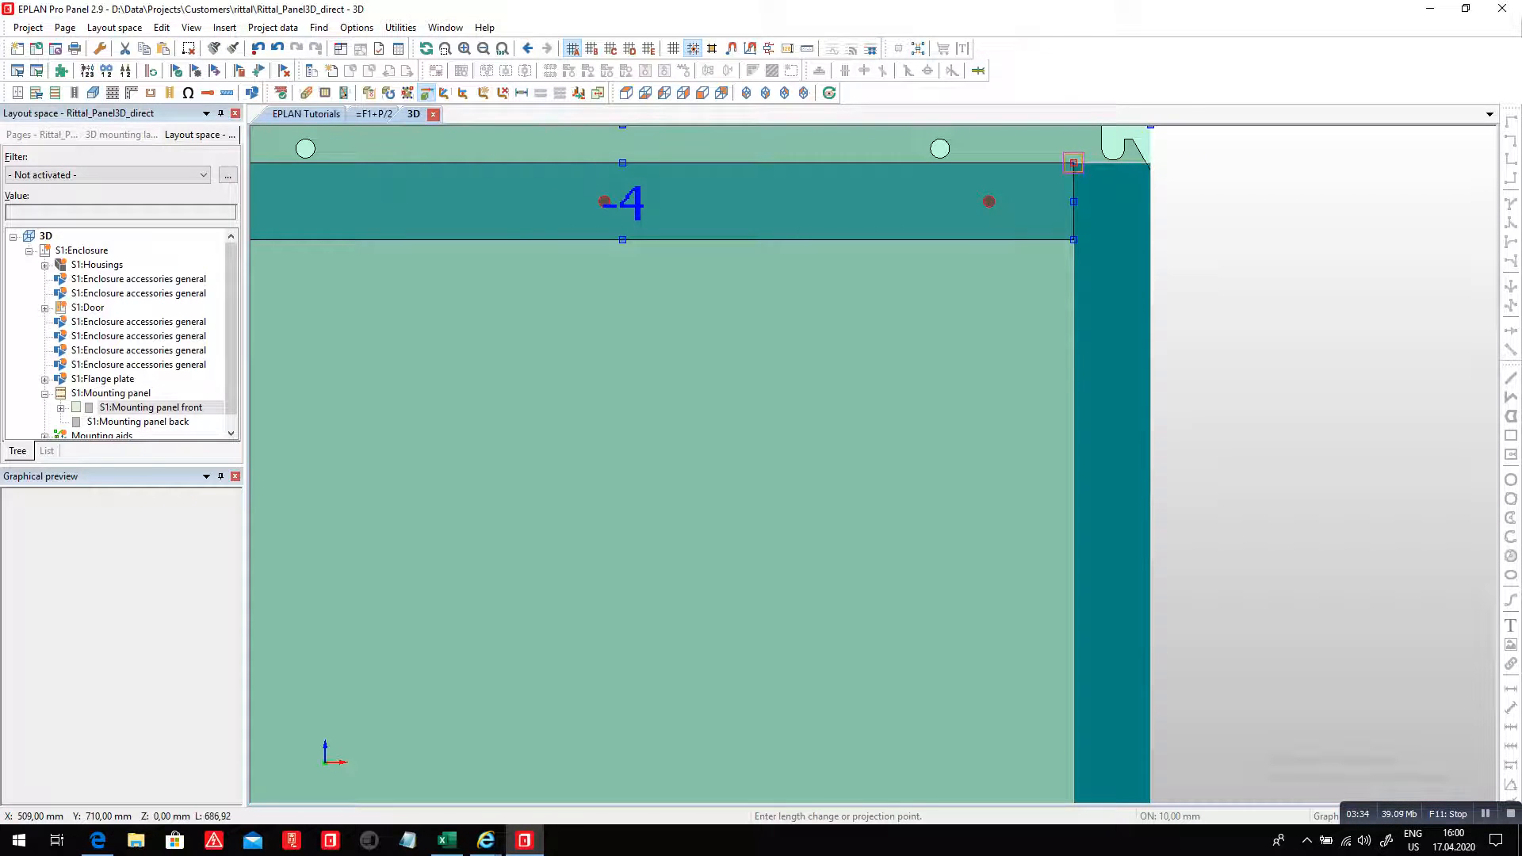
{"action": "scroll", "coordinate": [1019, 250], "scroll_direction": "down", "scroll_amount": 3}
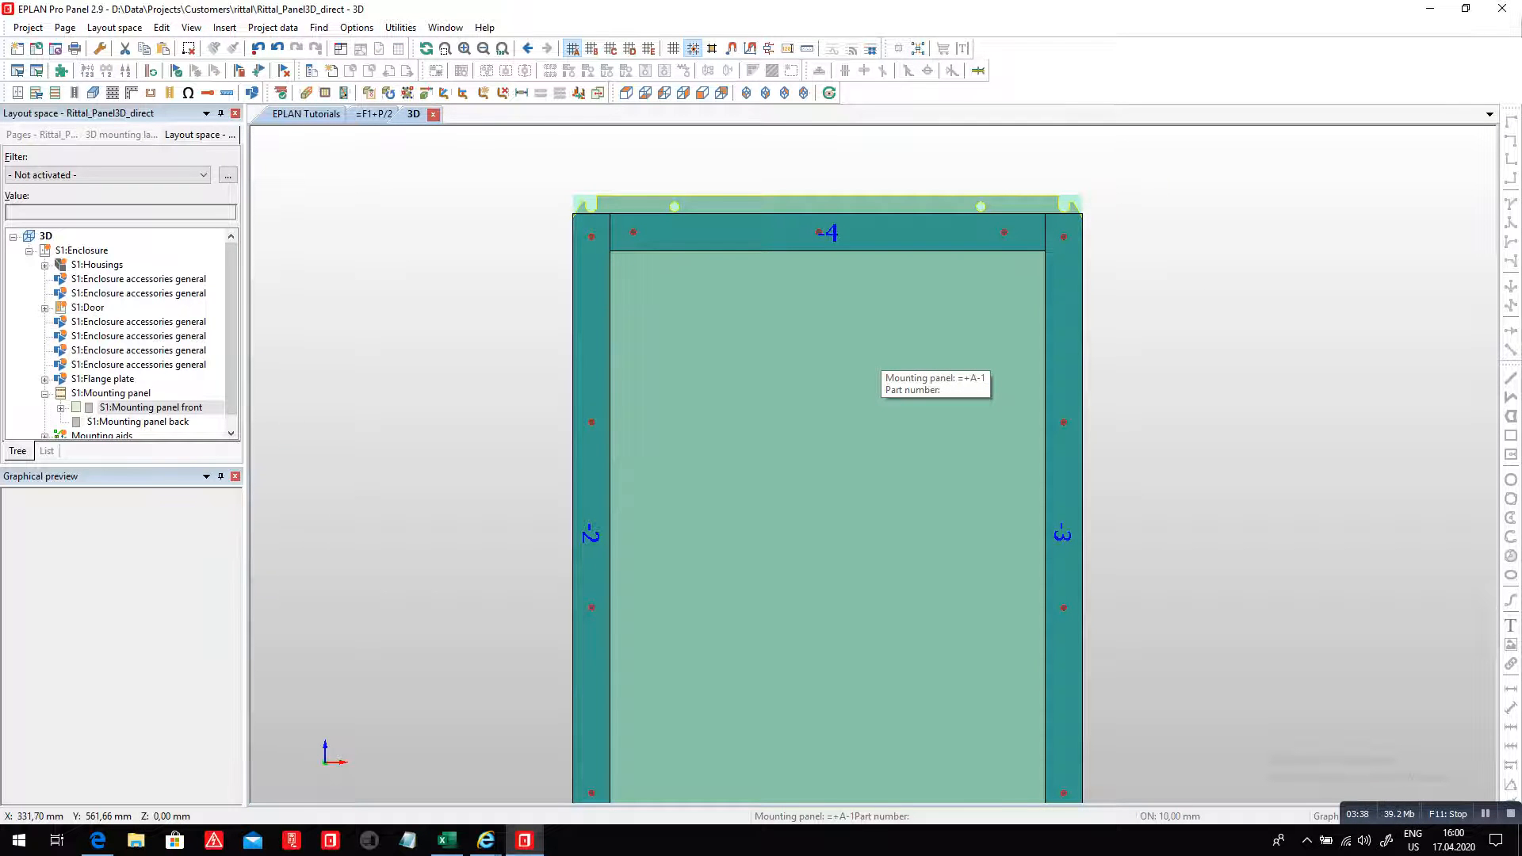
- Insert the macro Distribution.ema against the left duct's inner edge below the top duct, using Number insertion mode with NFPA Offline Numbering
{"action": "key", "text": "m"}
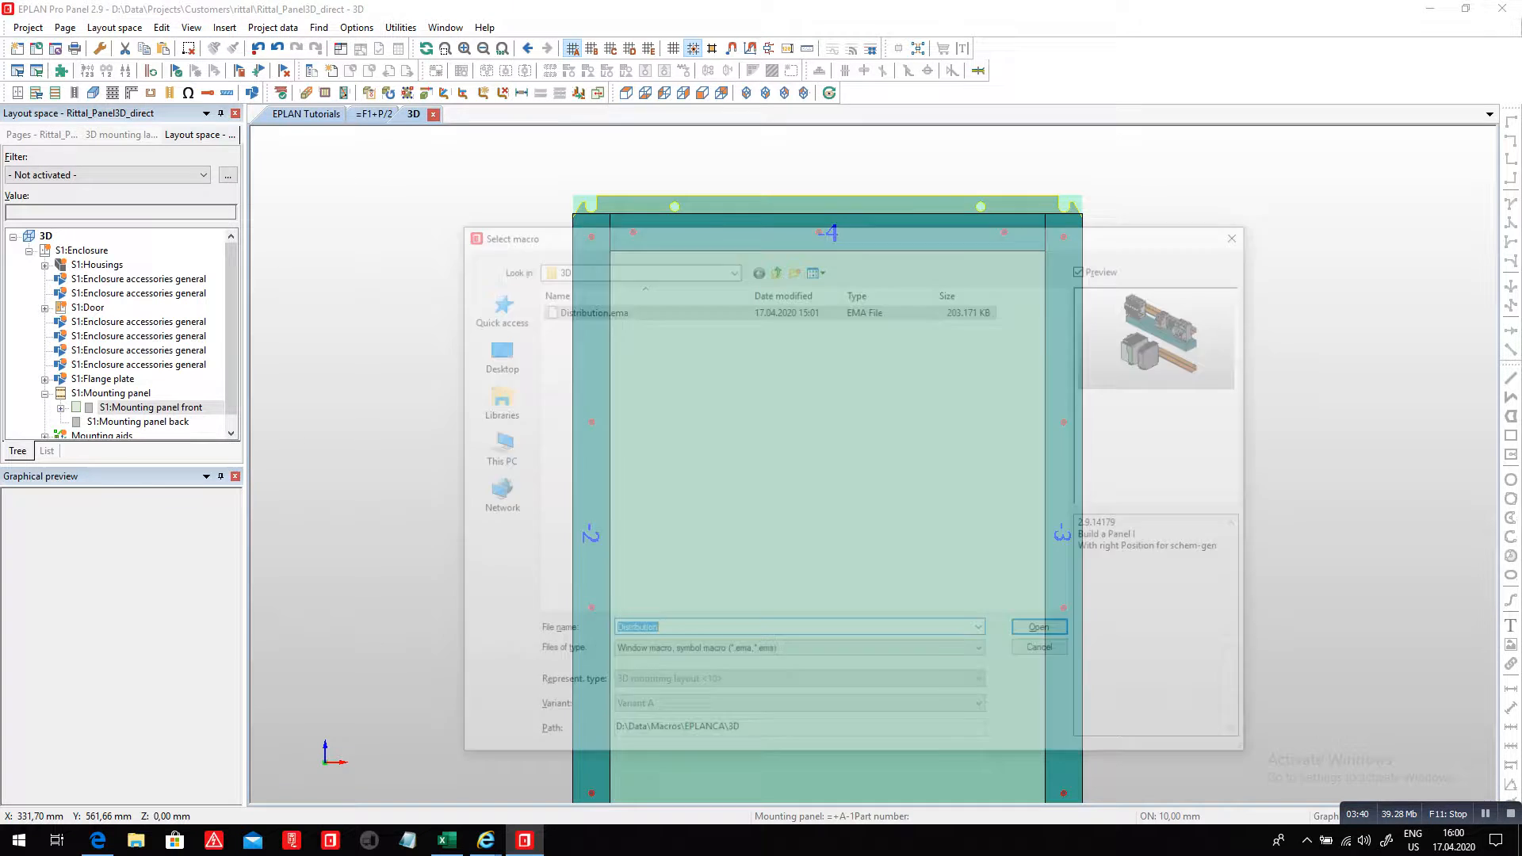
{"action": "left_click", "coordinate": [1045, 632]}
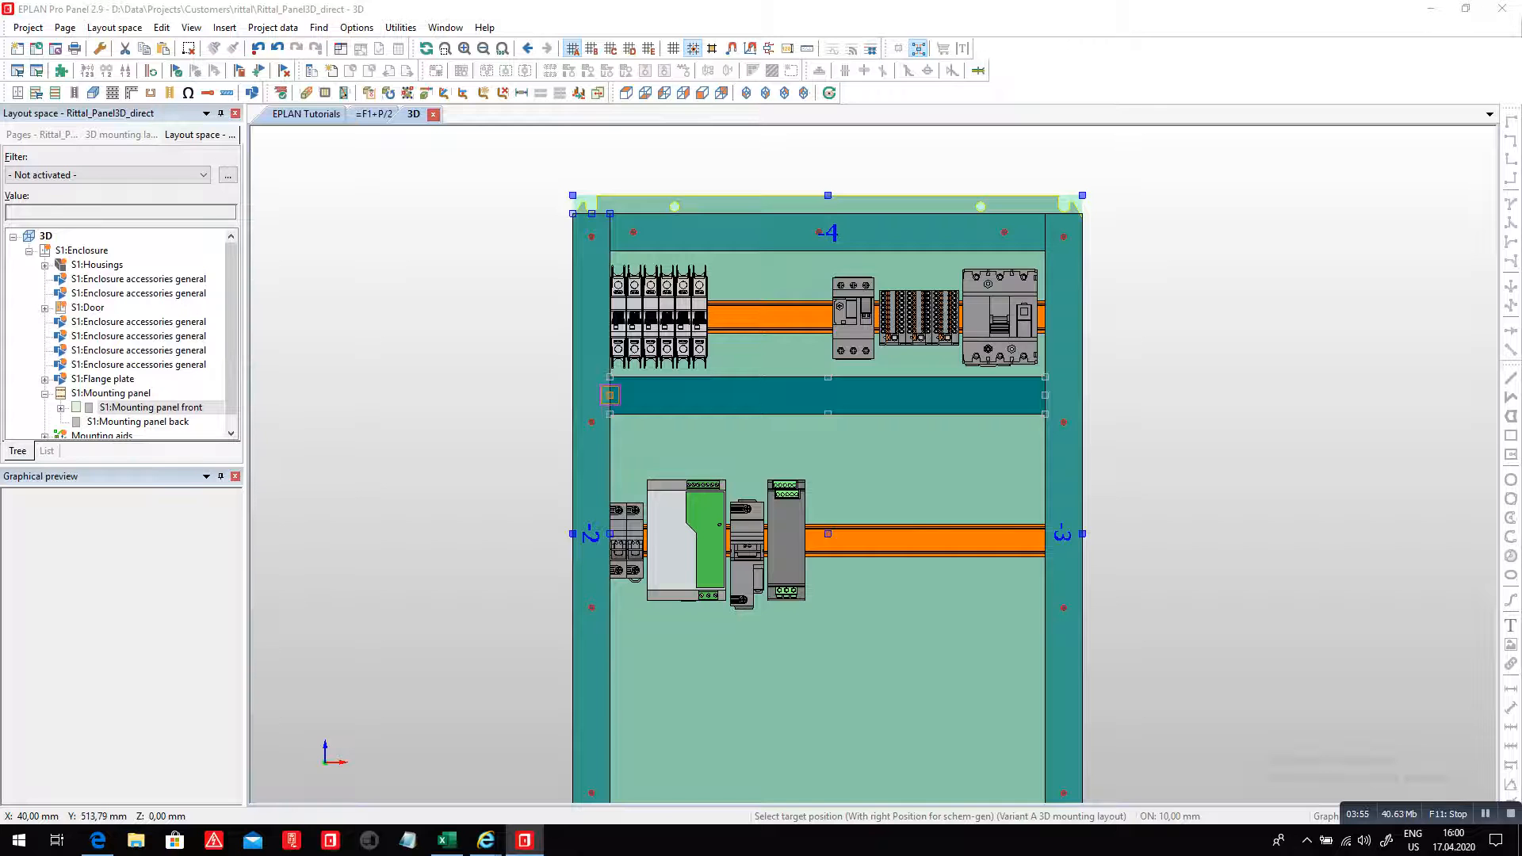
{"action": "left_click", "coordinate": [609, 395]}
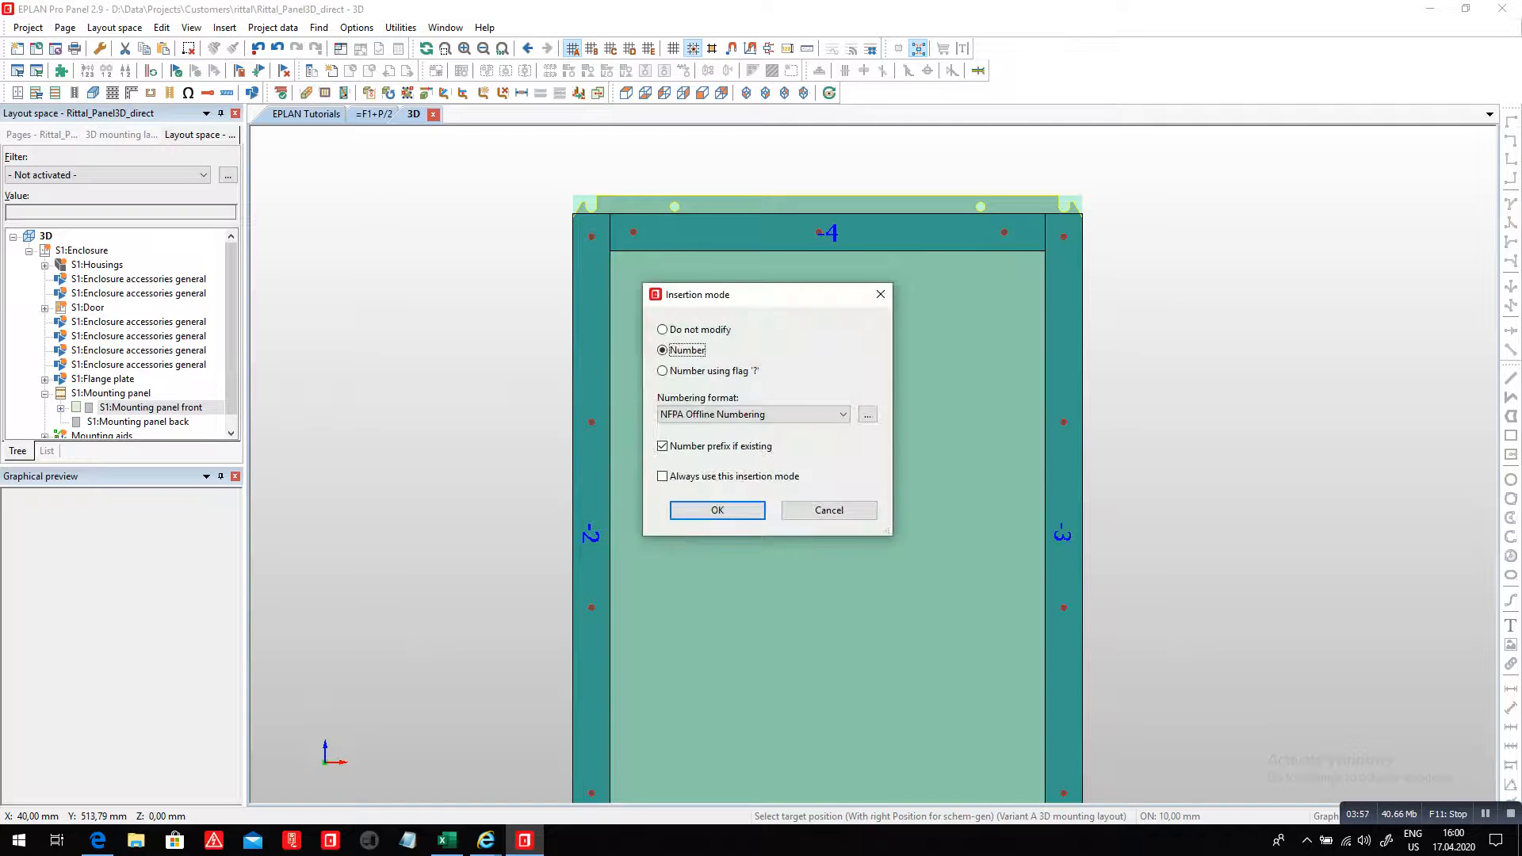
{"action": "key", "text": "Return"}
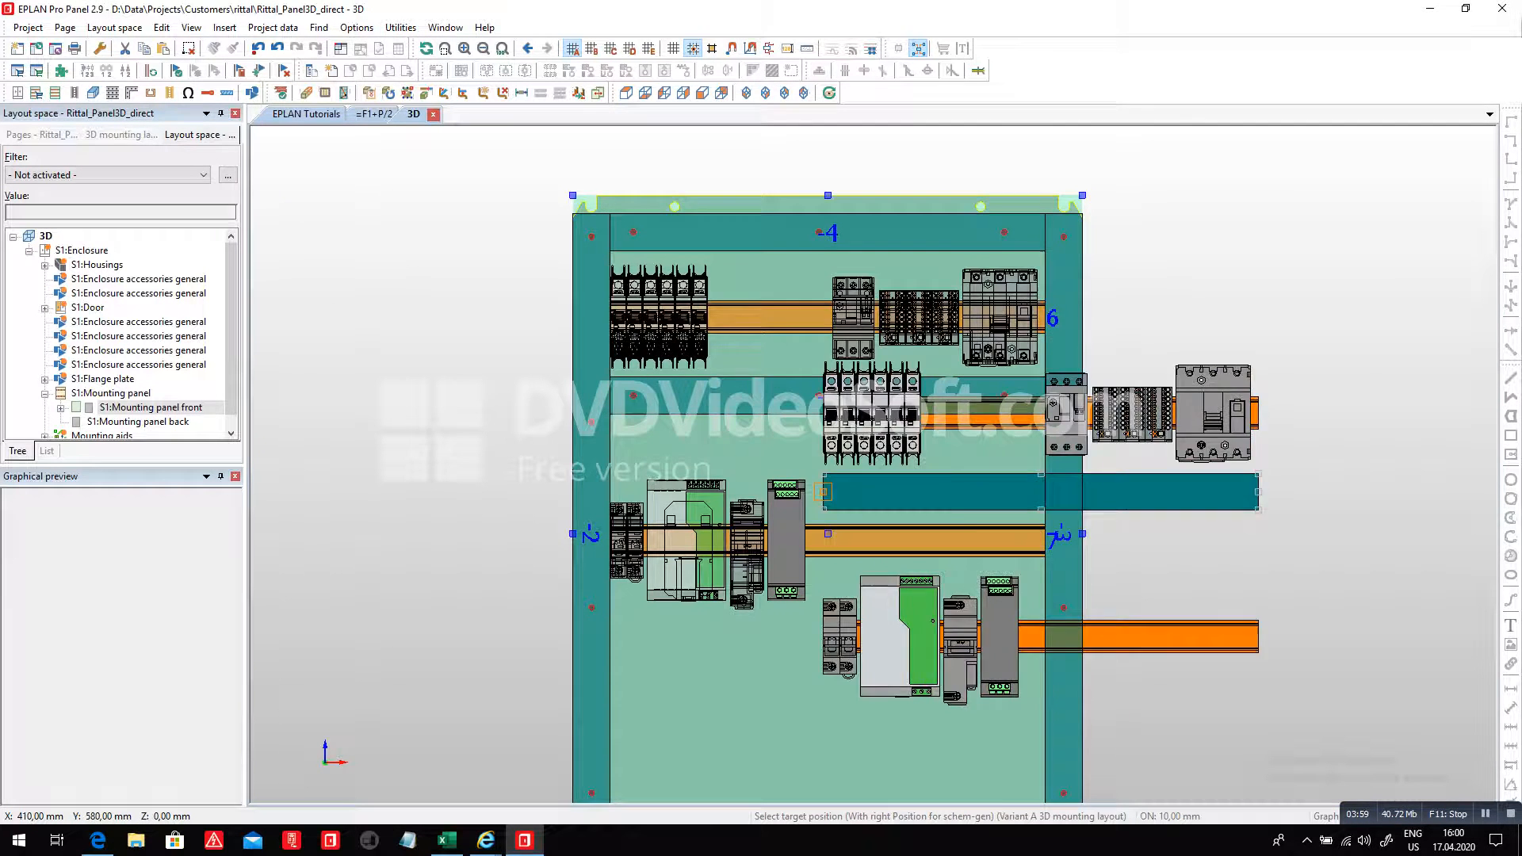
{"action": "key", "text": "Escape"}
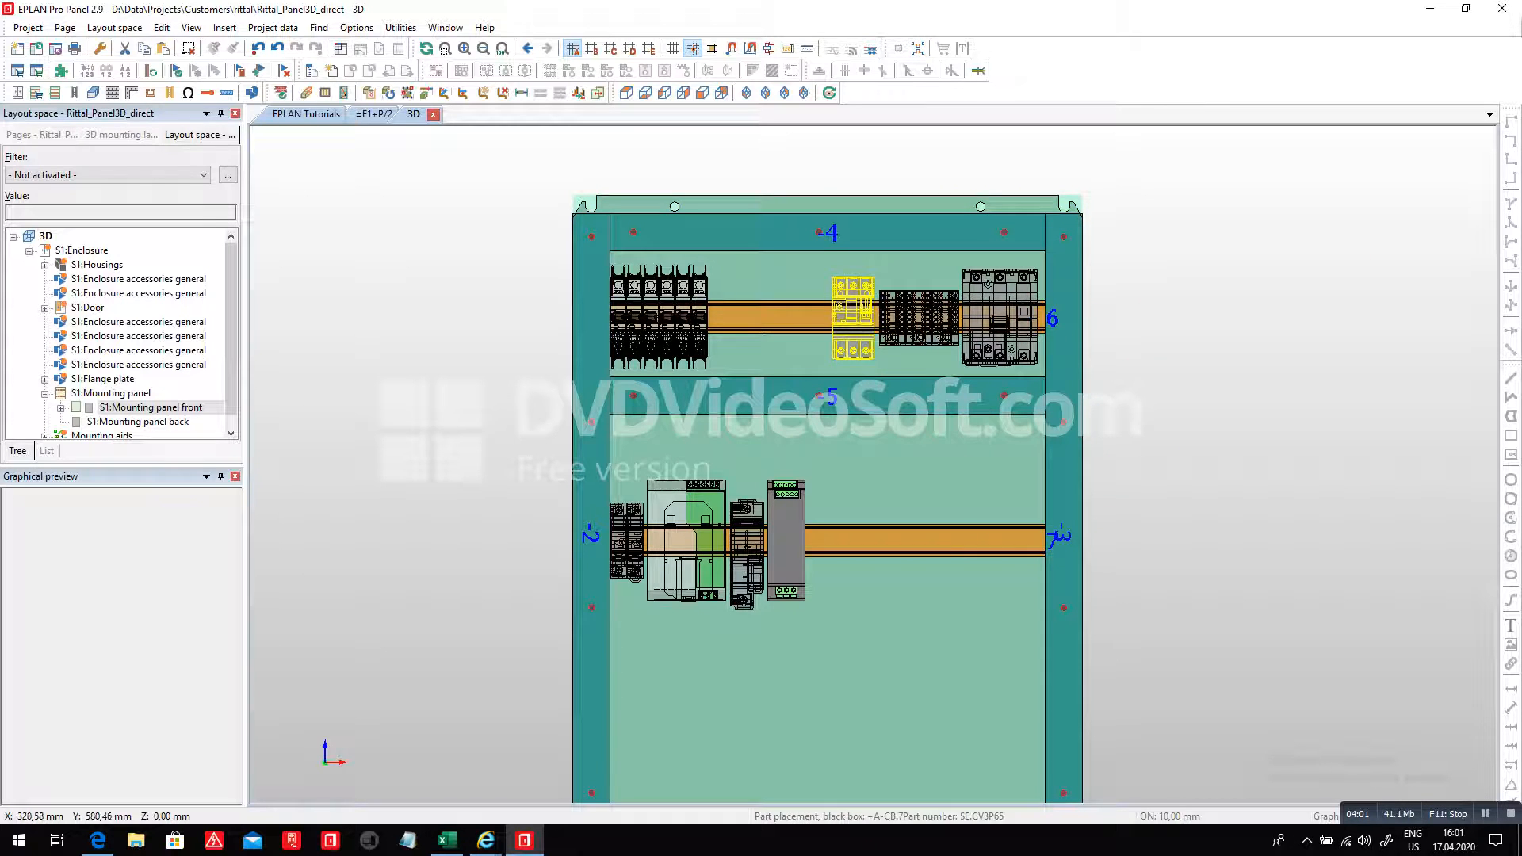
- Turn off the drilling view for the mounting panel layout
{"action": "left_click", "coordinate": [191, 27]}
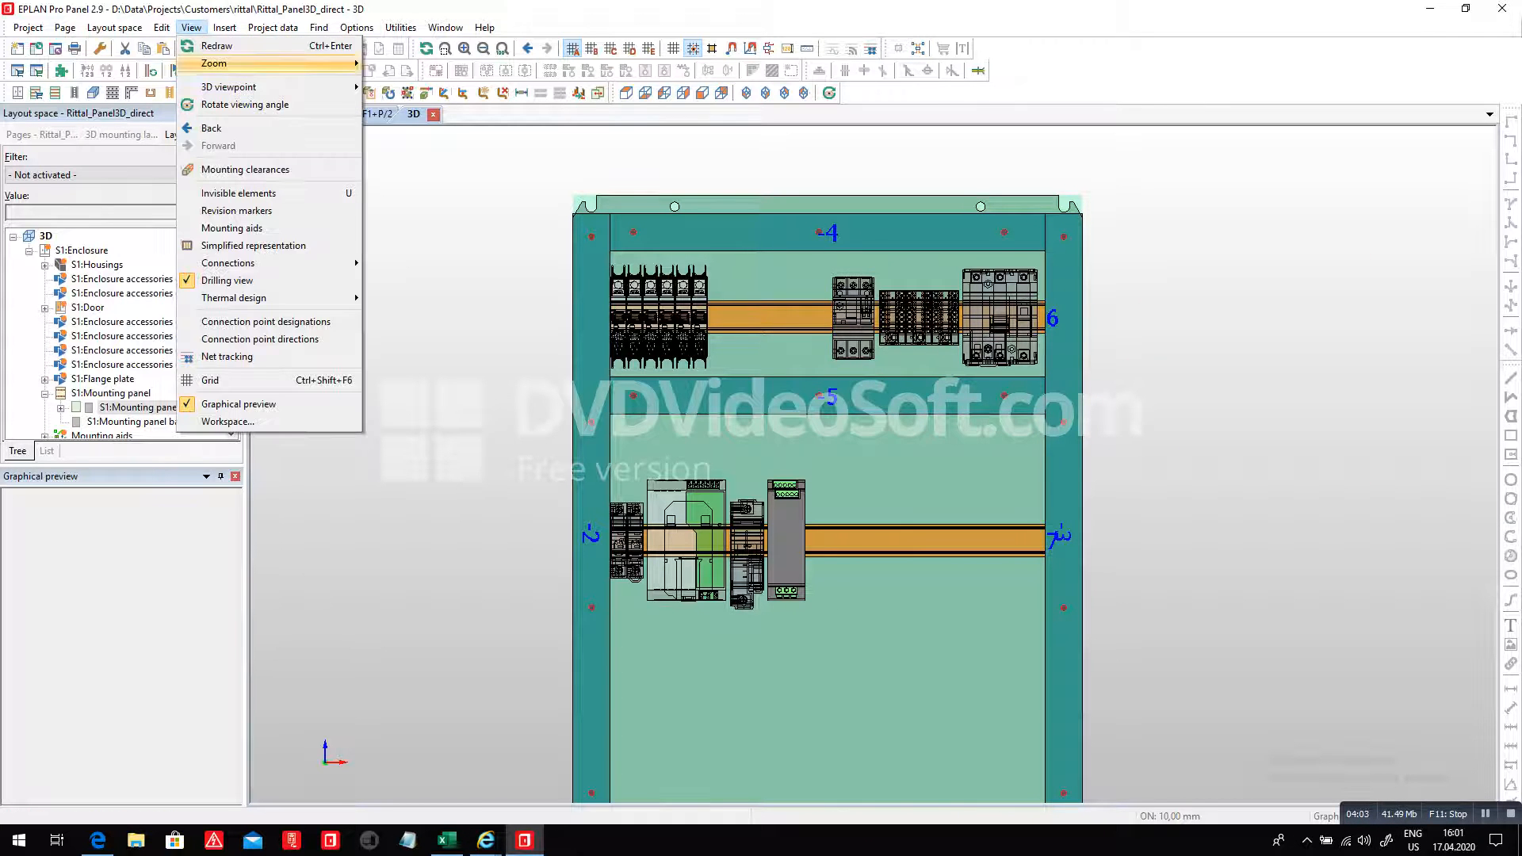
{"action": "left_click", "coordinate": [237, 279]}
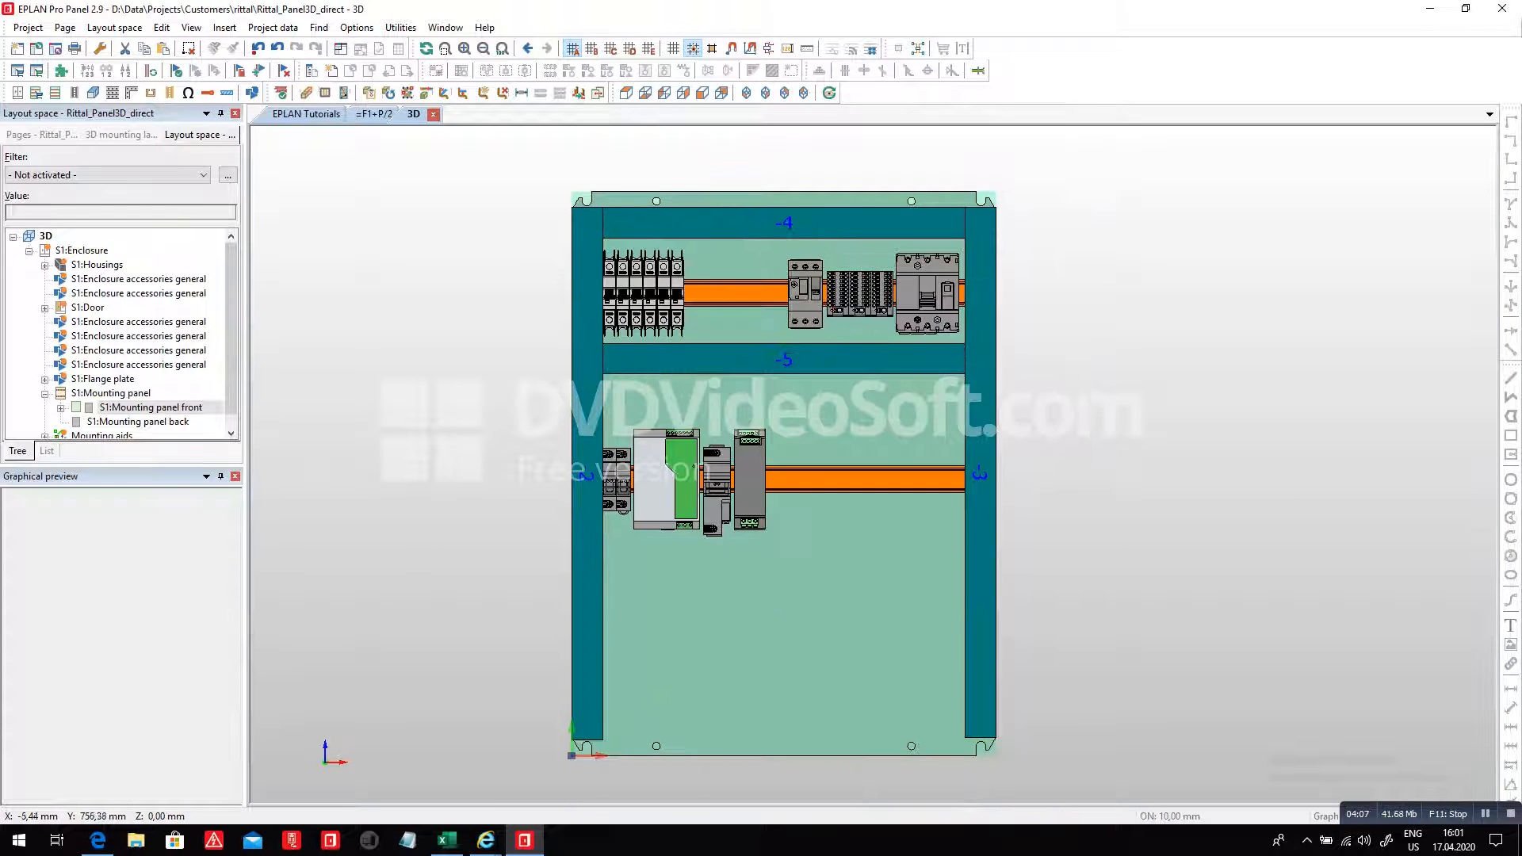
{"action": "scroll", "coordinate": [674, 317], "scroll_direction": "down", "scroll_amount": 1}
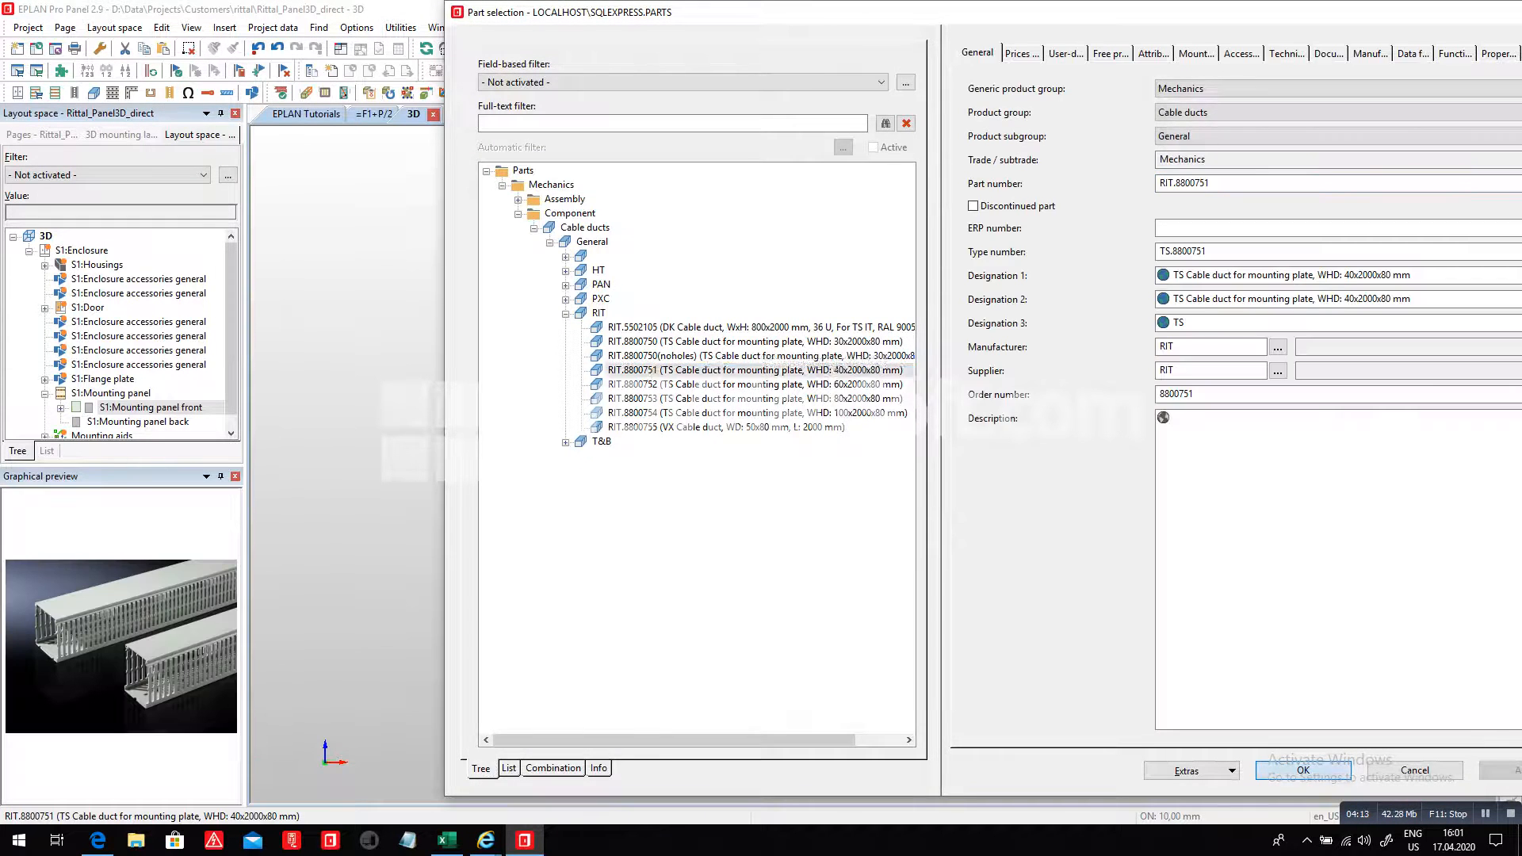
- Place two horizontal RIT.8800751 ducts, each 469 mm long, between the vertical ducts: one below the second component row, one at the panel's bottom
{"action": "left_click", "coordinate": [1304, 771]}
{"action": "left_click", "coordinate": [614, 555]}
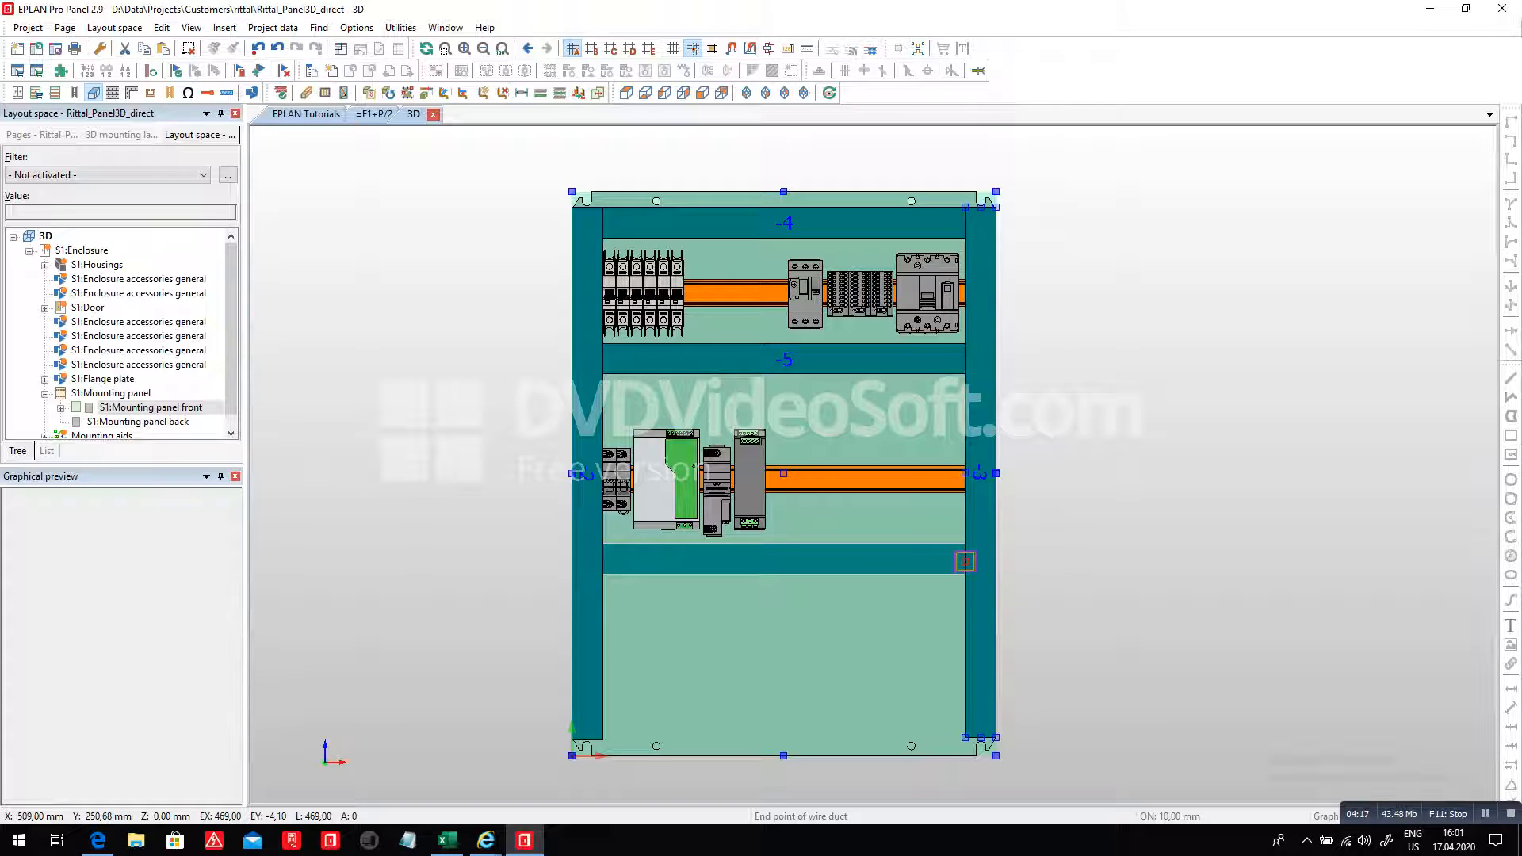
{"action": "left_click", "coordinate": [964, 561]}
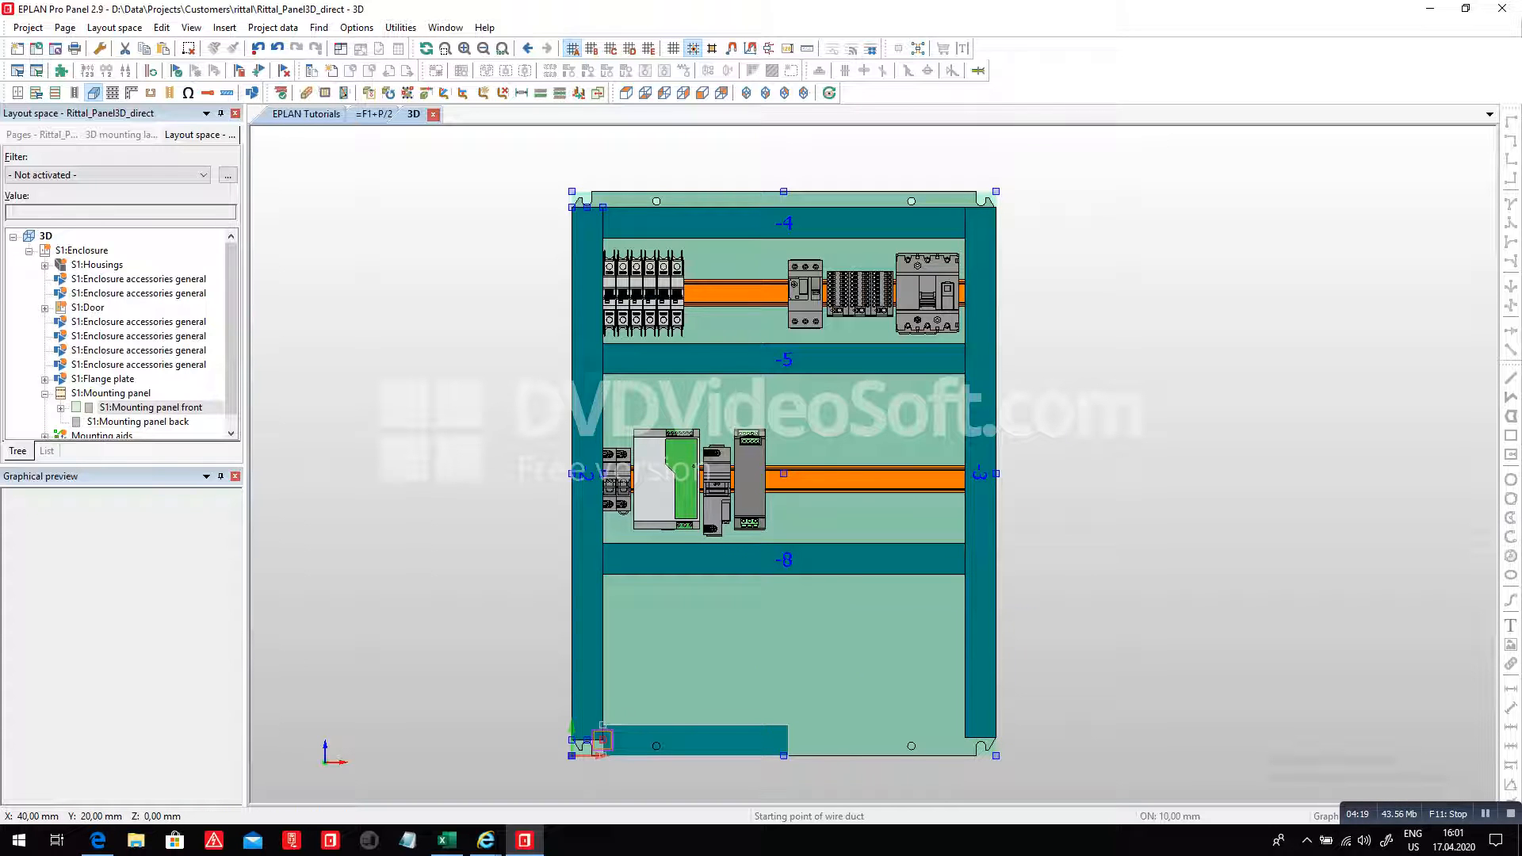
{"action": "left_click", "coordinate": [601, 741]}
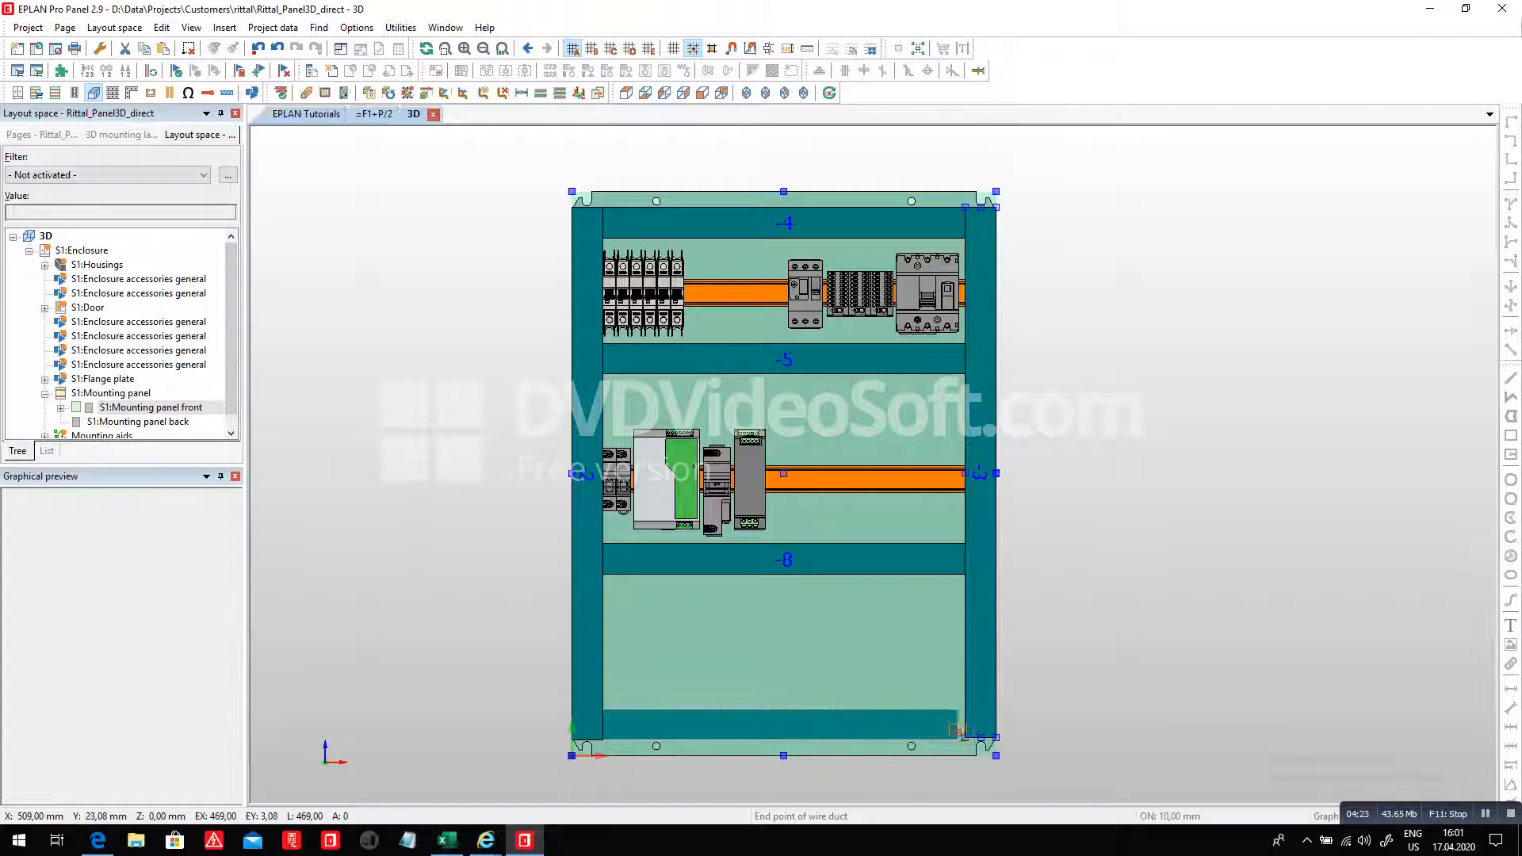
{"action": "left_click", "coordinate": [965, 724]}
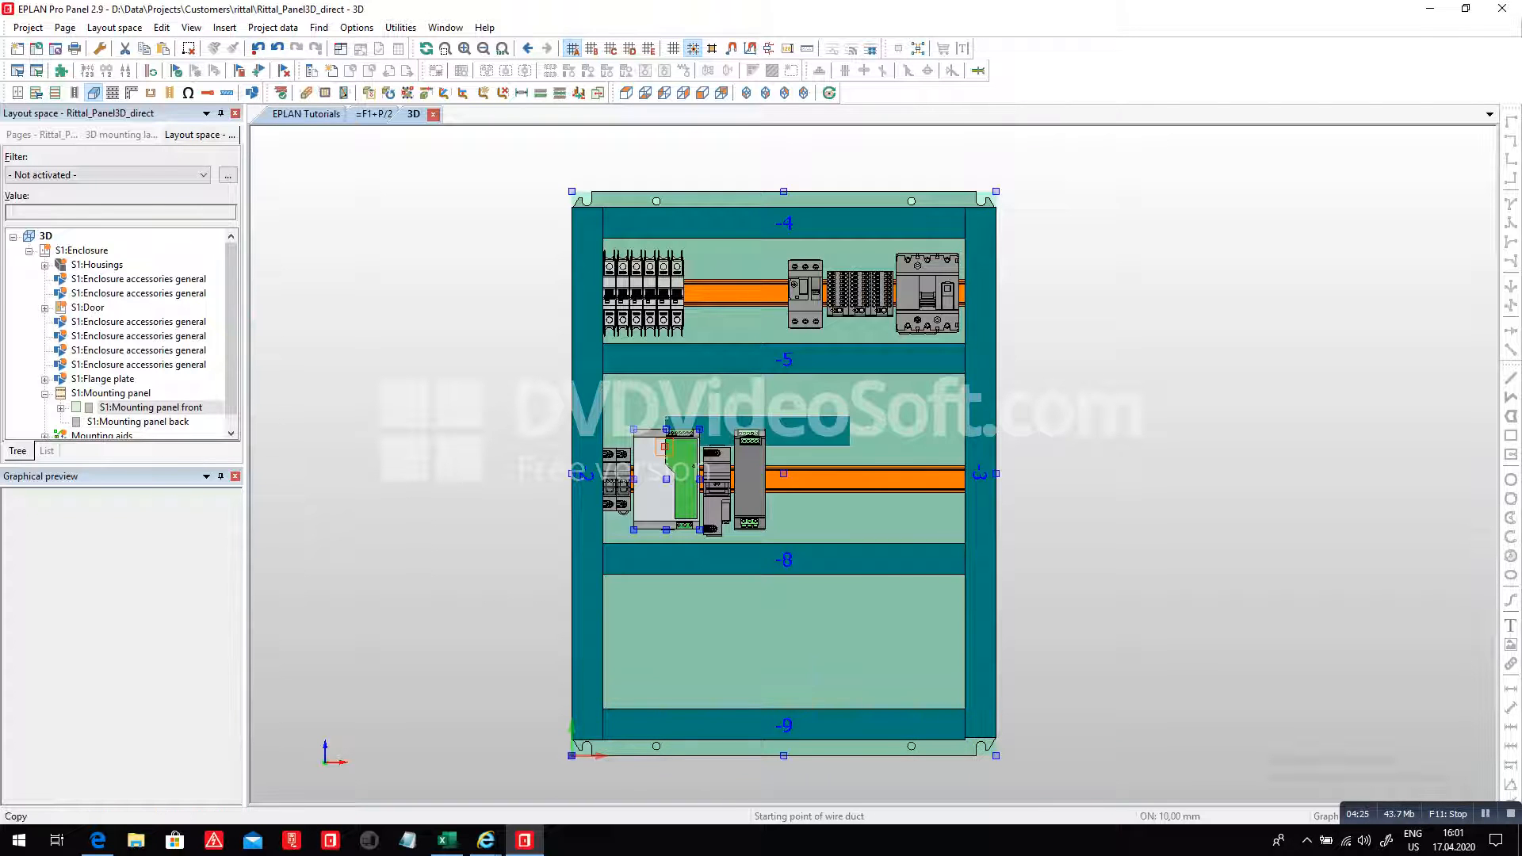
- Place a RIT.2313750 mounting rail 310 mm long between the two lowest horizontal ducts, starting at the left vertical duct
{"action": "left_click", "coordinate": [74, 93]}
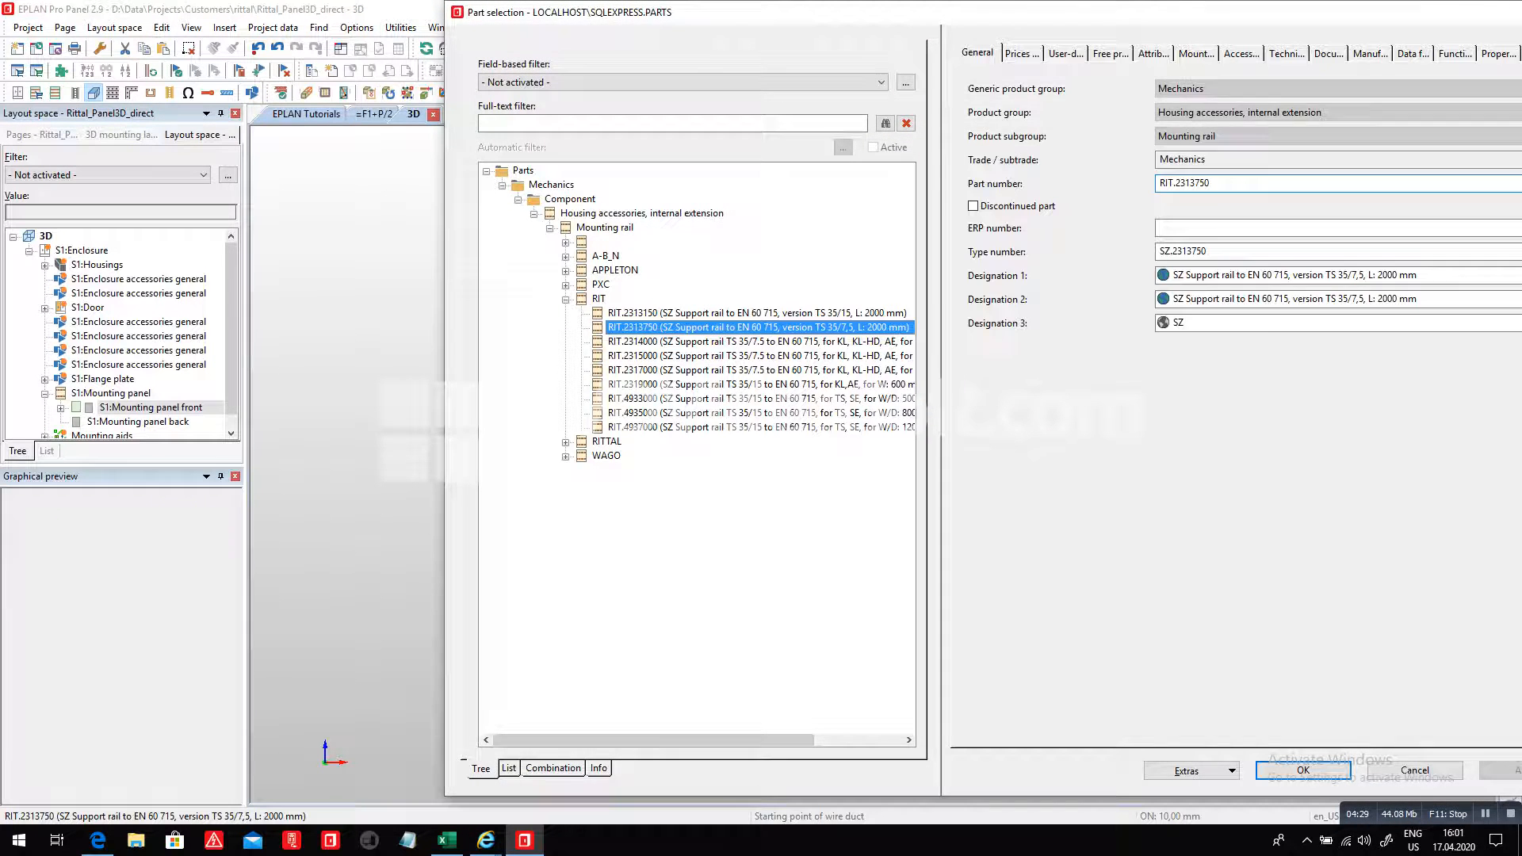
{"action": "left_click", "coordinate": [1303, 770]}
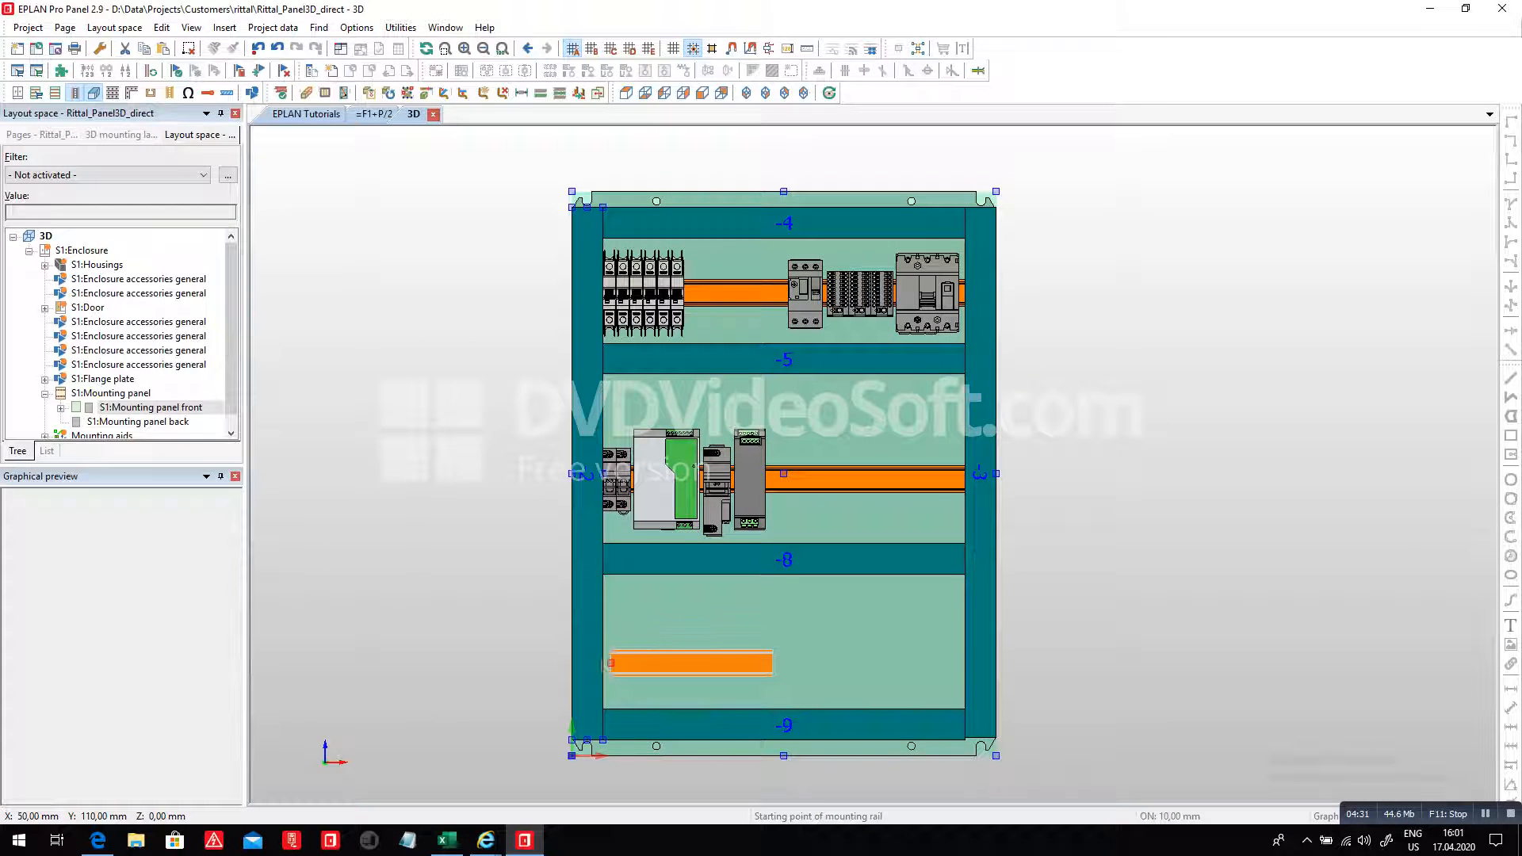
{"action": "left_click", "coordinate": [607, 670]}
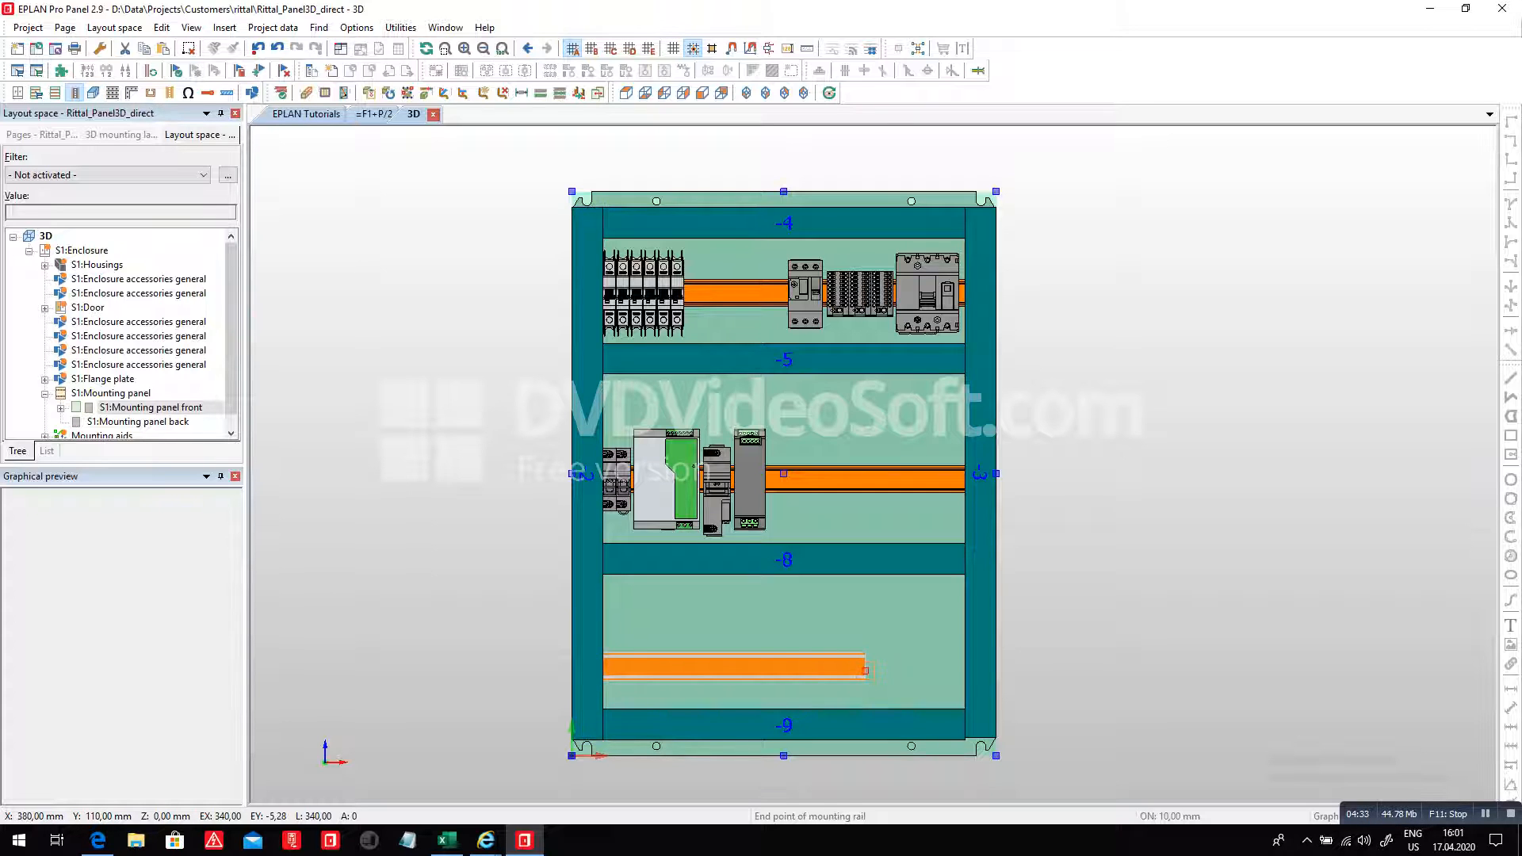
{"action": "left_click", "coordinate": [842, 670]}
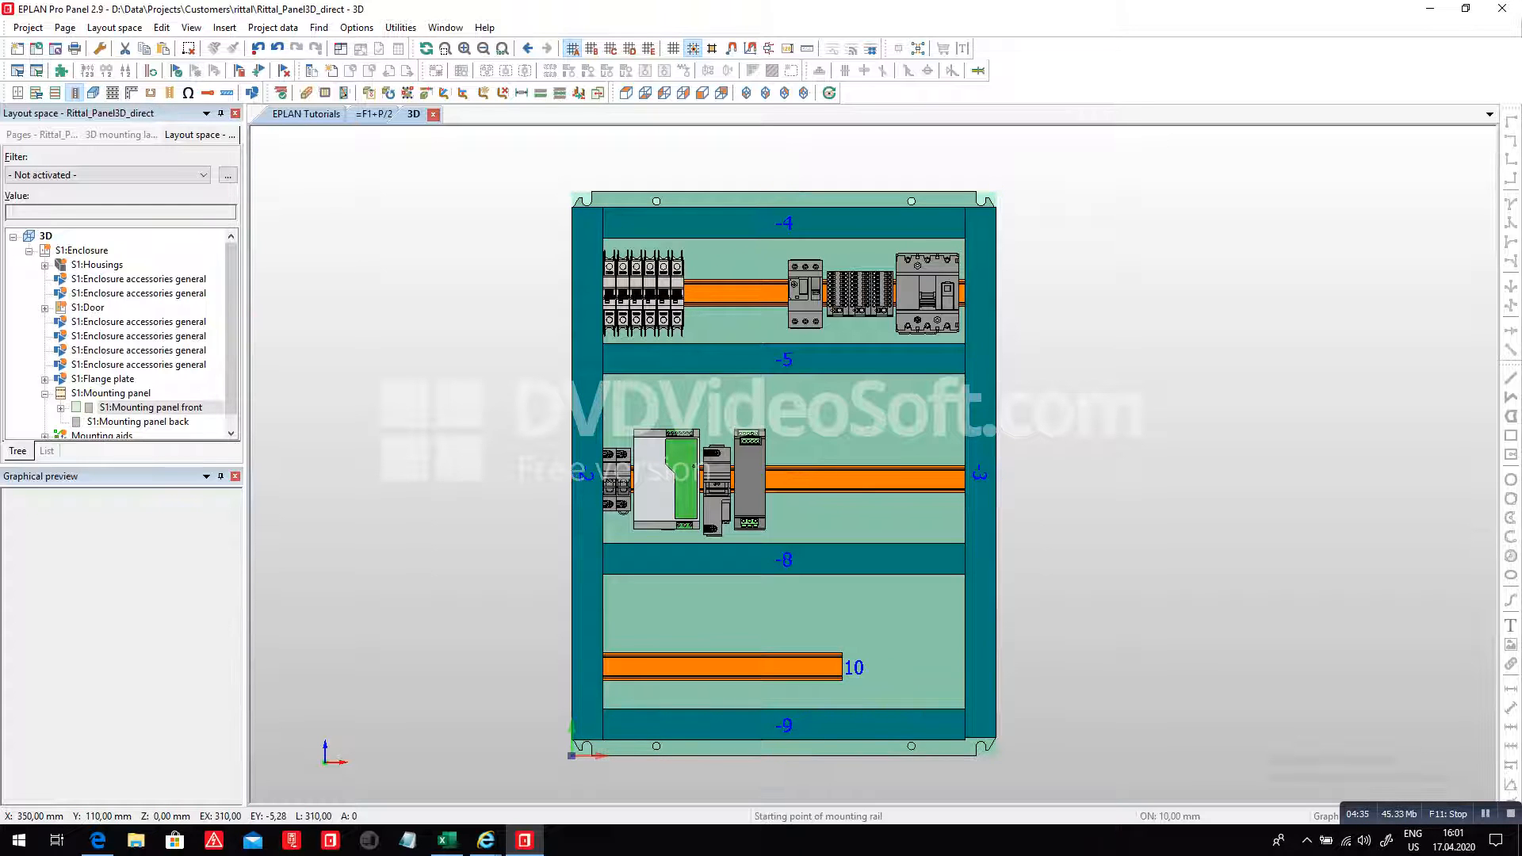
{"action": "key", "text": "Escape"}
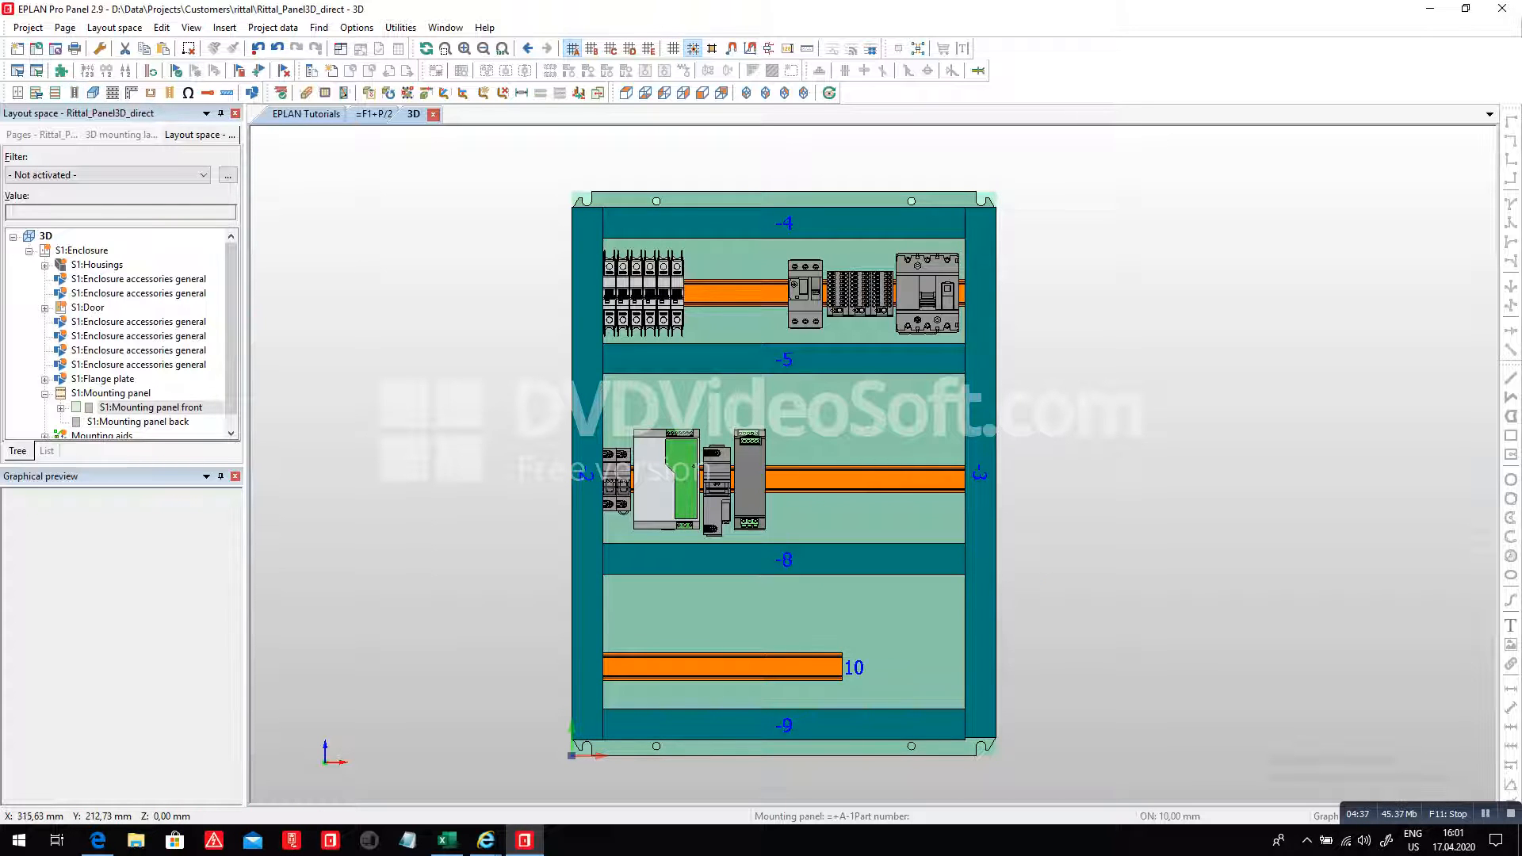
- Switch to Excel to view the summarized parts list, return to EPLAN Pro Panel and open the device list
{"action": "left_click", "coordinate": [447, 840]}
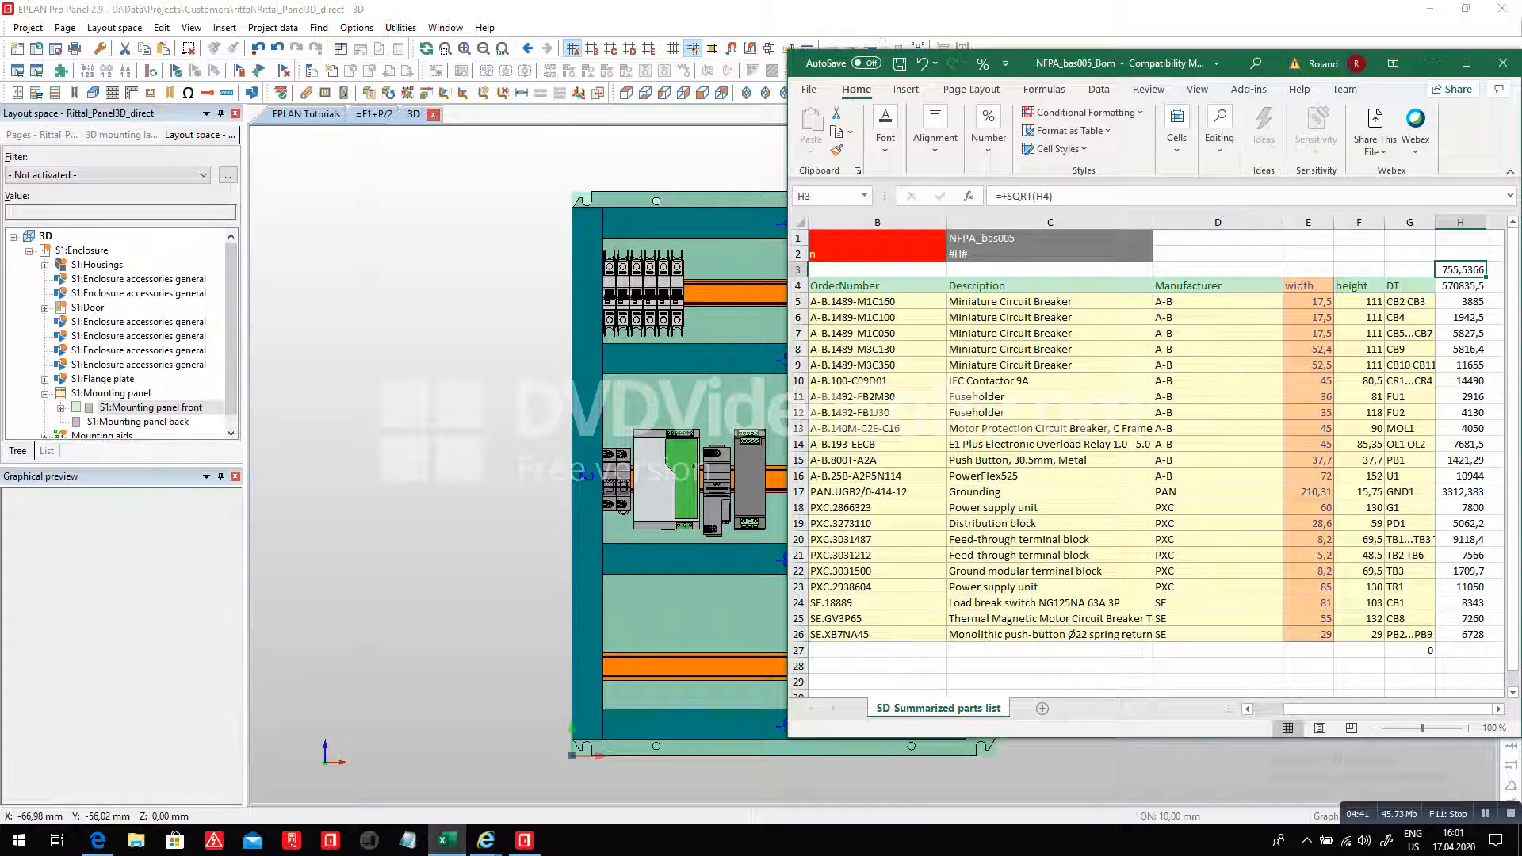
{"action": "left_click", "coordinate": [441, 476]}
{"action": "left_click", "coordinate": [273, 27]}
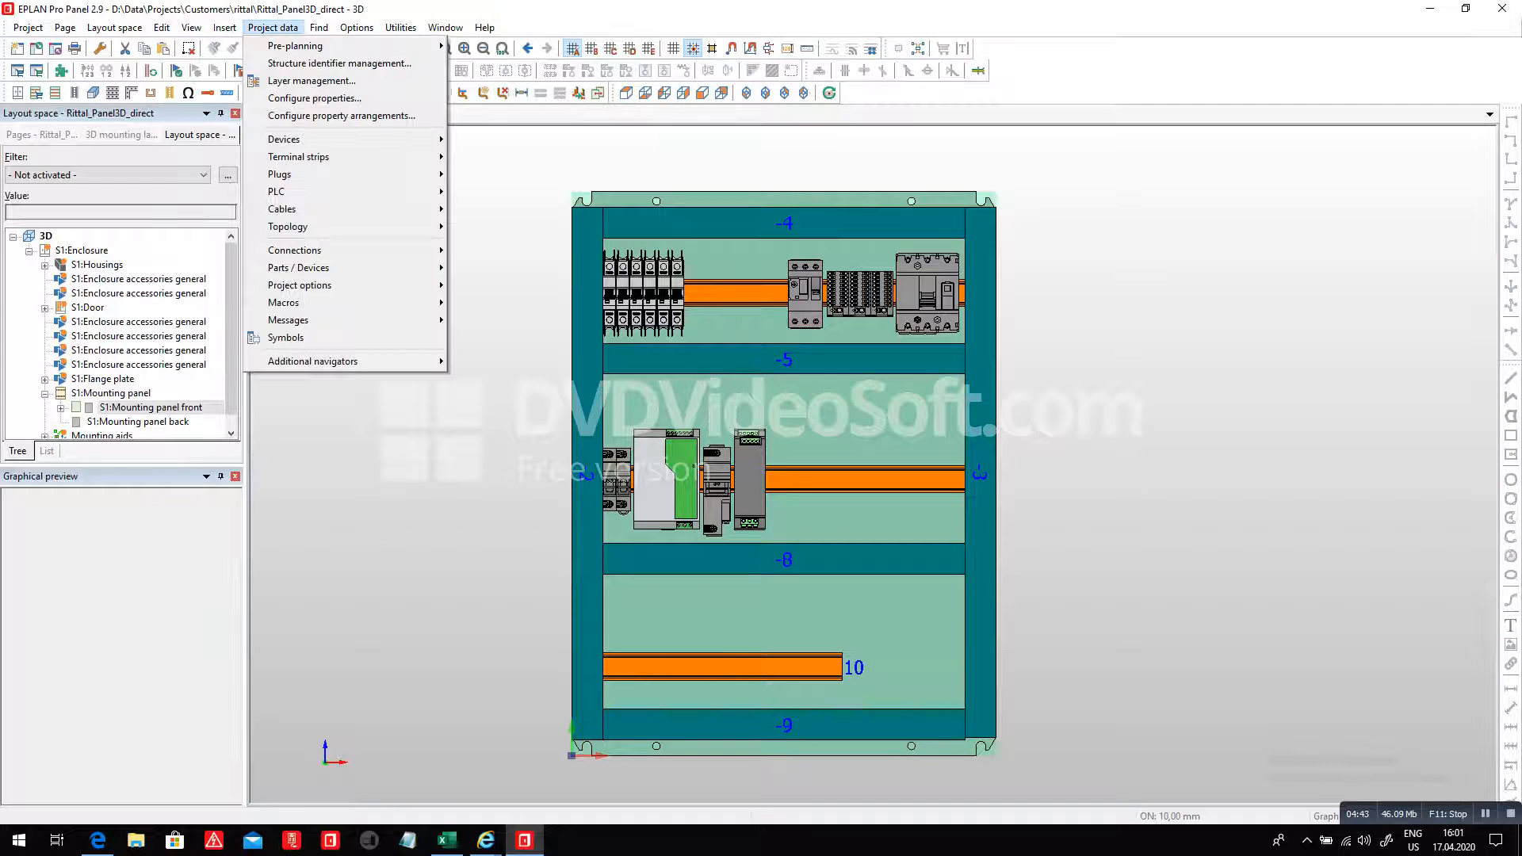
{"action": "mouse_move", "coordinate": [317, 268]}
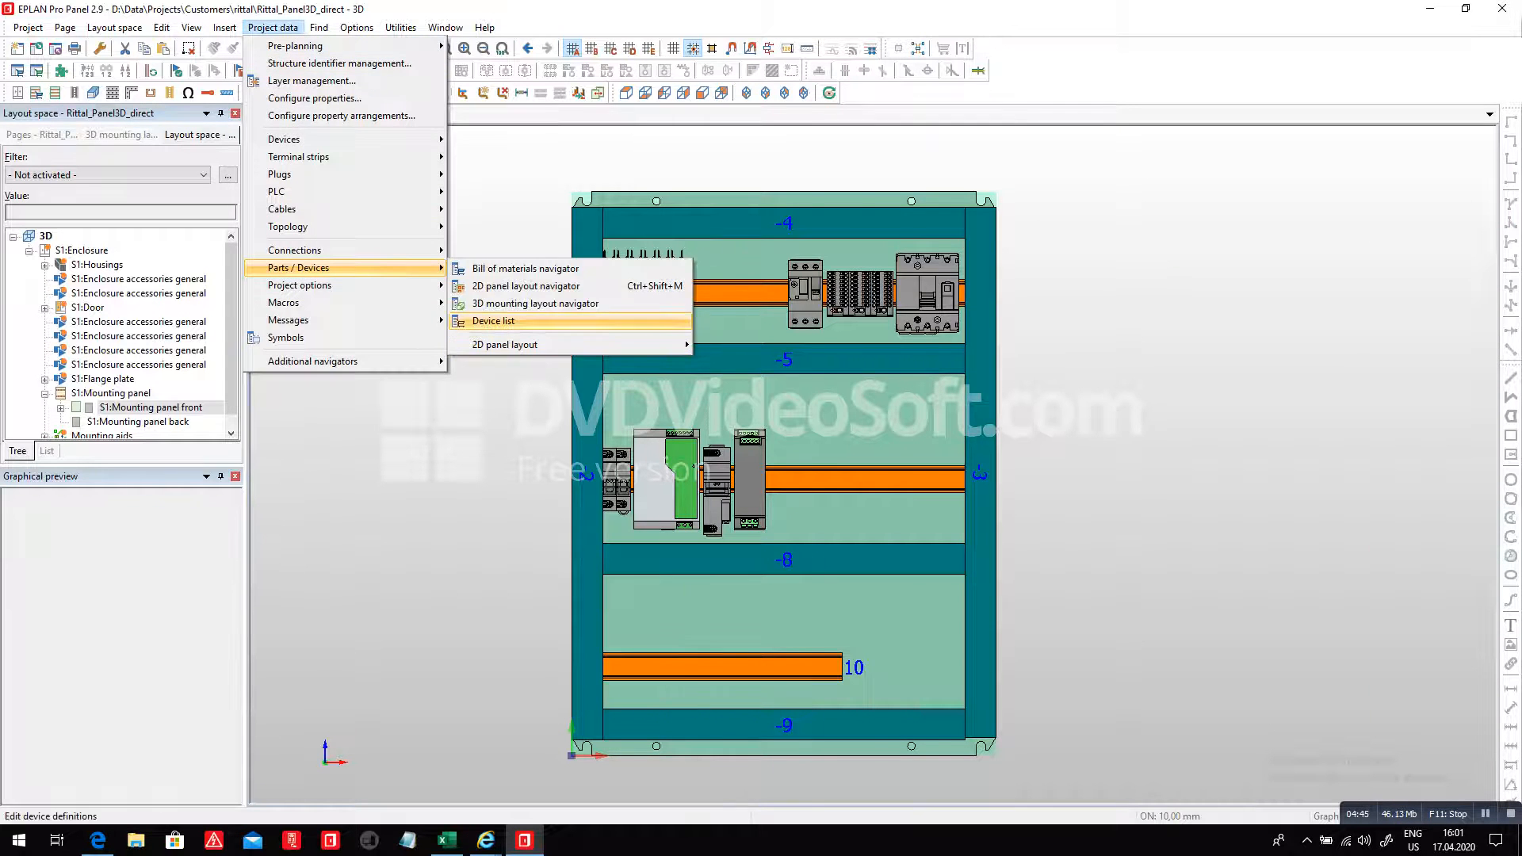
{"action": "left_click", "coordinate": [493, 321]}
- Delete all entries from the device list
{"action": "left_click", "coordinate": [356, 232]}
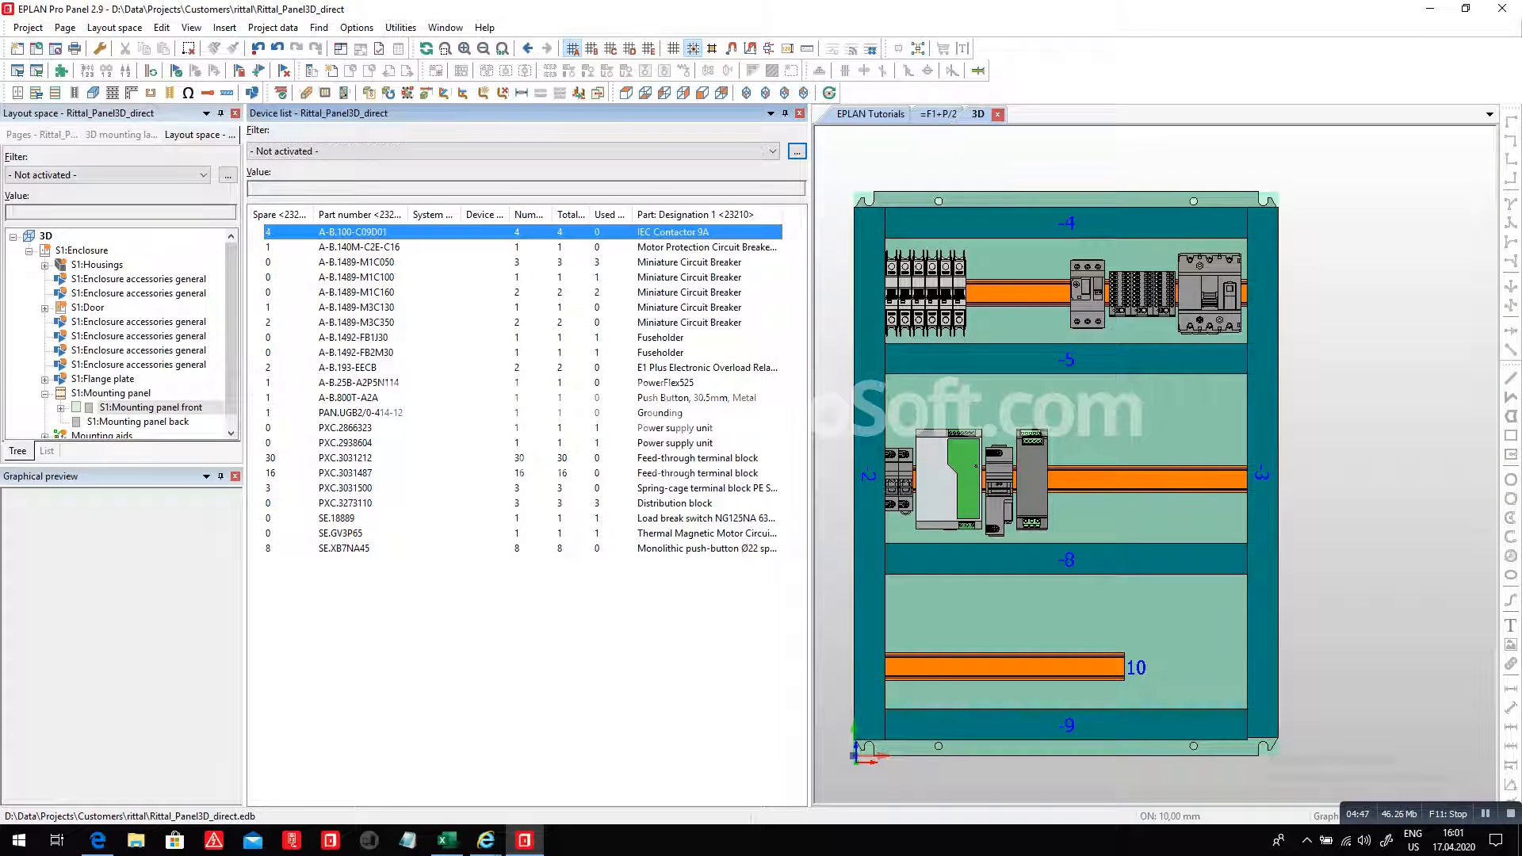
{"action": "key", "text": "ctrl+a"}
{"action": "right_click", "coordinate": [413, 546]}
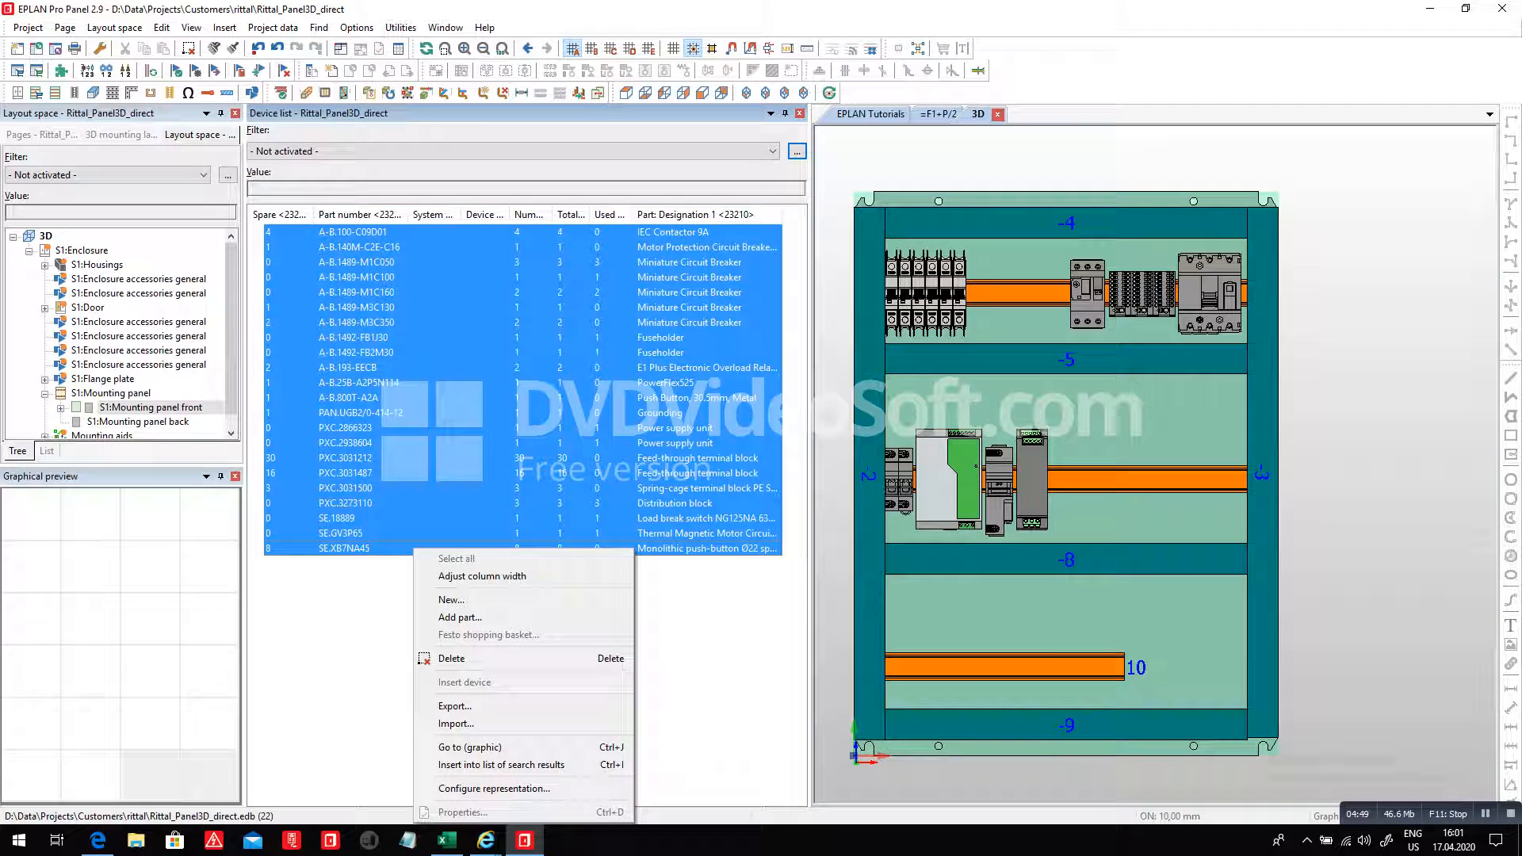
{"action": "left_click", "coordinate": [452, 659]}
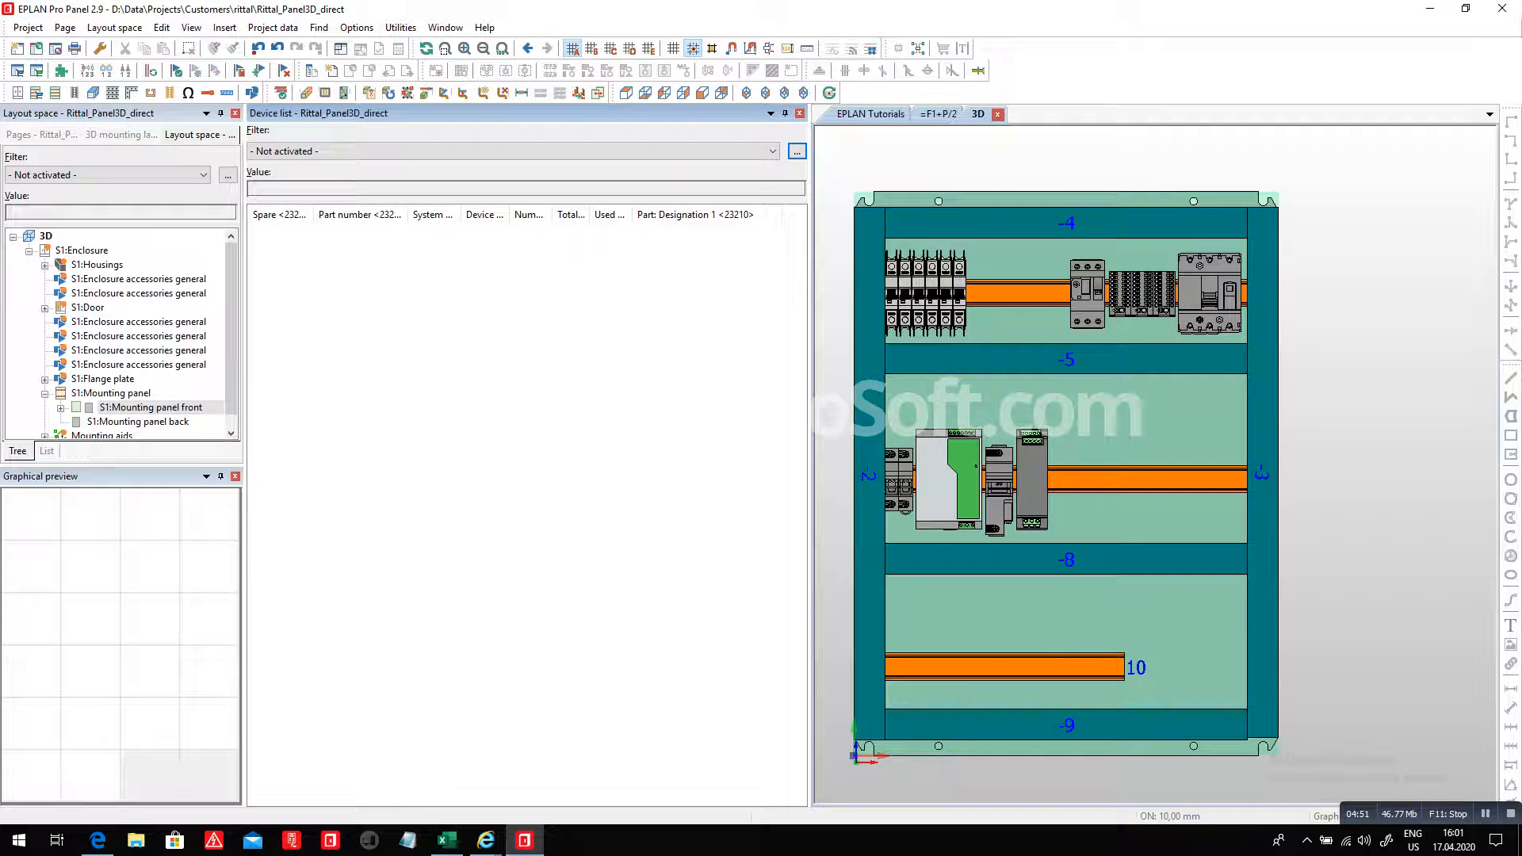
- Import the Parts_ForDeviceListIMport file into the empty device list
{"action": "right_click", "coordinate": [444, 279]}
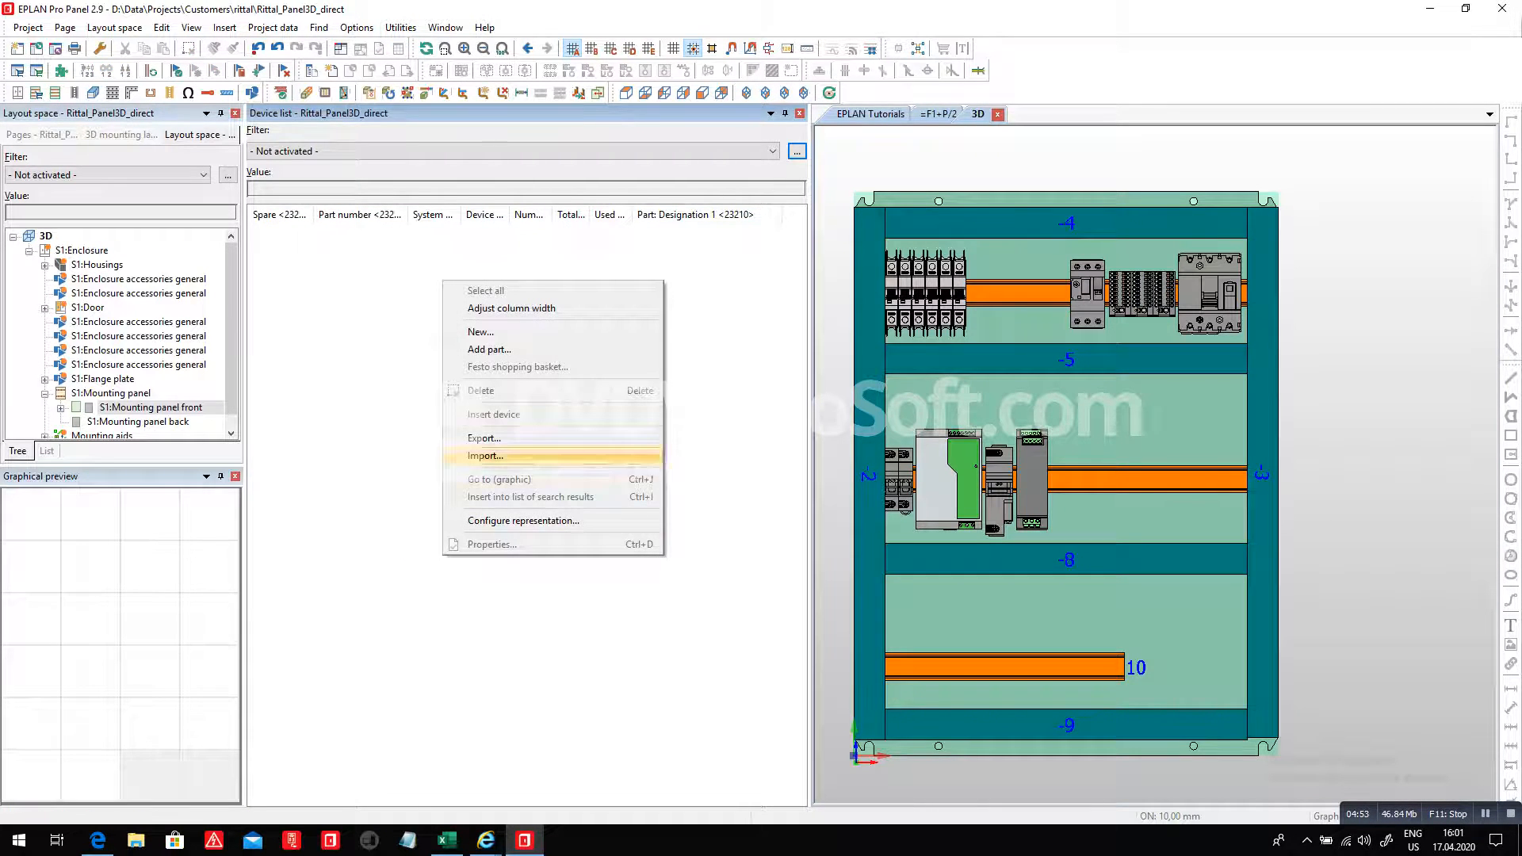
{"action": "left_click", "coordinate": [476, 458]}
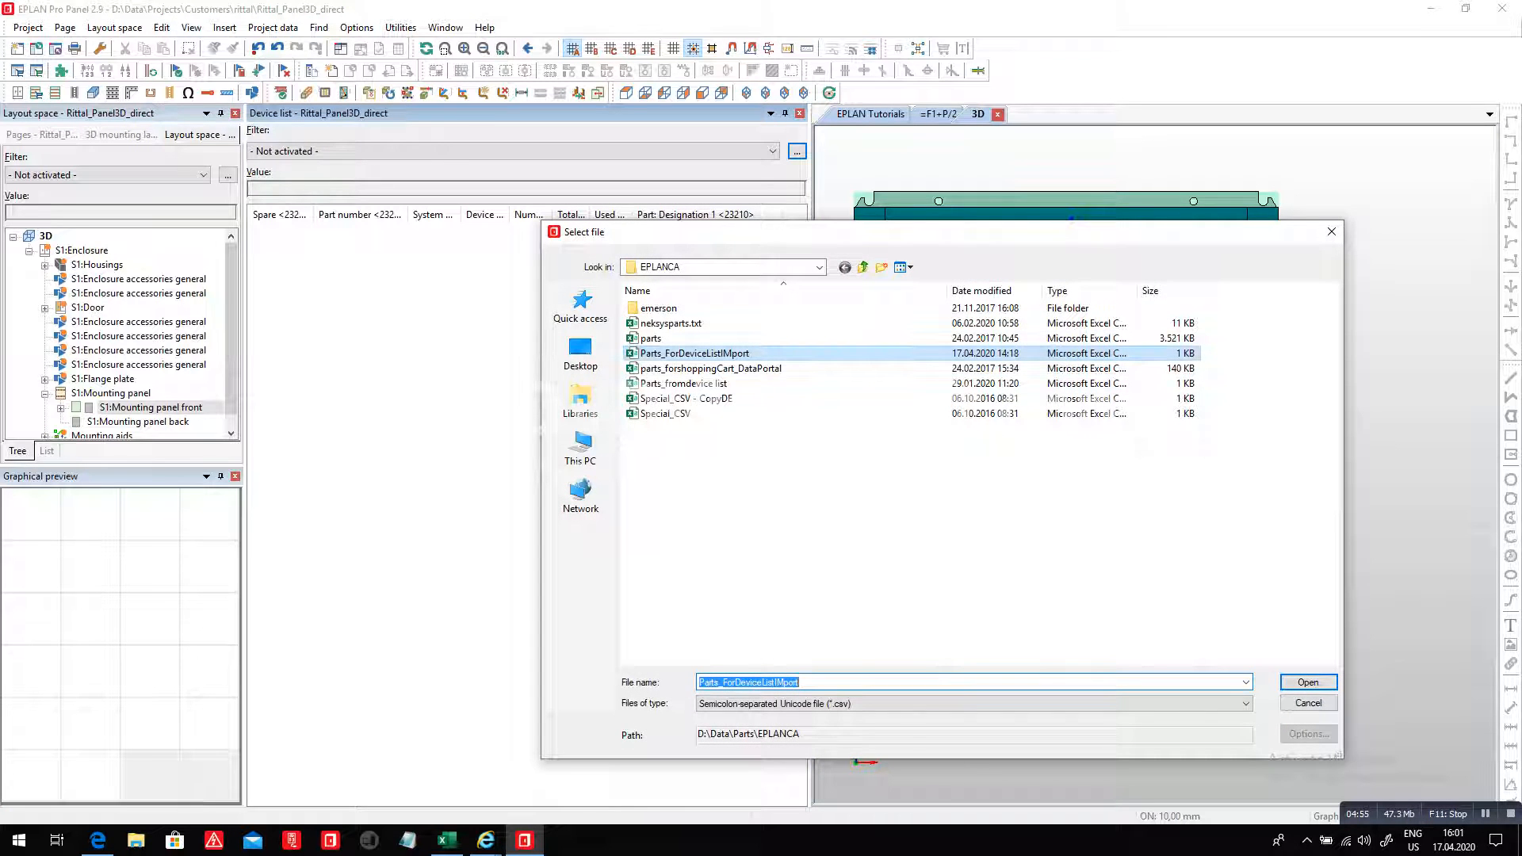
{"action": "double_click", "coordinate": [717, 354]}
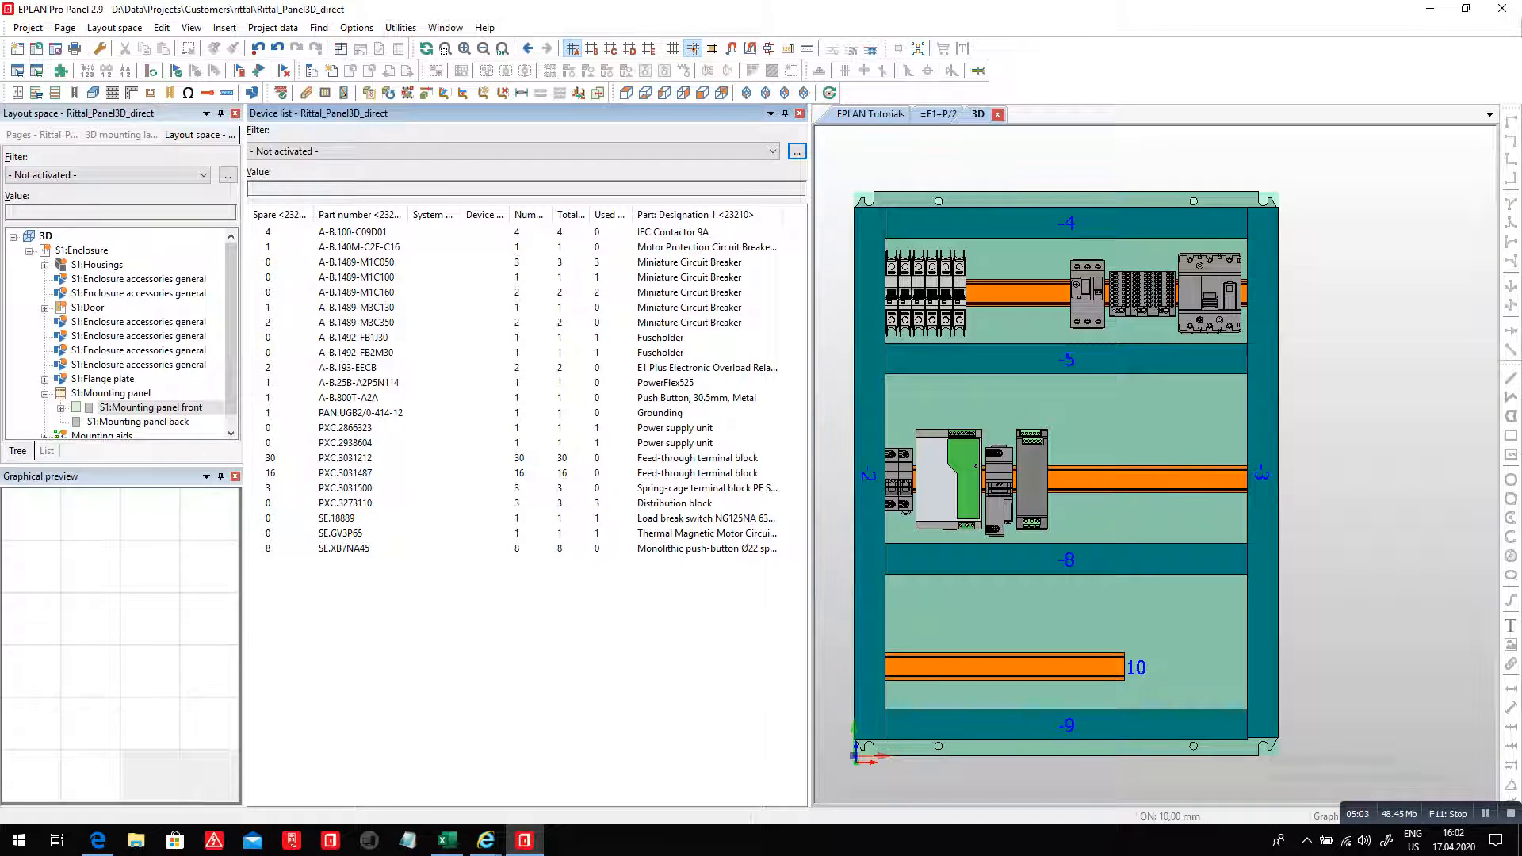
- Place four A-B.100-C09D01 contactors side by side on the middle rail and the A-B.140M-C2E-C16 breaker after the miniature breakers on the top rail
{"action": "left_click", "coordinate": [358, 248]}
{"action": "left_click", "coordinate": [357, 262]}
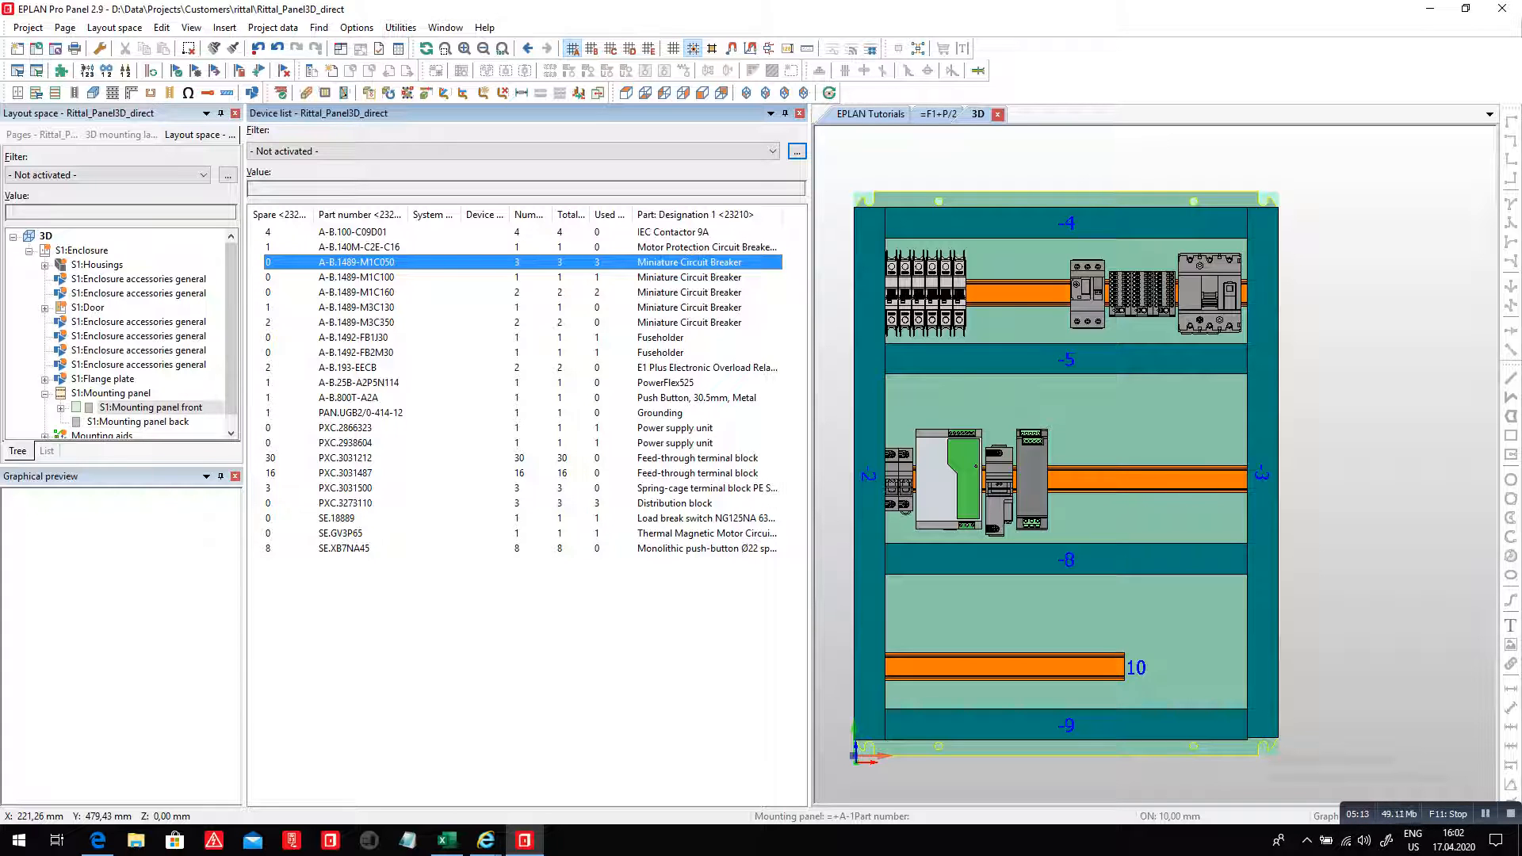
{"action": "left_click", "coordinate": [357, 232]}
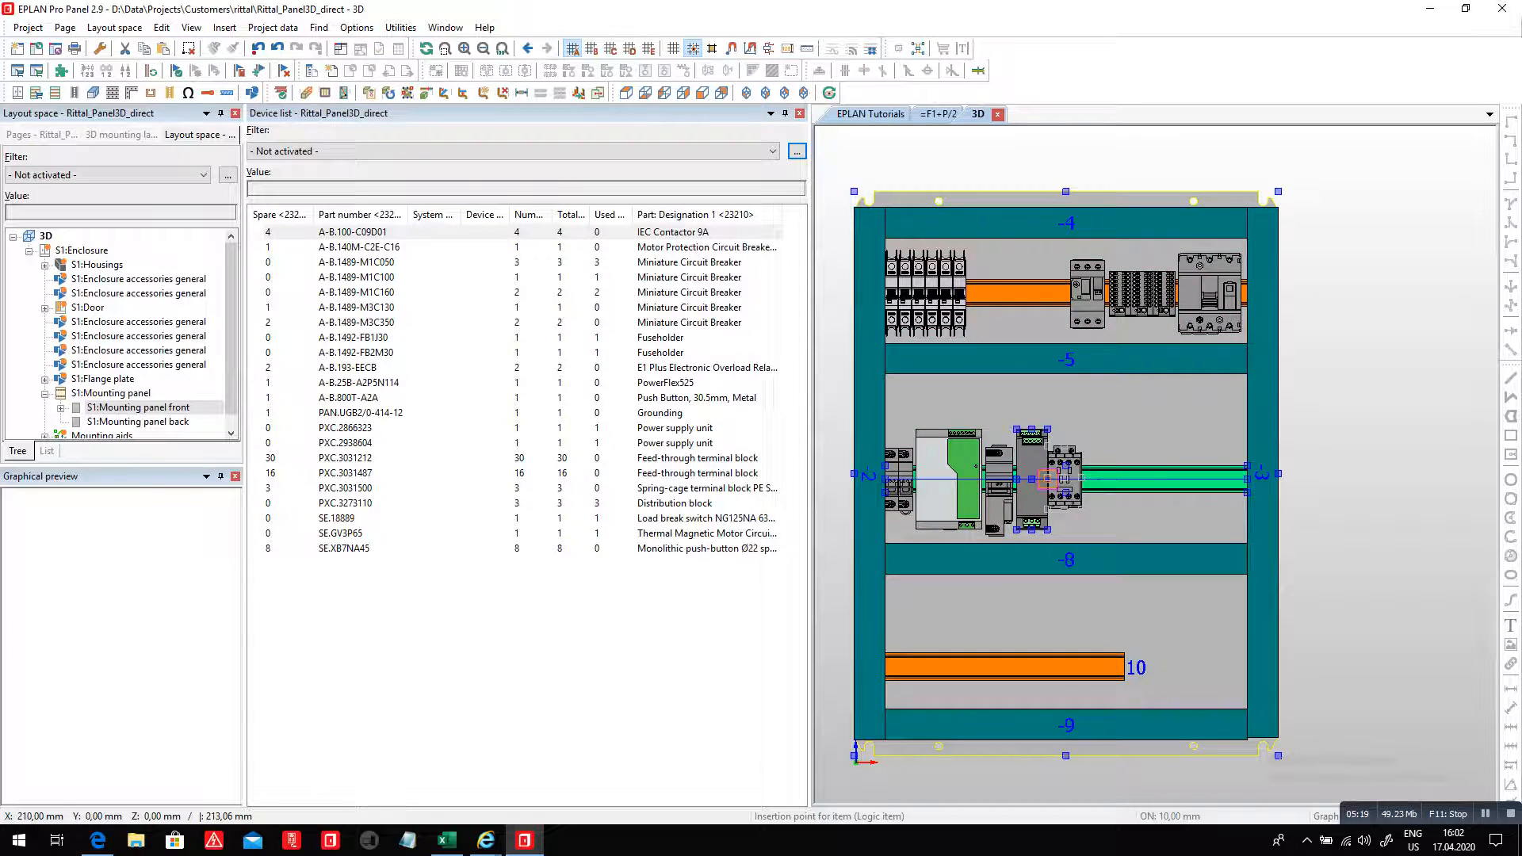
{"action": "left_click", "coordinate": [1049, 478]}
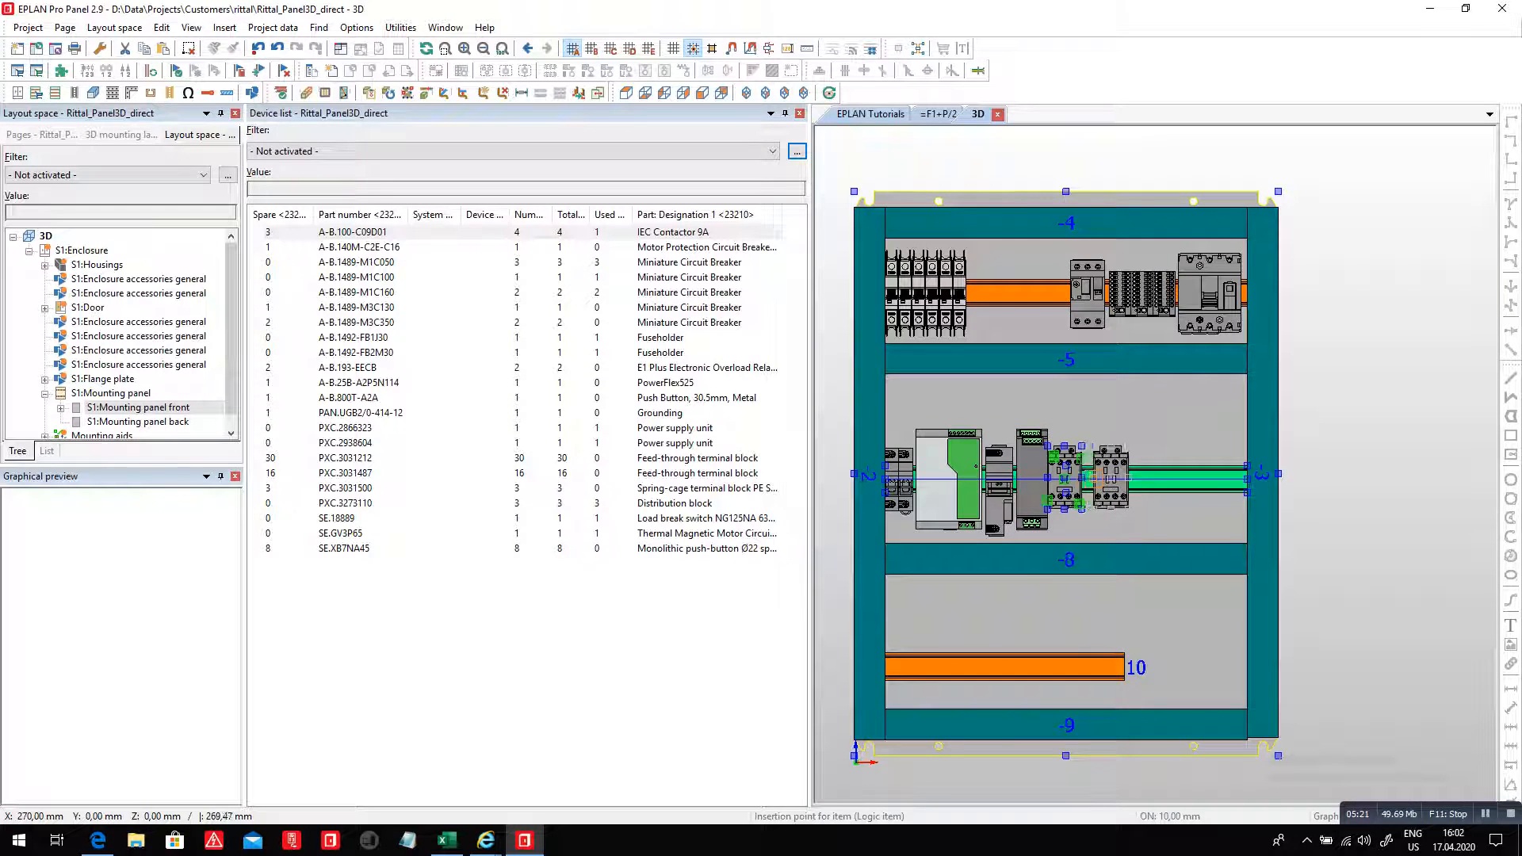
{"action": "left_click", "coordinate": [1083, 479]}
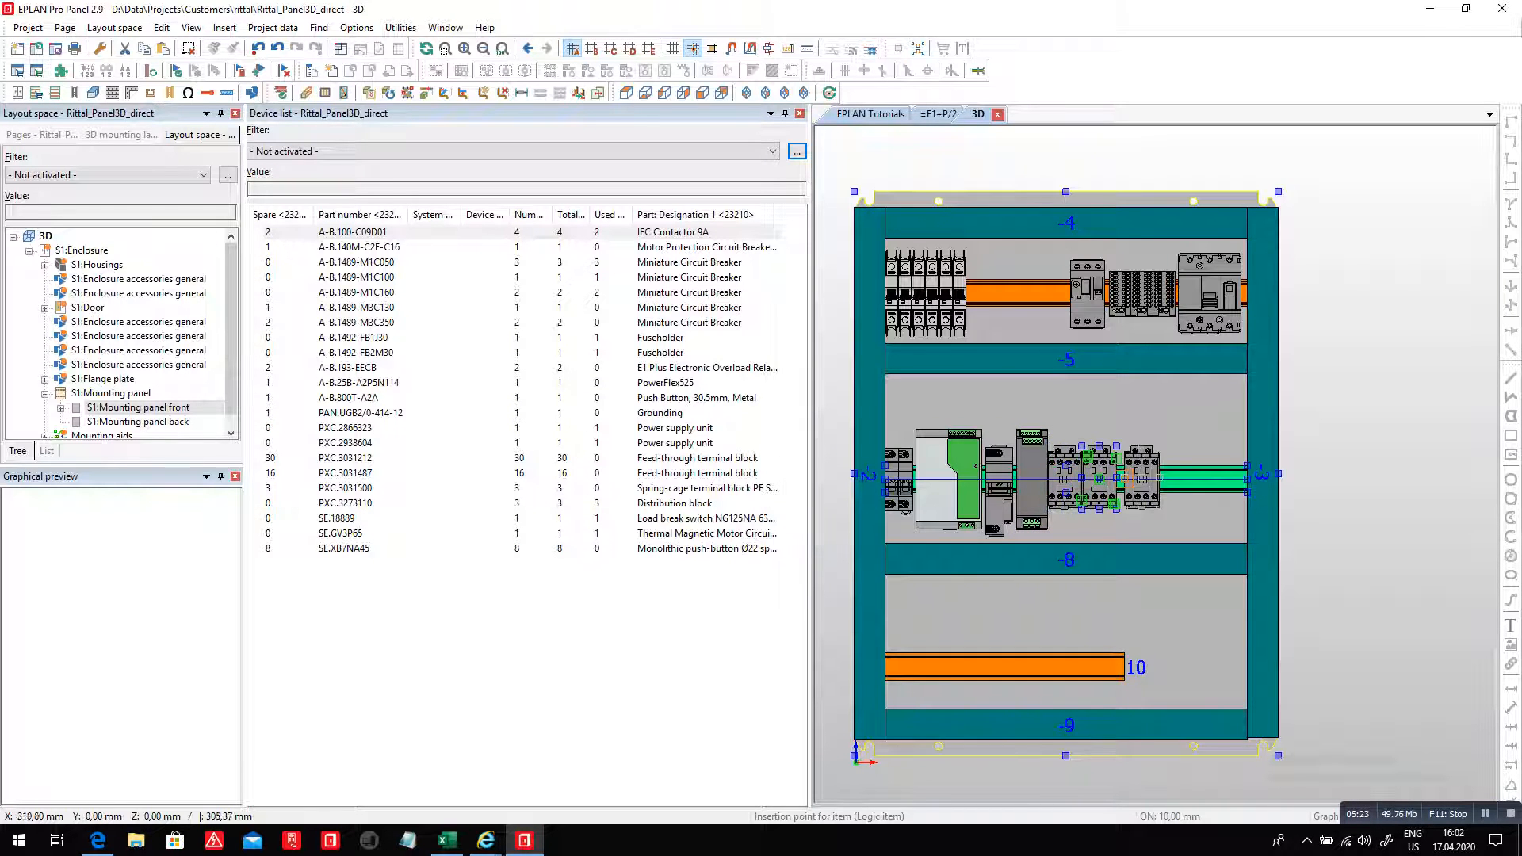
{"action": "left_click", "coordinate": [1117, 479]}
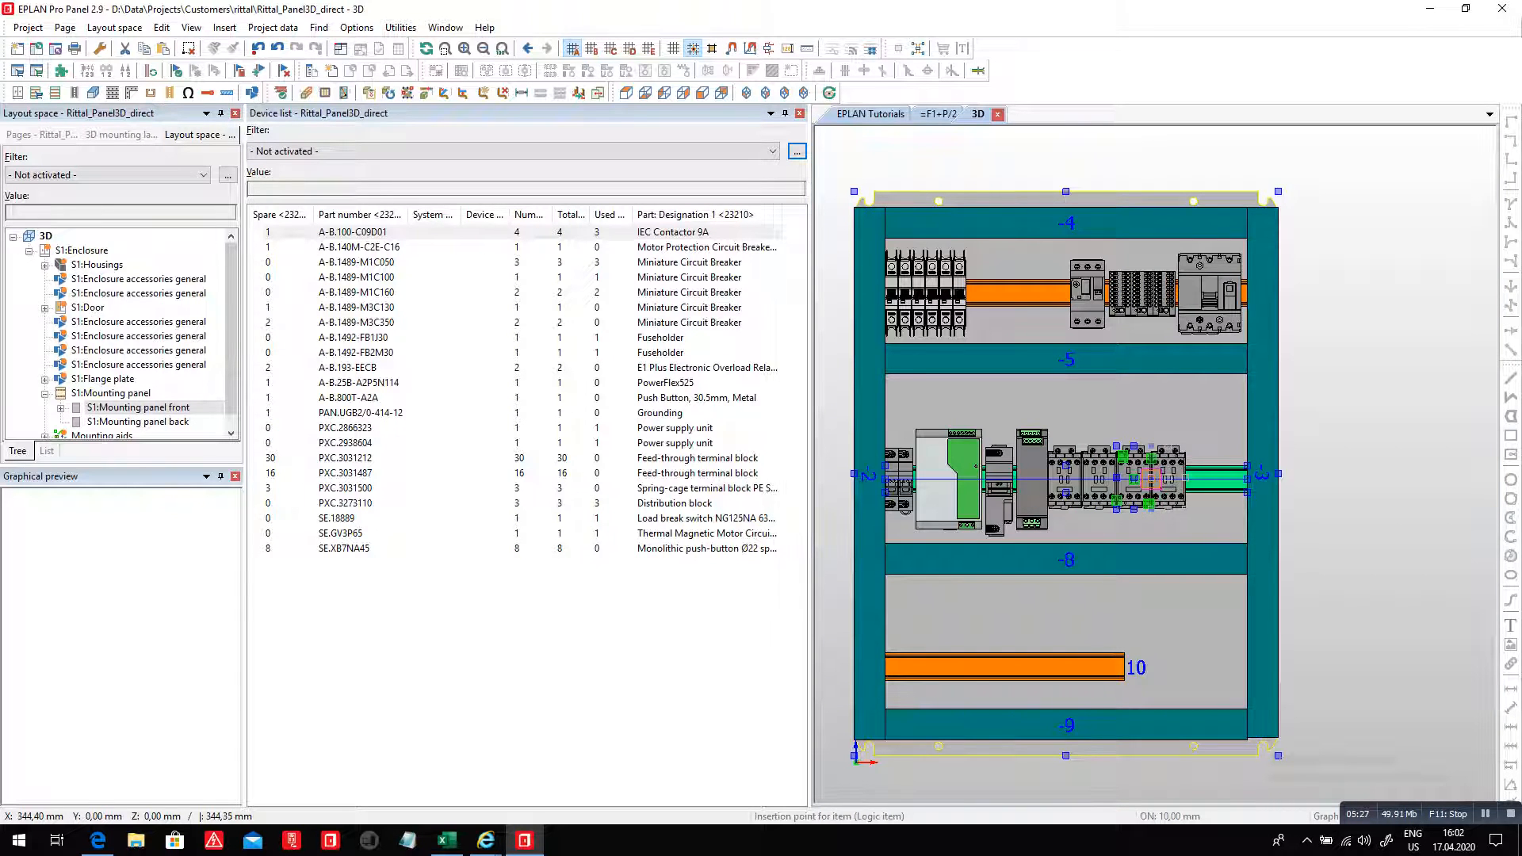
{"action": "left_click", "coordinate": [1152, 479]}
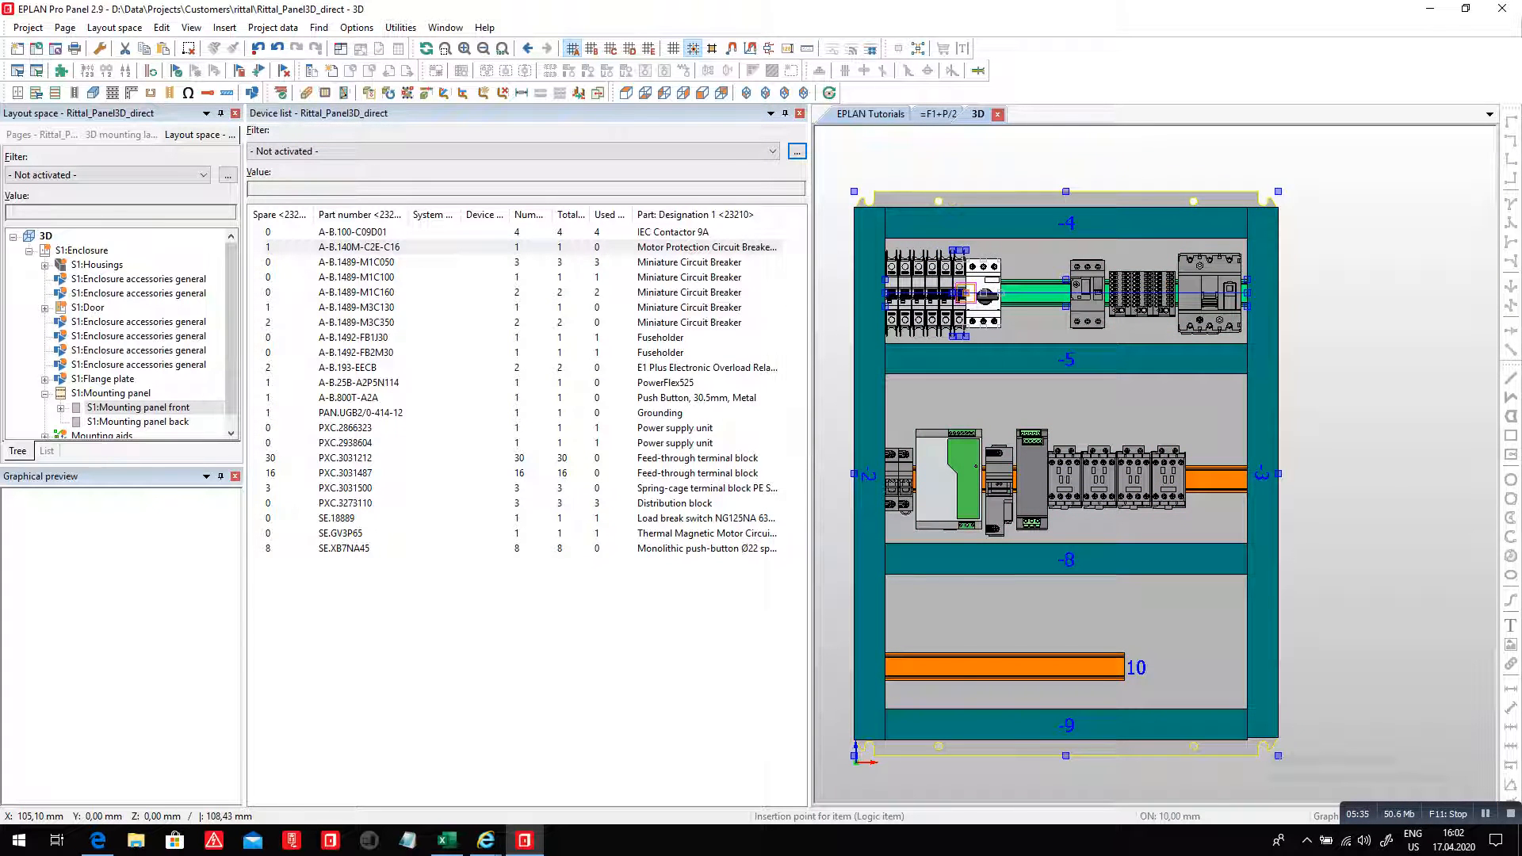
{"action": "left_click", "coordinate": [987, 295]}
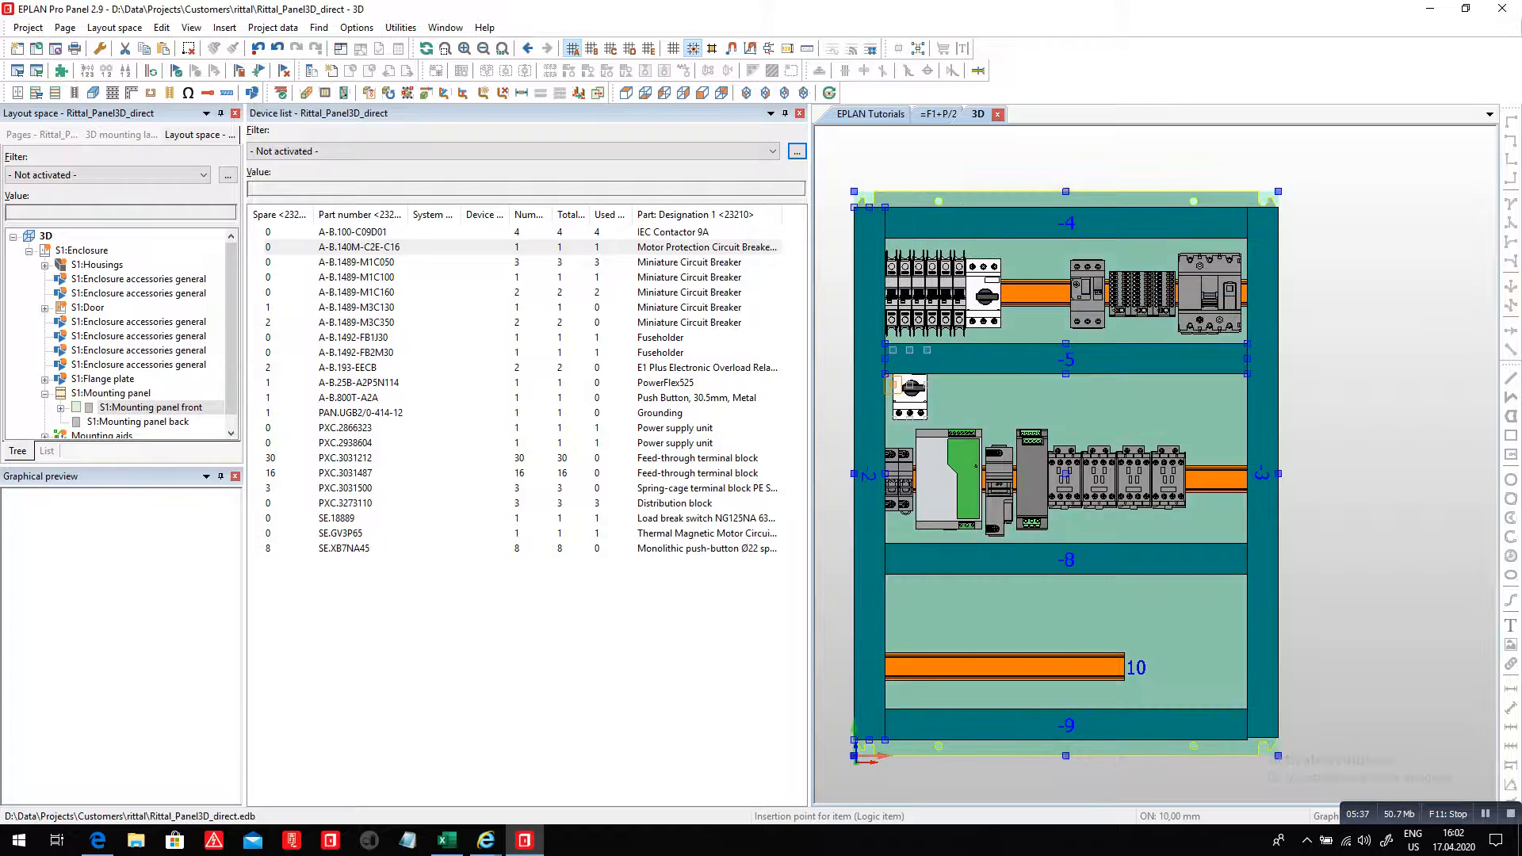
- Place an A-B.193-EECB overload relay on the second contactor of the middle row, using the mounting point OLR
{"action": "left_click", "coordinate": [357, 307]}
{"action": "left_click", "coordinate": [357, 323]}
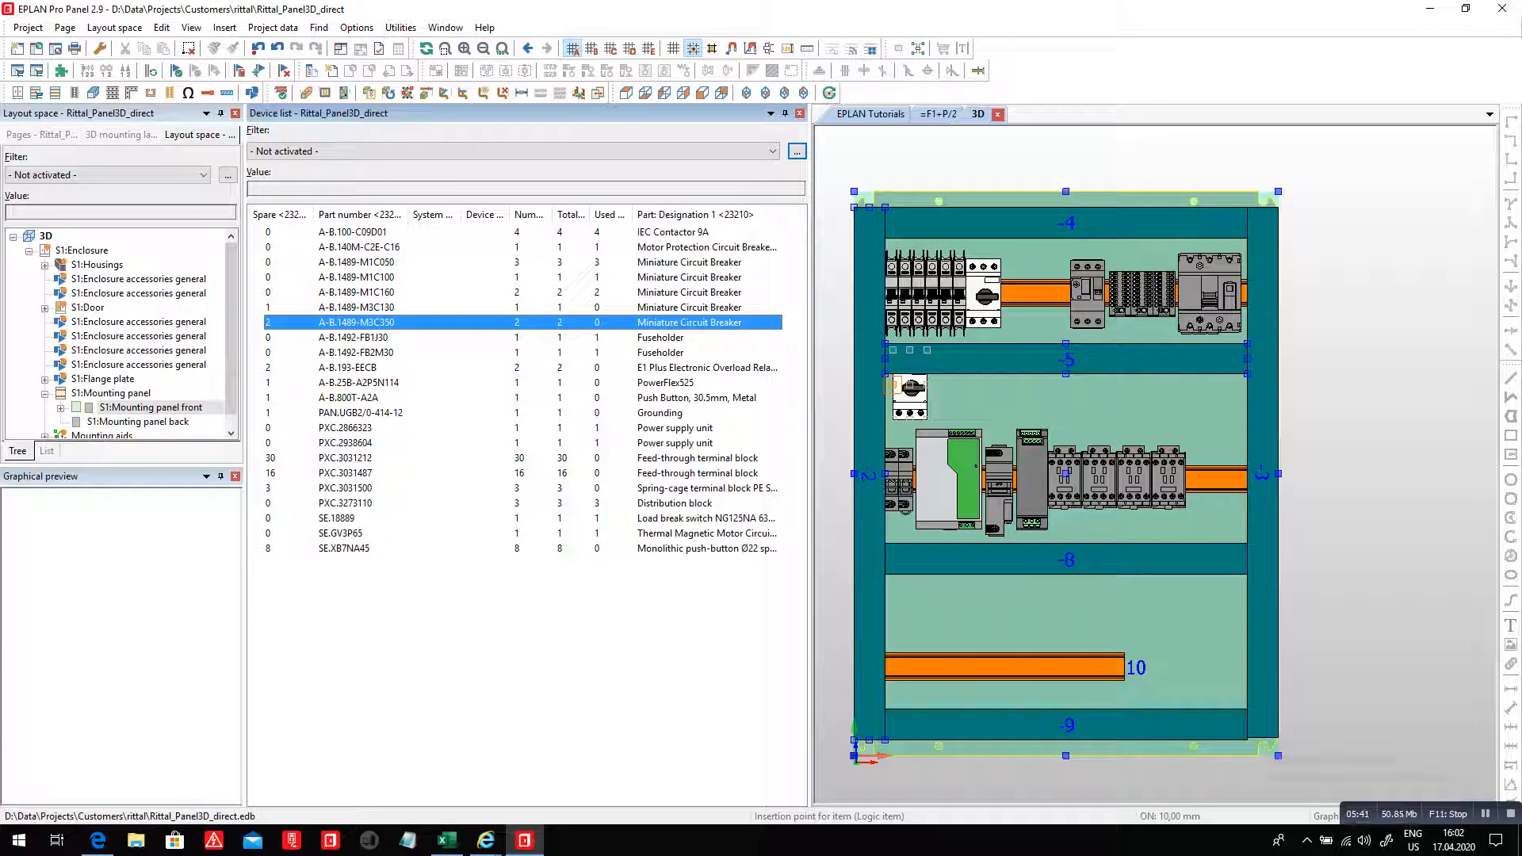
{"action": "left_click", "coordinate": [356, 368]}
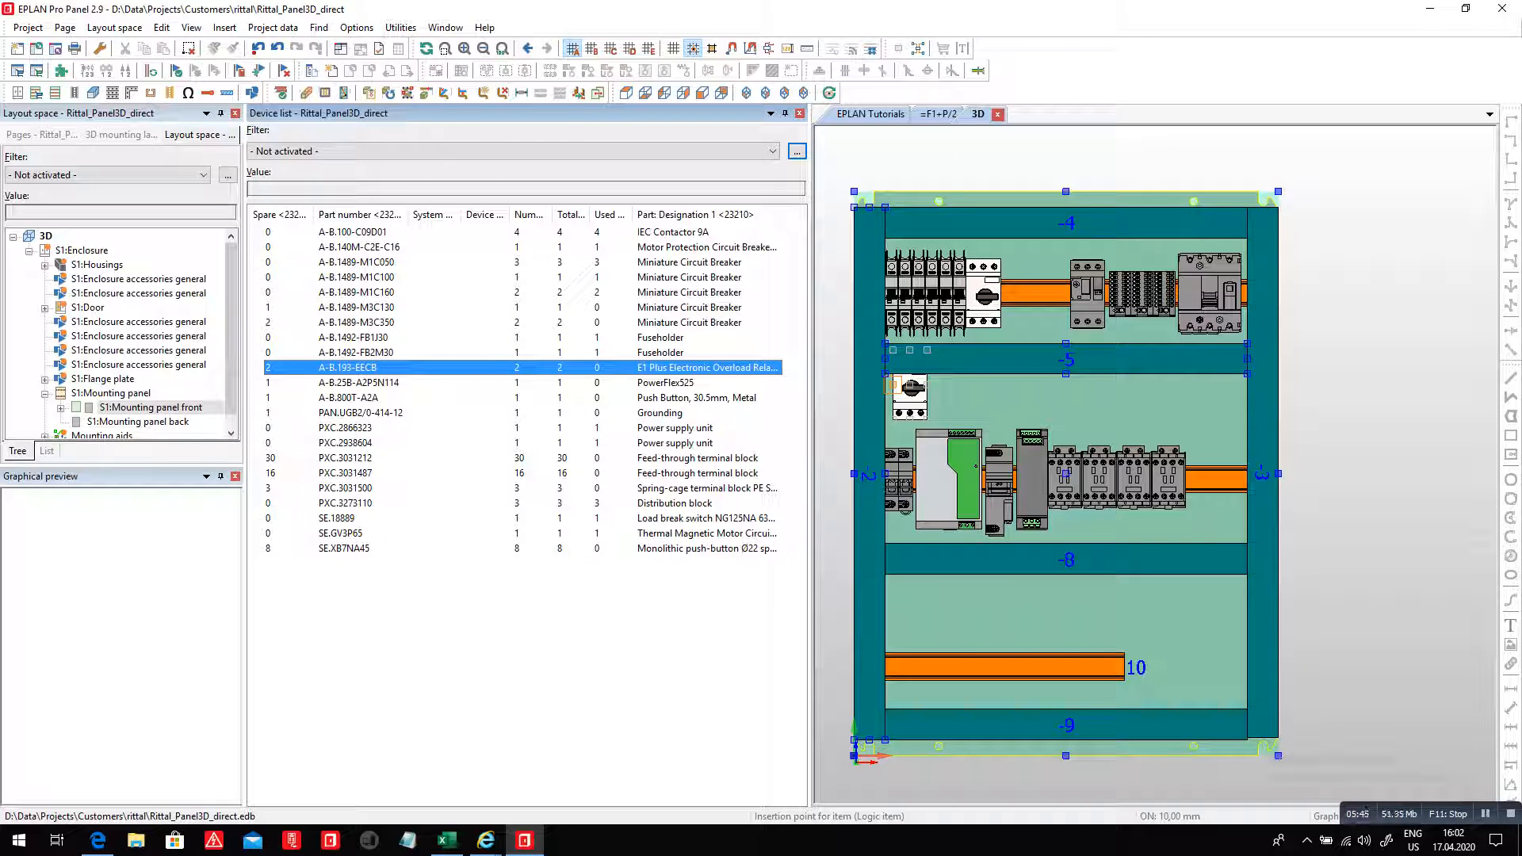
{"action": "left_click_drag", "start_coordinate": [357, 368], "coordinate": [951, 412]}
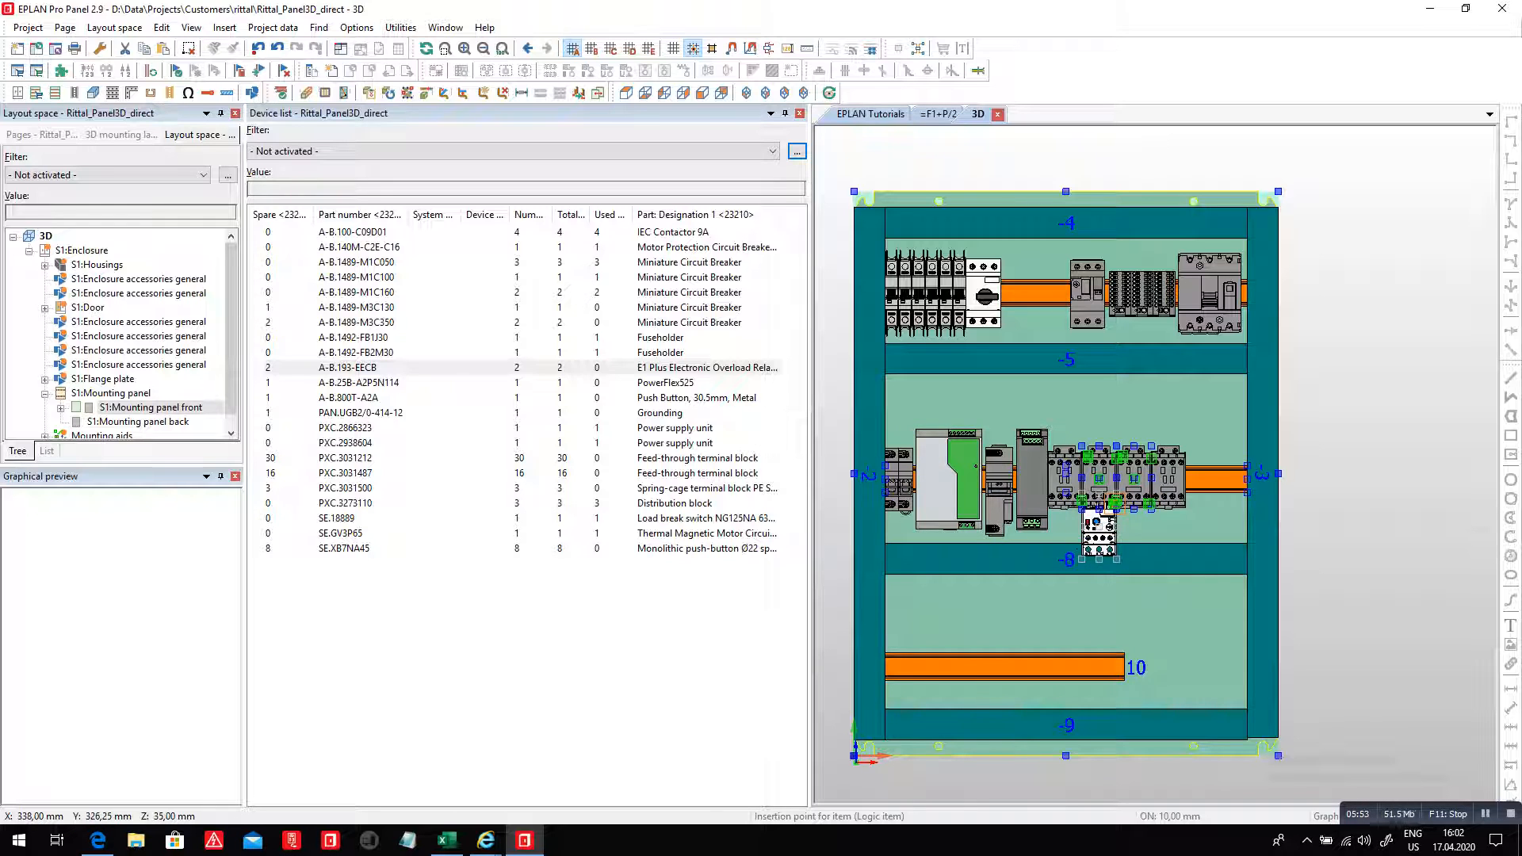
{"action": "left_click", "coordinate": [1114, 507]}
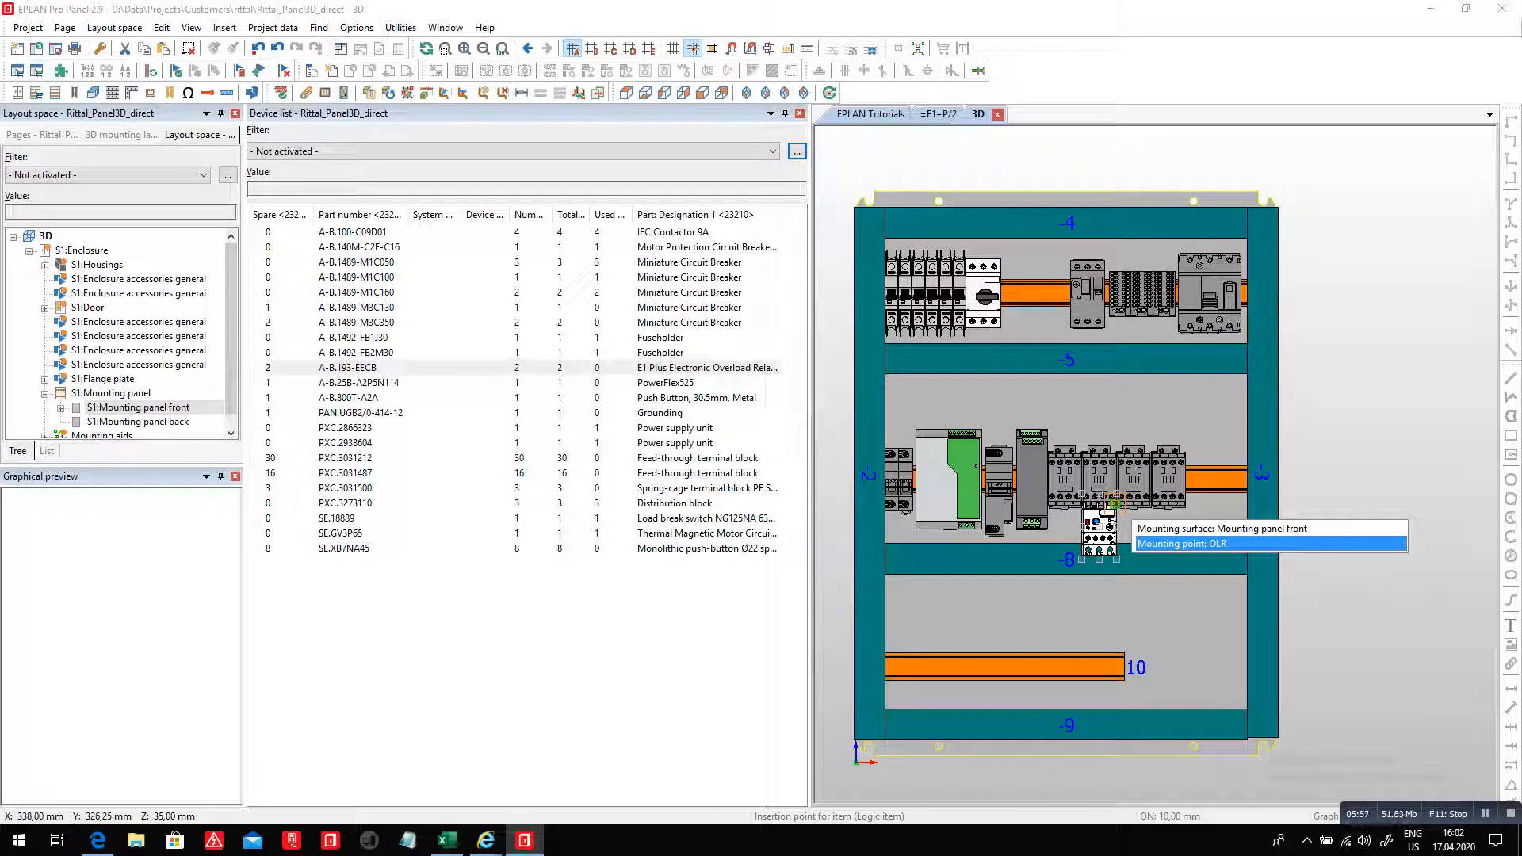
{"action": "key", "text": "Return"}
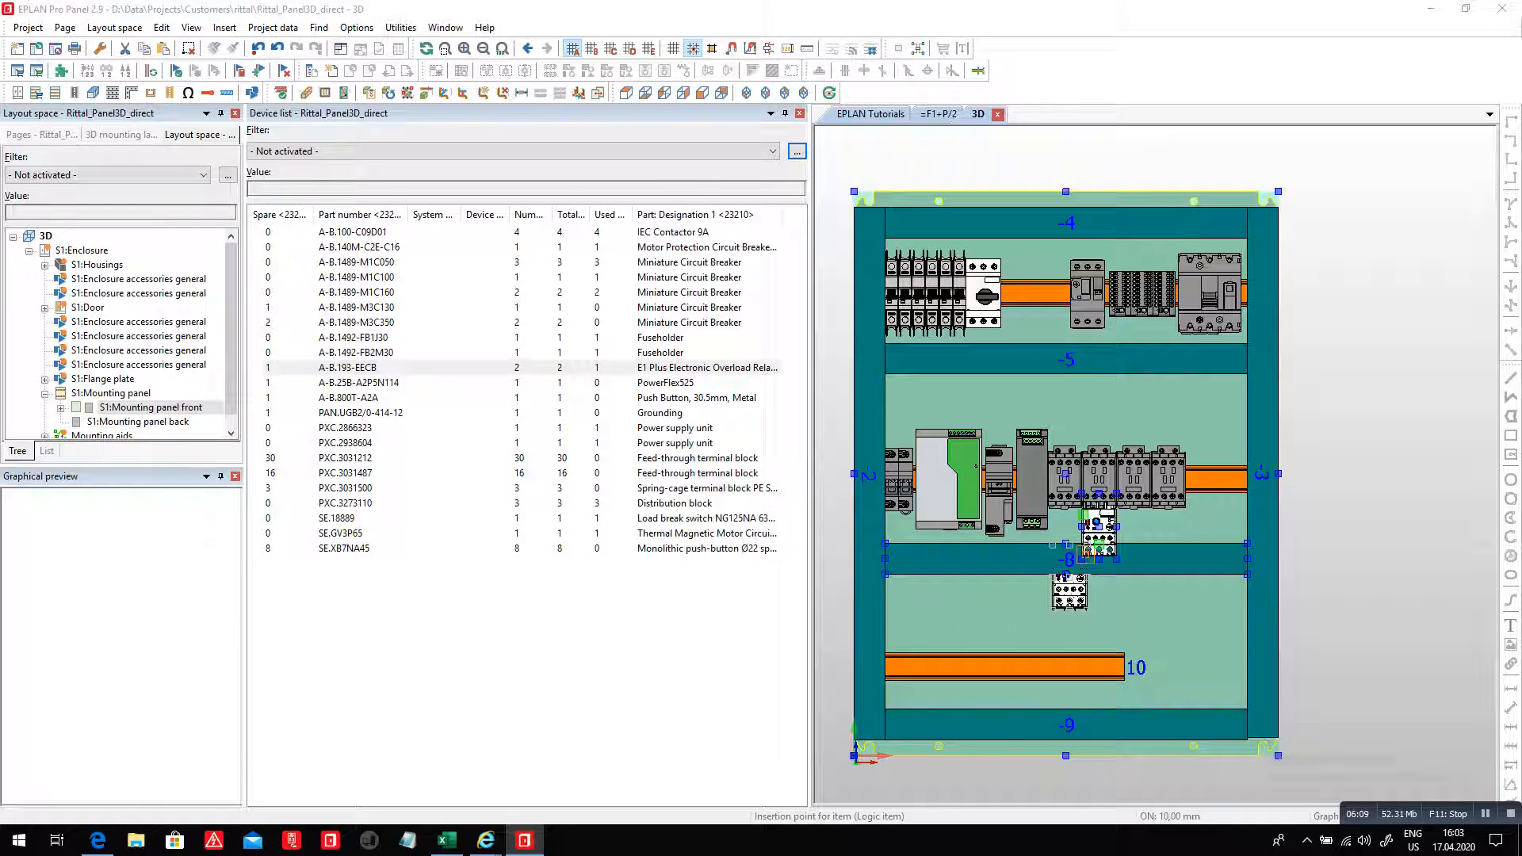
- Enable the collision check and try to place the second A-B.193-EECB overload relay below the third contactor
{"action": "left_click", "coordinate": [357, 27]}
{"action": "left_click", "coordinate": [391, 298]}
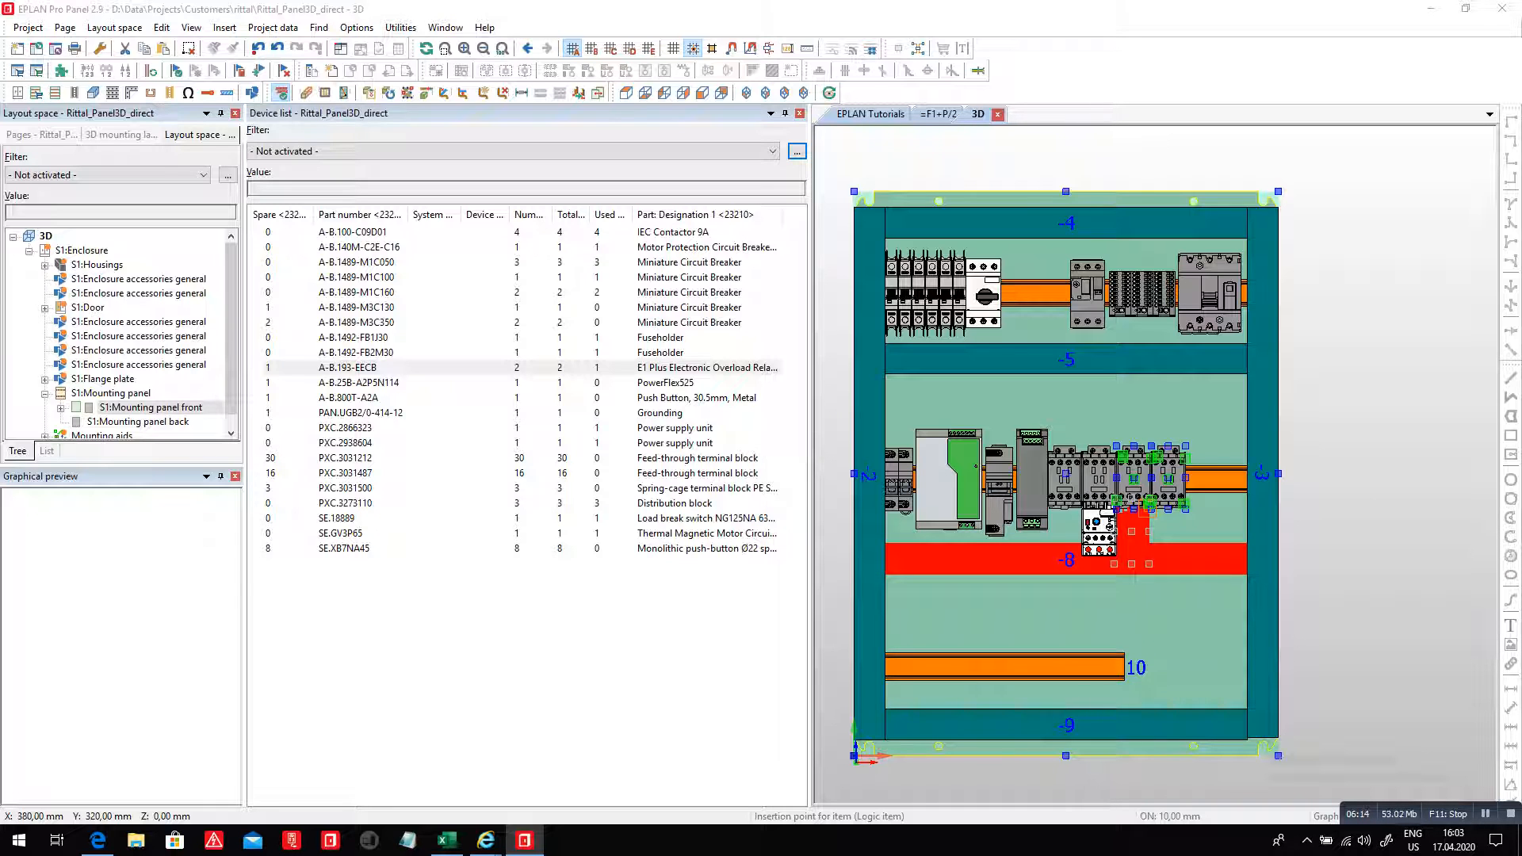
{"action": "left_click", "coordinate": [1098, 507]}
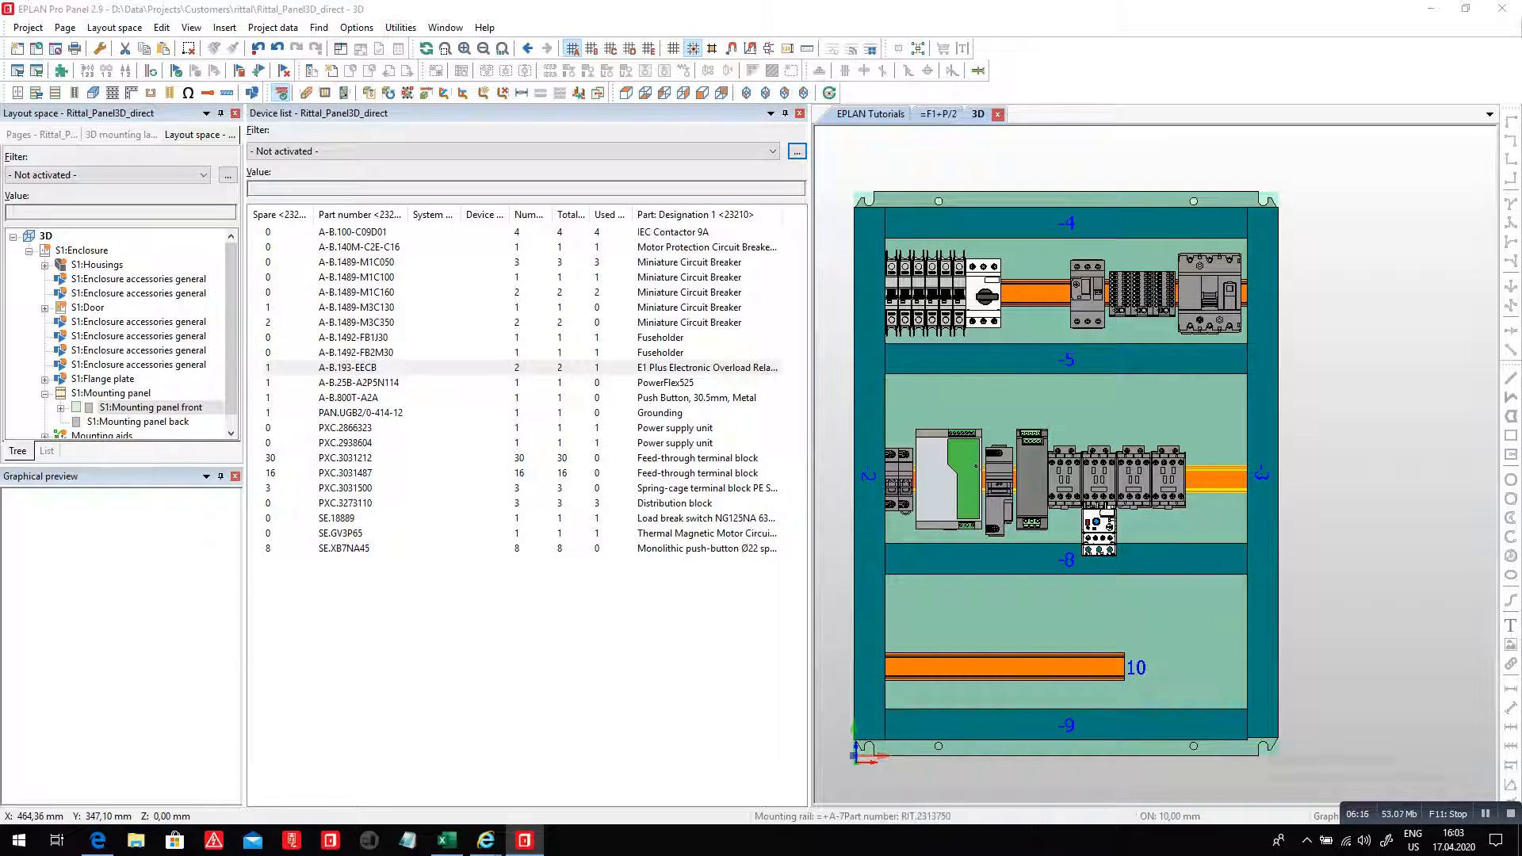
- Move the middle mounting rail with its components straight up to about Y 408 mm, toggling the collision check and accepting the collision
{"action": "key", "text": "v"}
{"action": "left_click", "coordinate": [1213, 487]}
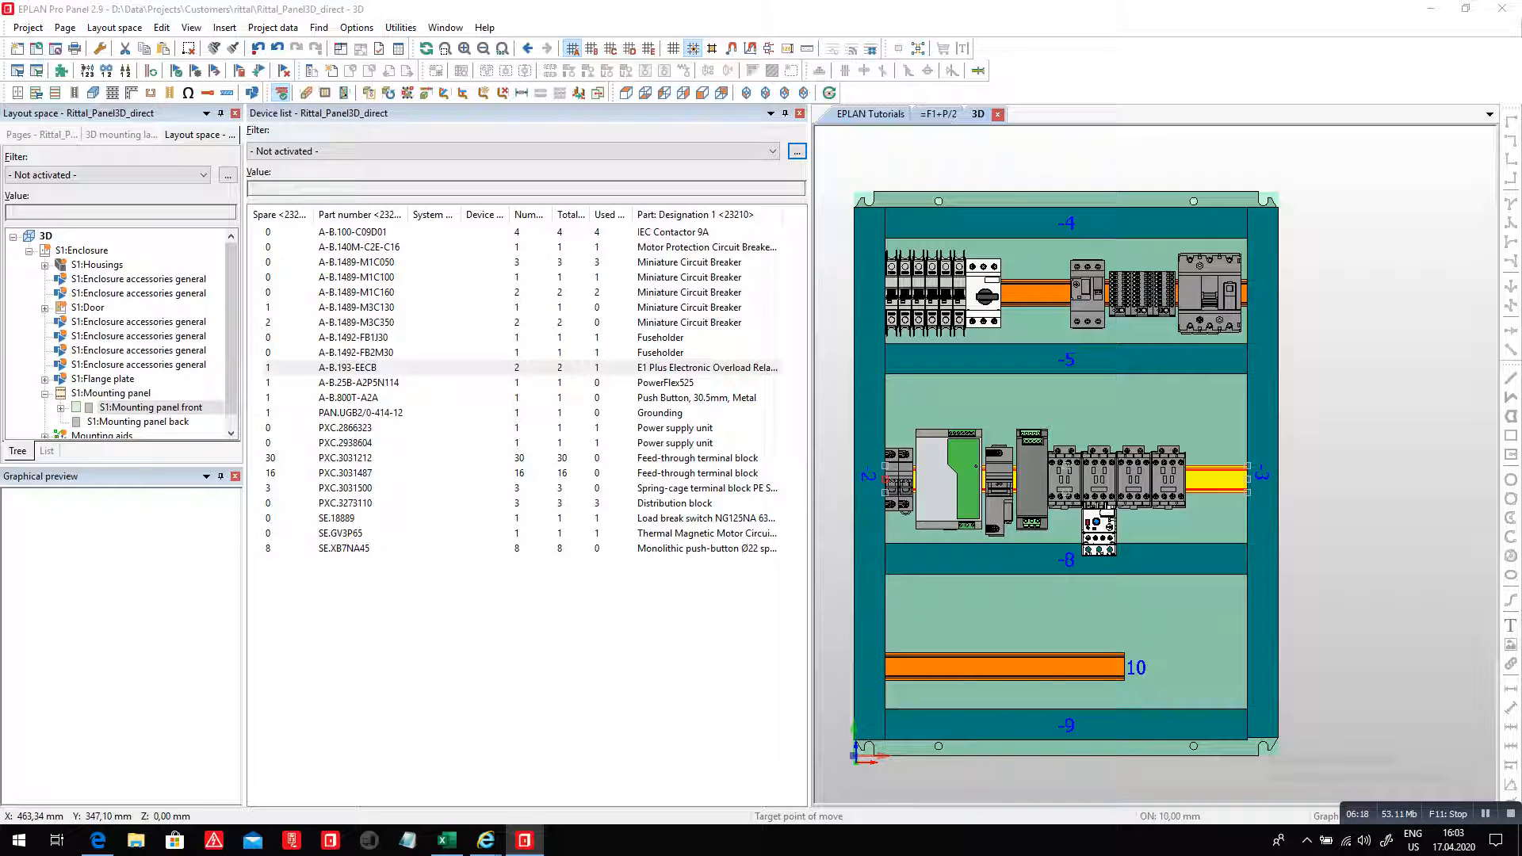
{"action": "left_click", "coordinate": [886, 466]}
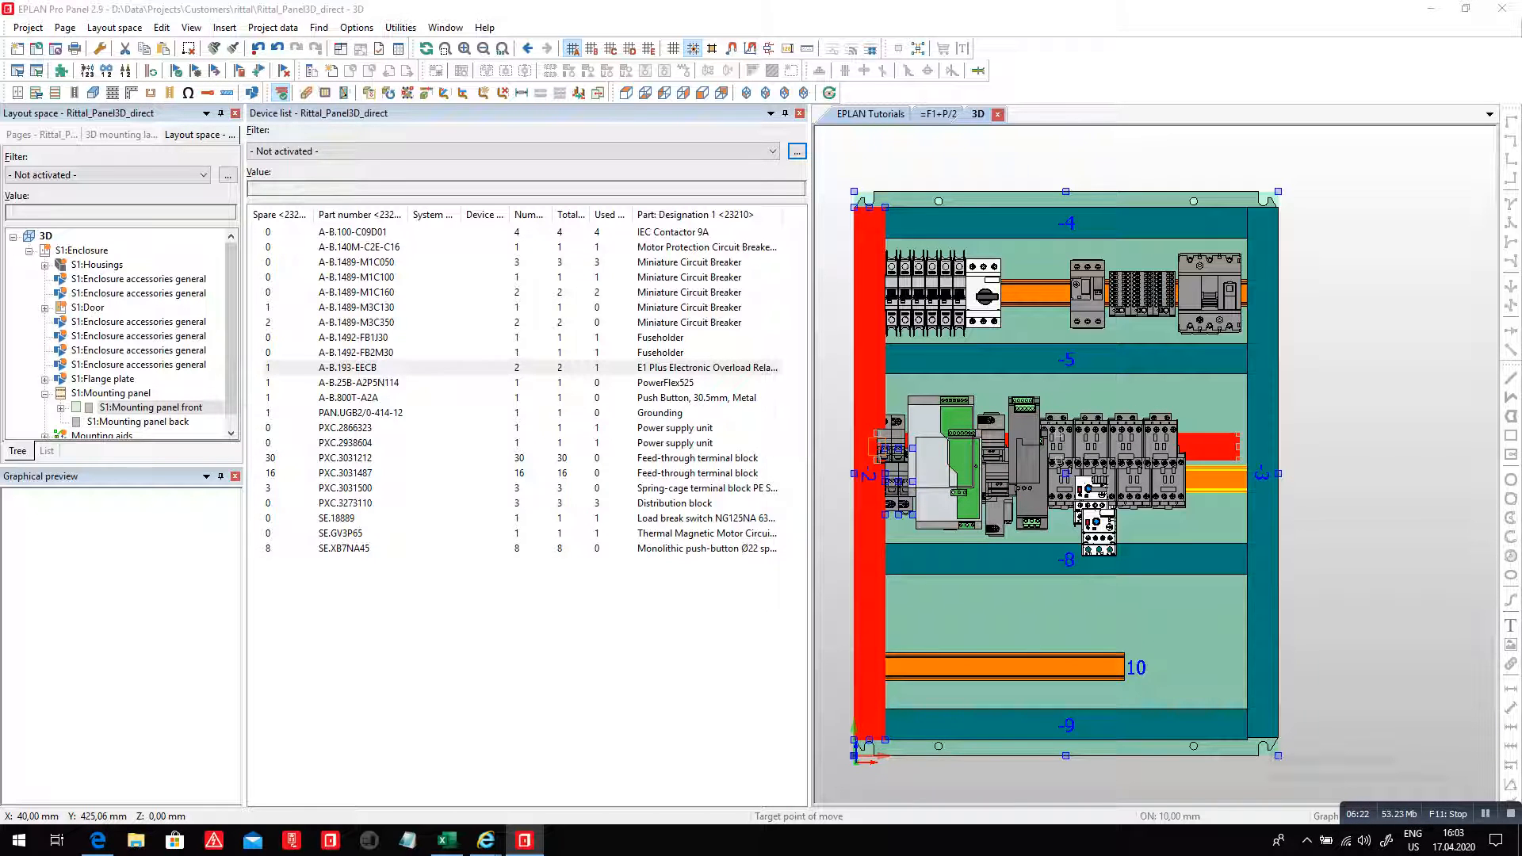
{"action": "left_click", "coordinate": [357, 27]}
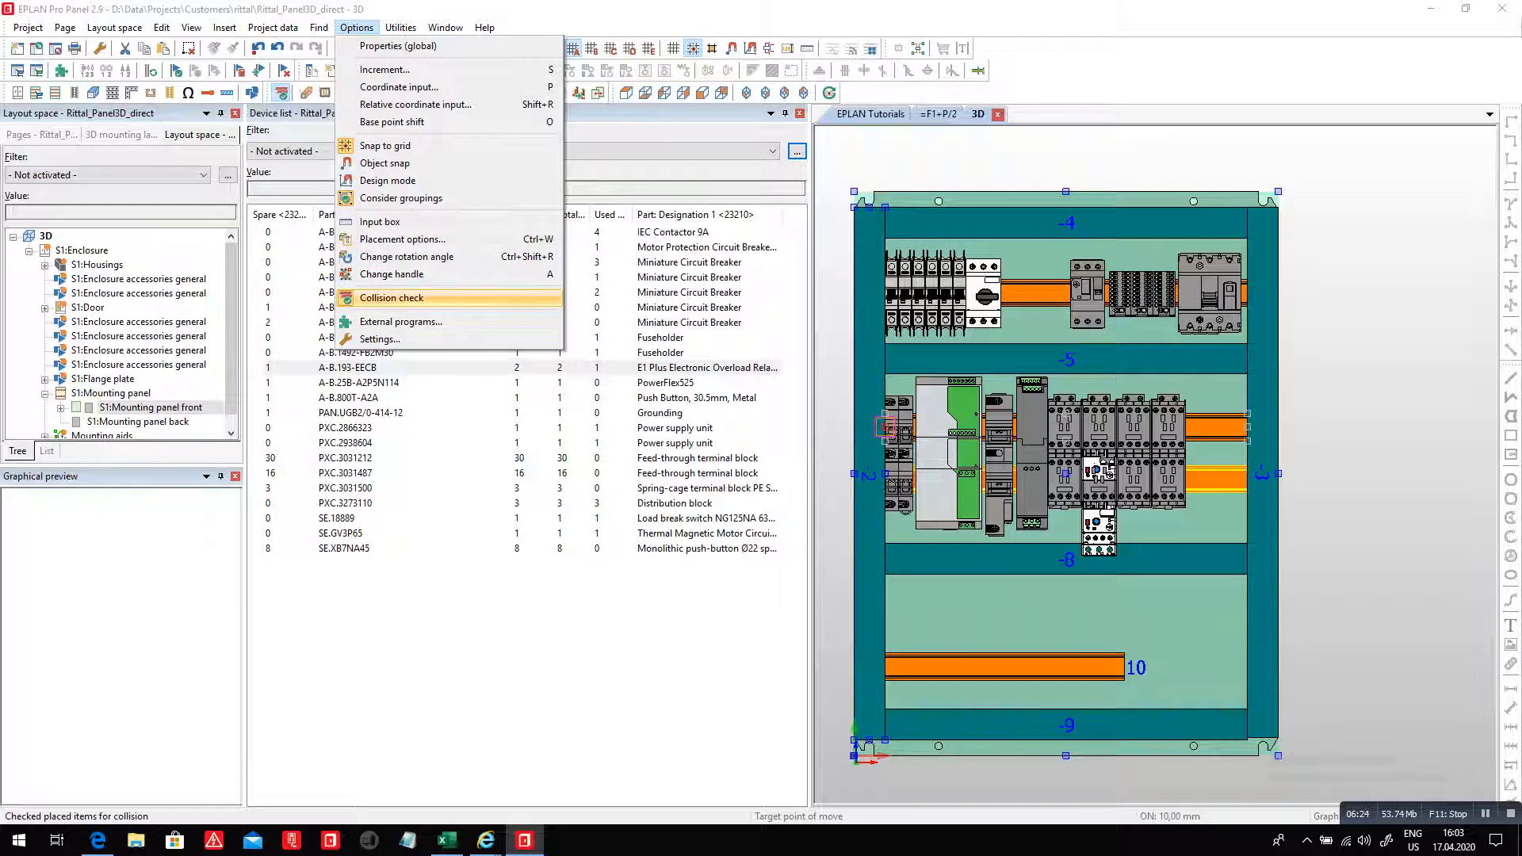
{"action": "left_click", "coordinate": [391, 298]}
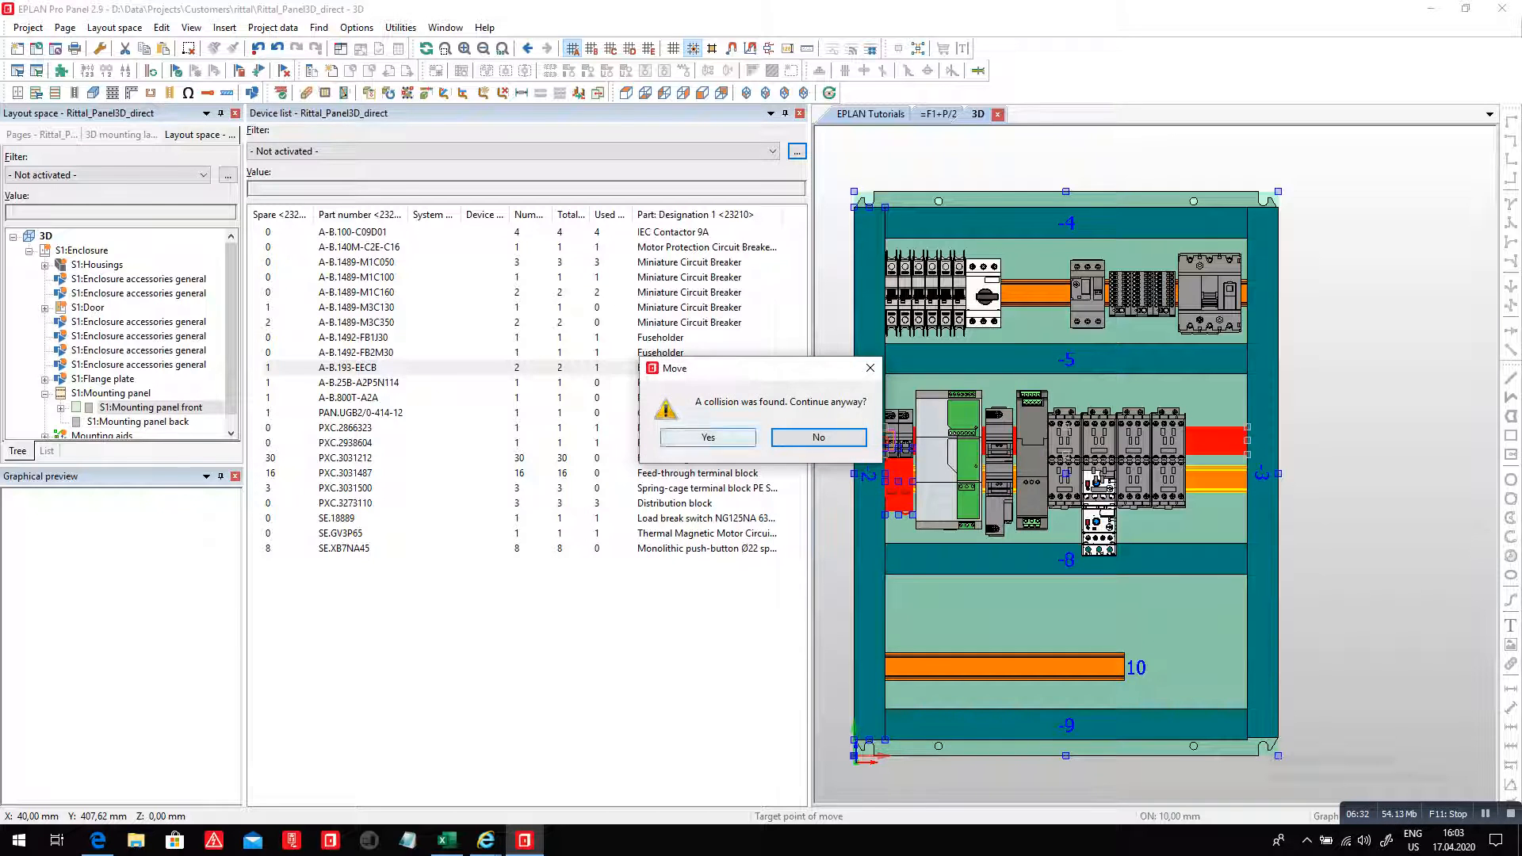
{"action": "left_click", "coordinate": [708, 436]}
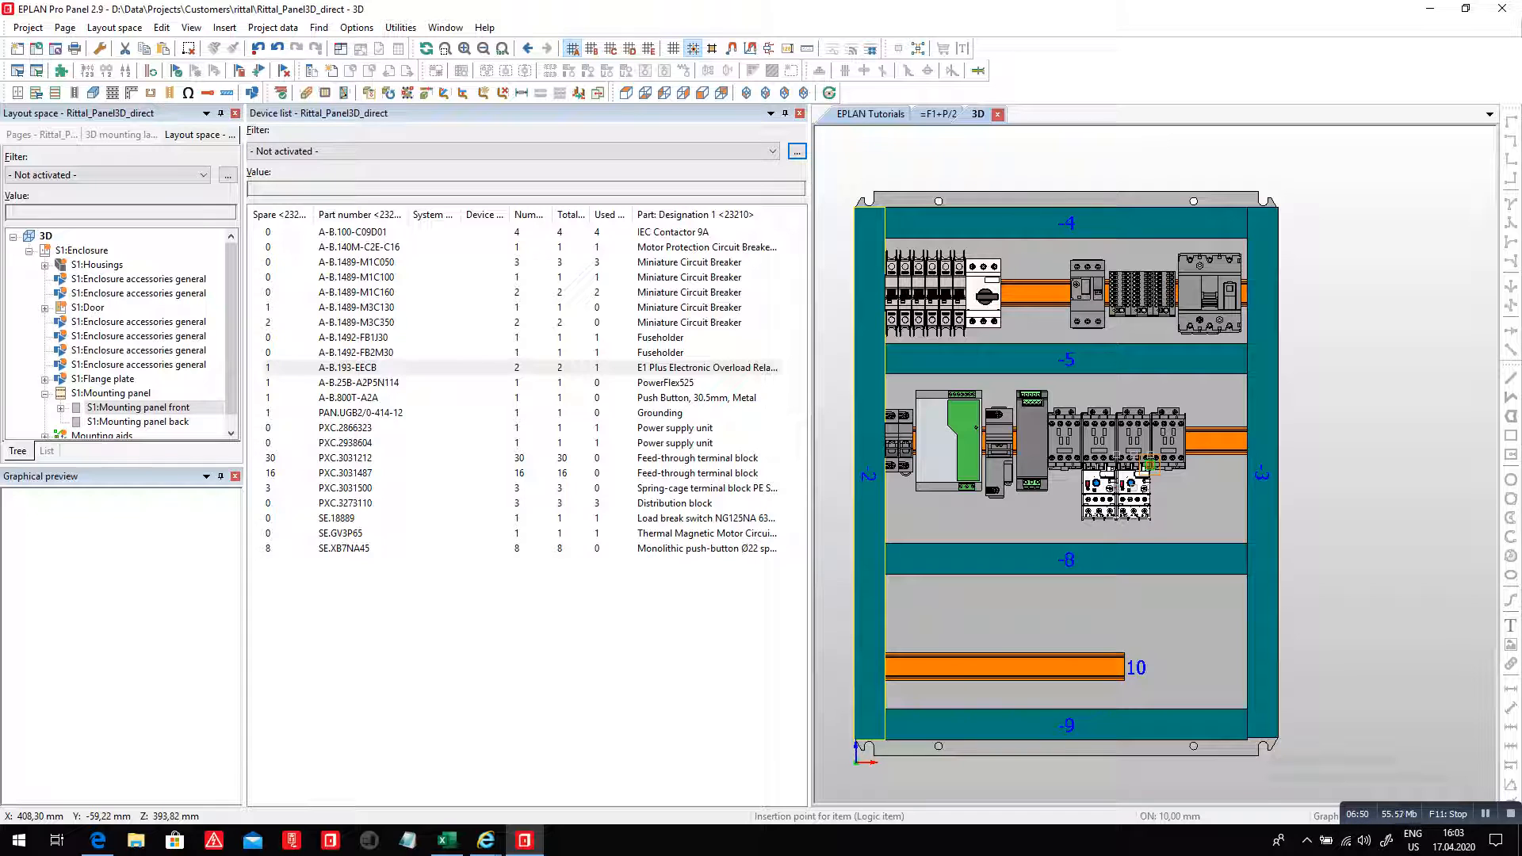
- Place the second A-B.193-EECB overload relay on the third contactor and the A-B.25B-A2P5N114 PowerFlex525 drive beside the fourth contactor
{"action": "left_click", "coordinate": [1150, 464]}
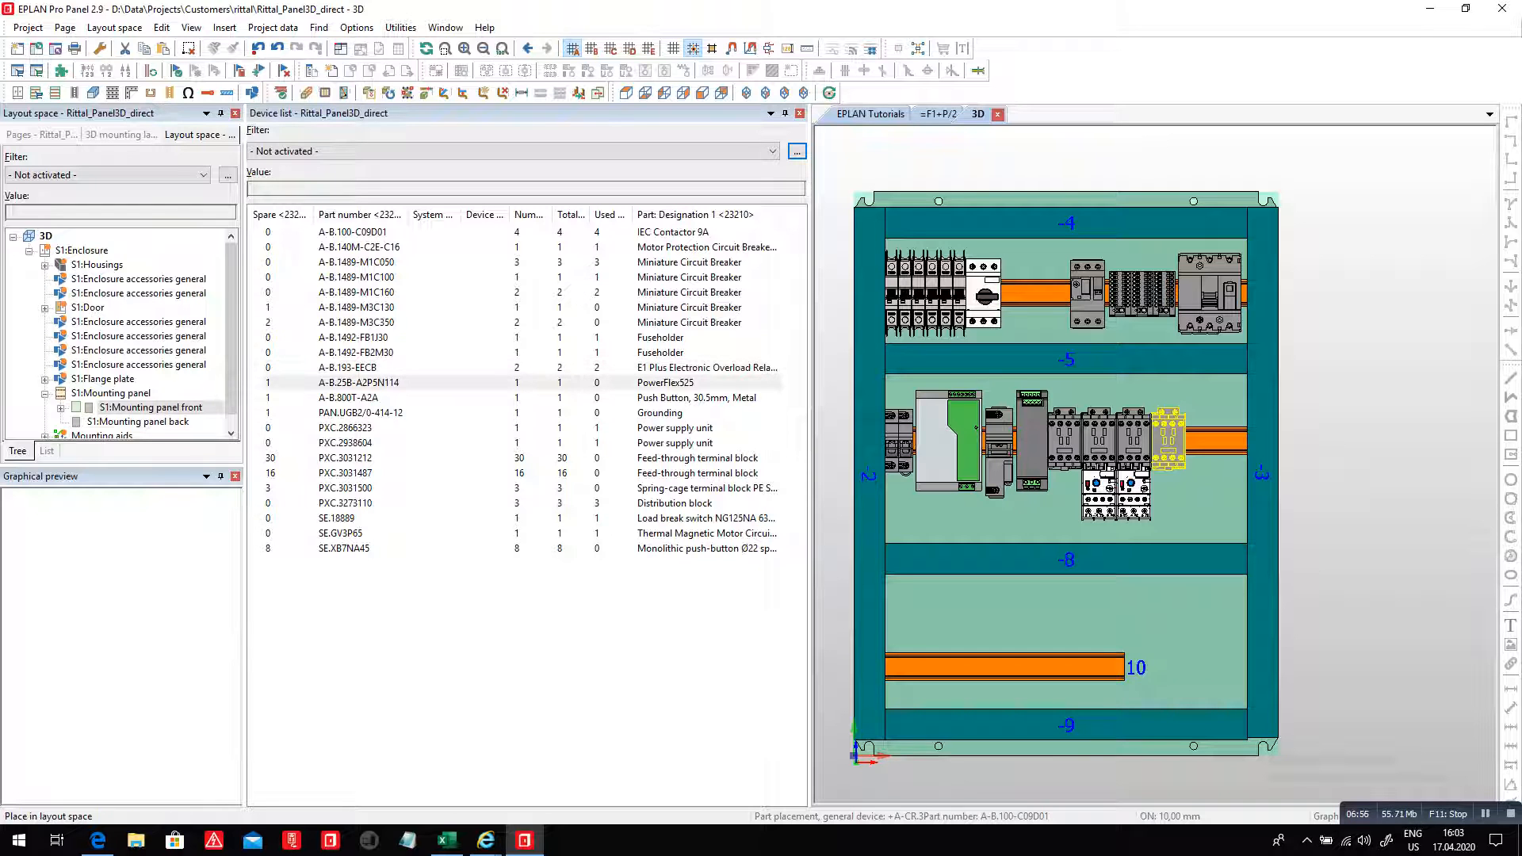
{"action": "left_click_drag", "start_coordinate": [358, 383], "coordinate": [1225, 468]}
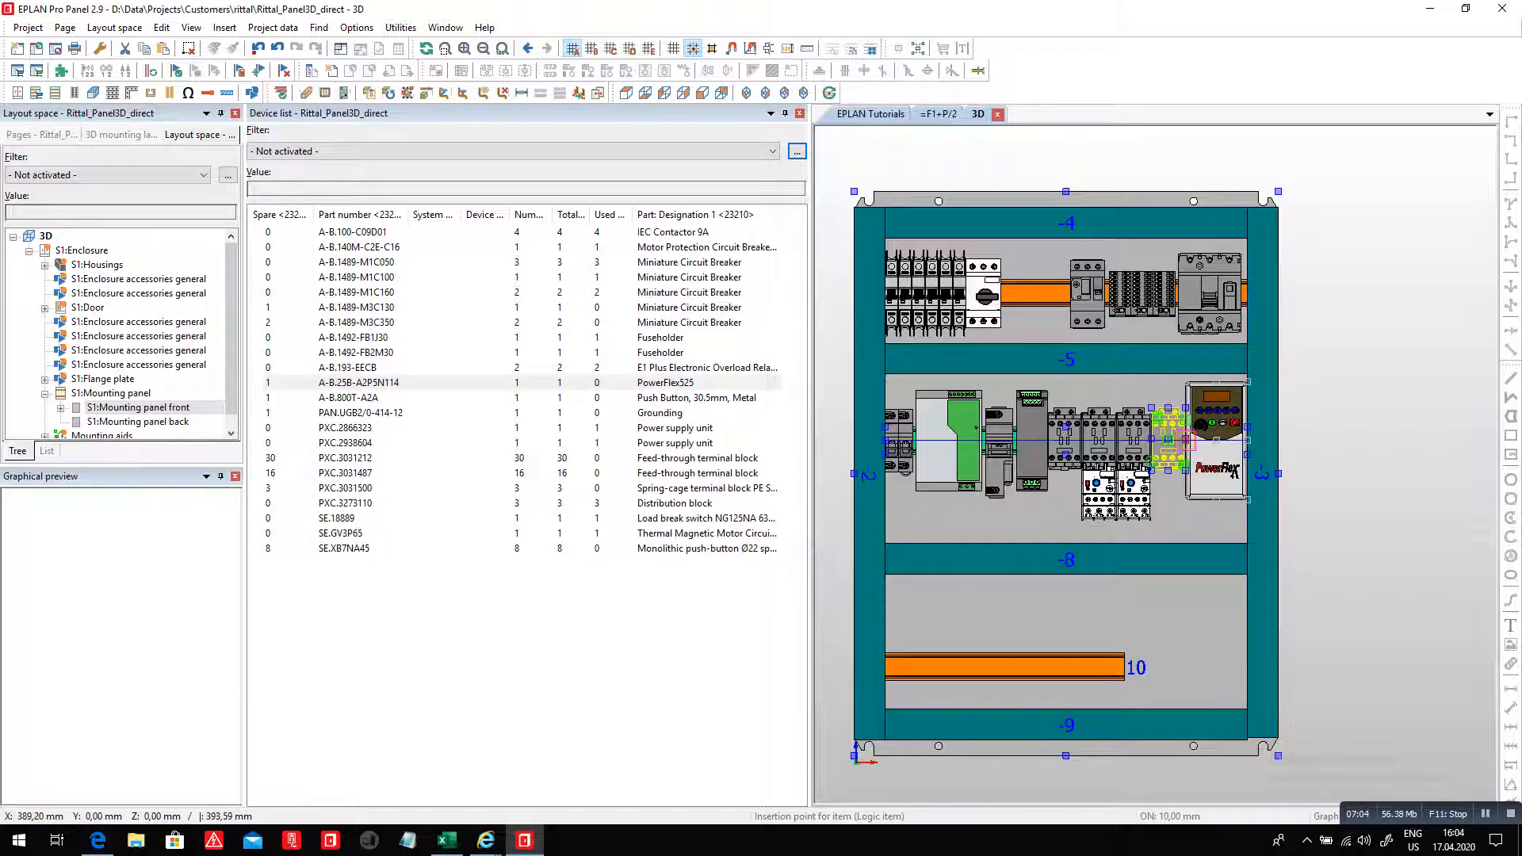
{"action": "left_click", "coordinate": [1186, 438]}
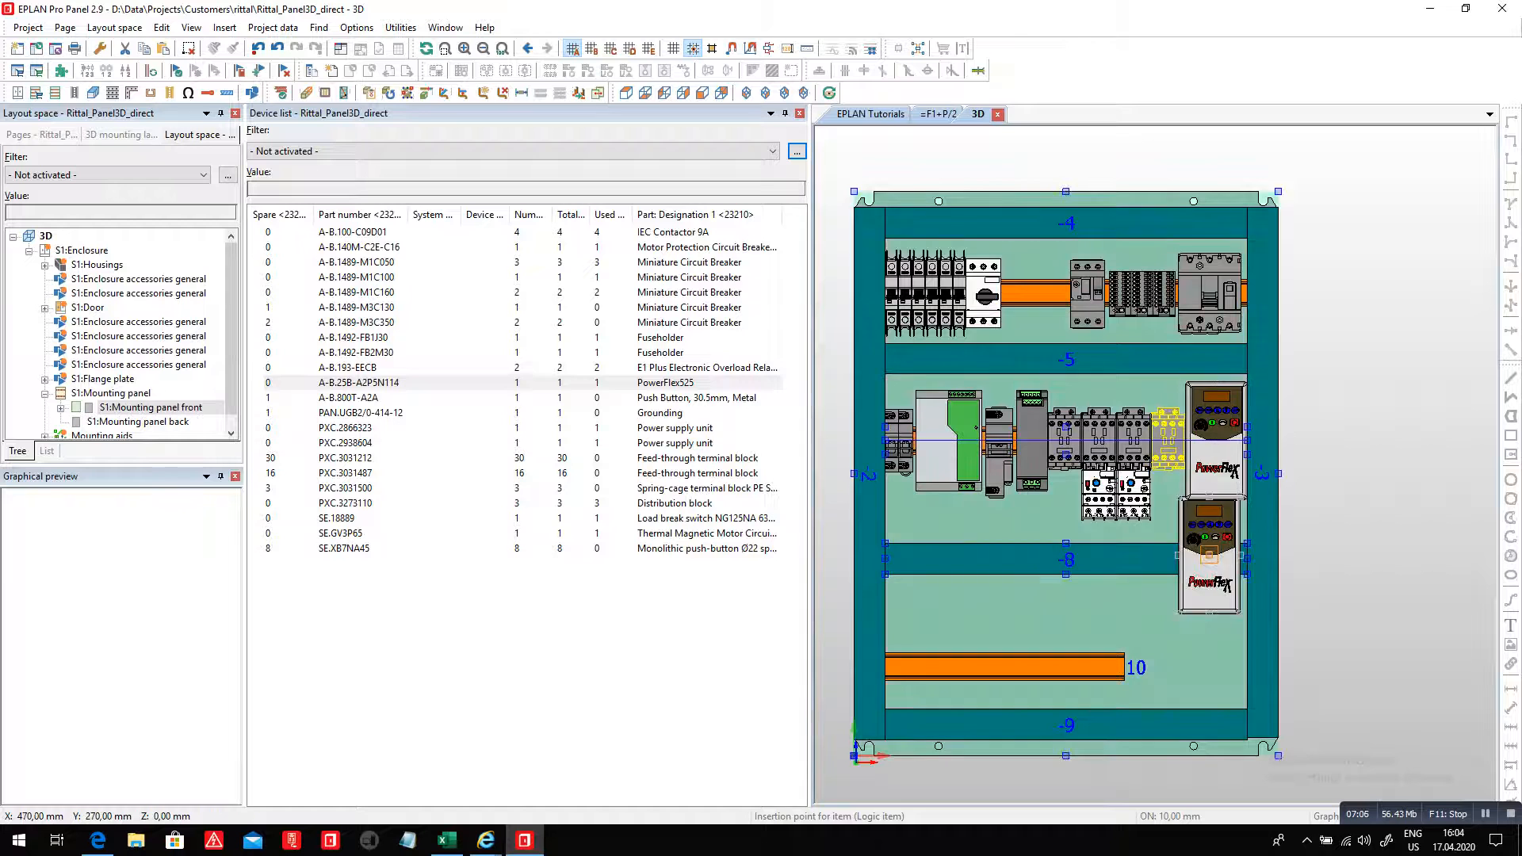
{"action": "scroll", "coordinate": [1192, 376], "scroll_direction": "up", "scroll_amount": 2}
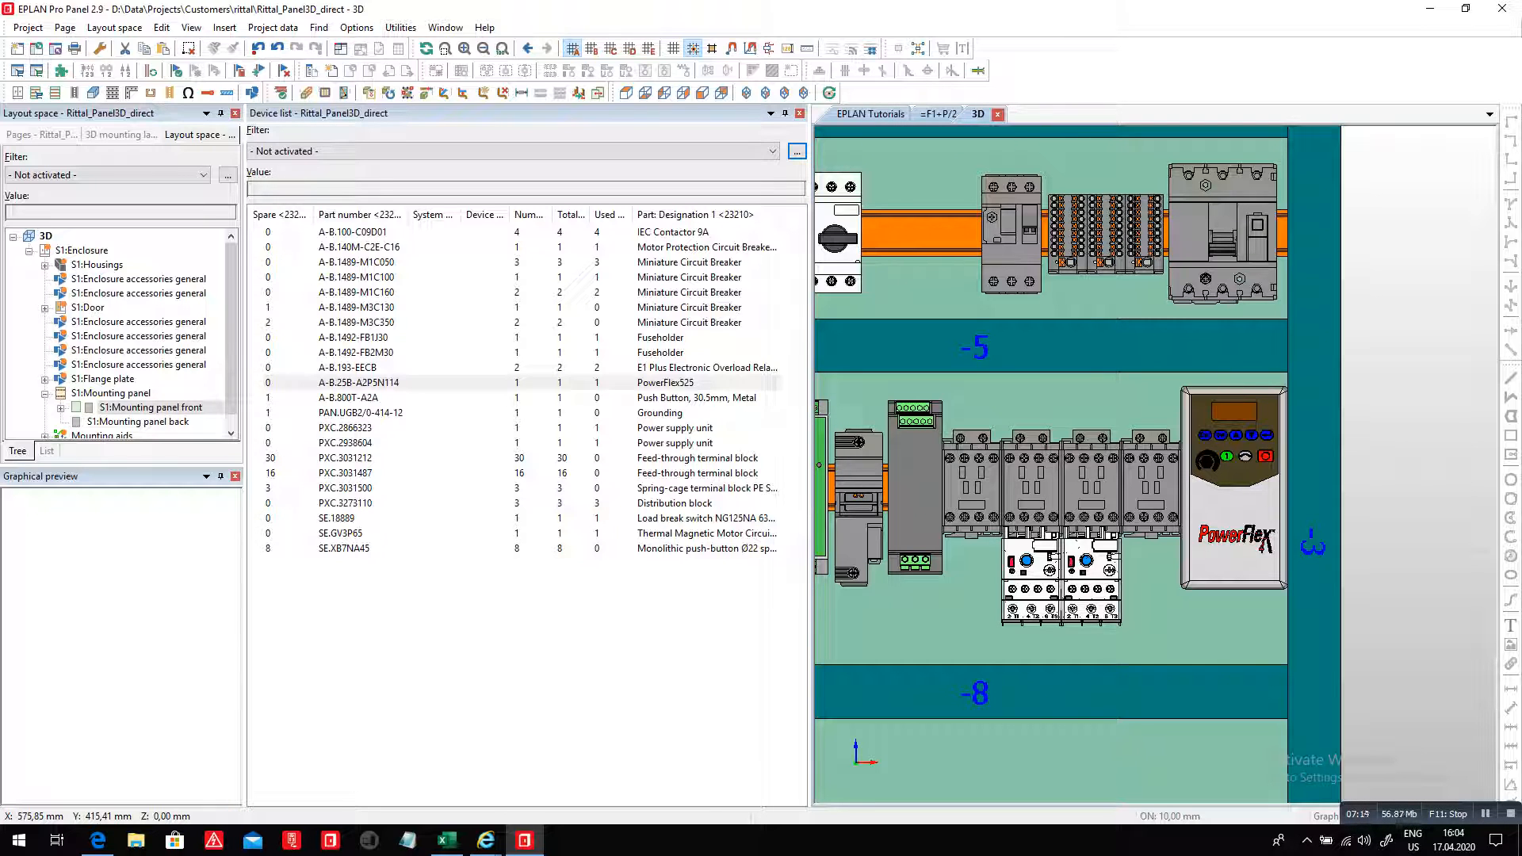
- Open S1:Door in front view and place three SE.XB7NA45 push-buttons in a row near the door's top, about 90 mm apart at Y 570 mm
{"action": "double_click", "coordinate": [89, 308]}
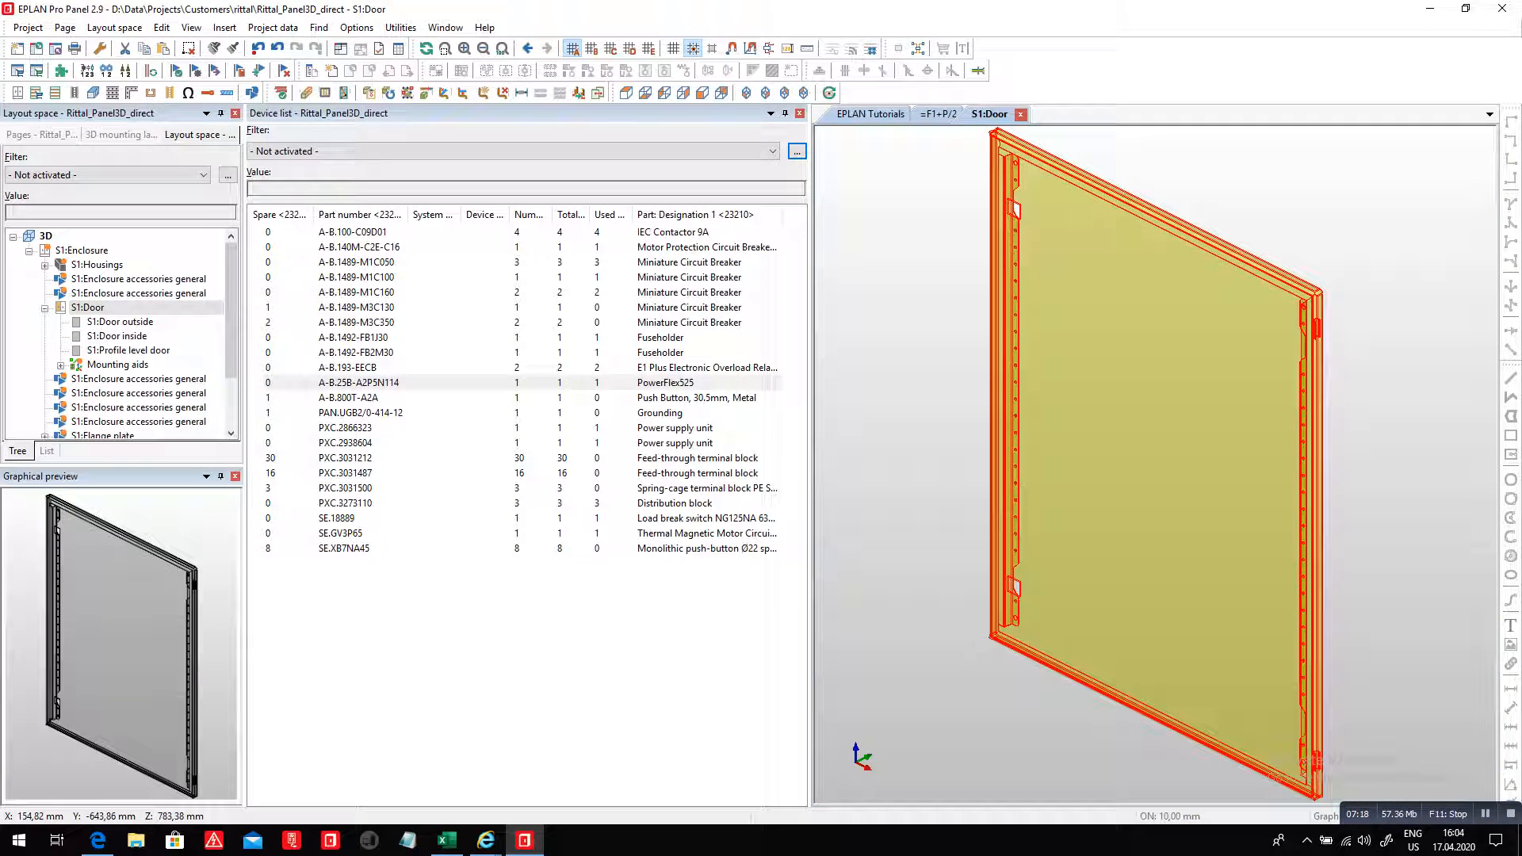
{"action": "left_click", "coordinate": [703, 93]}
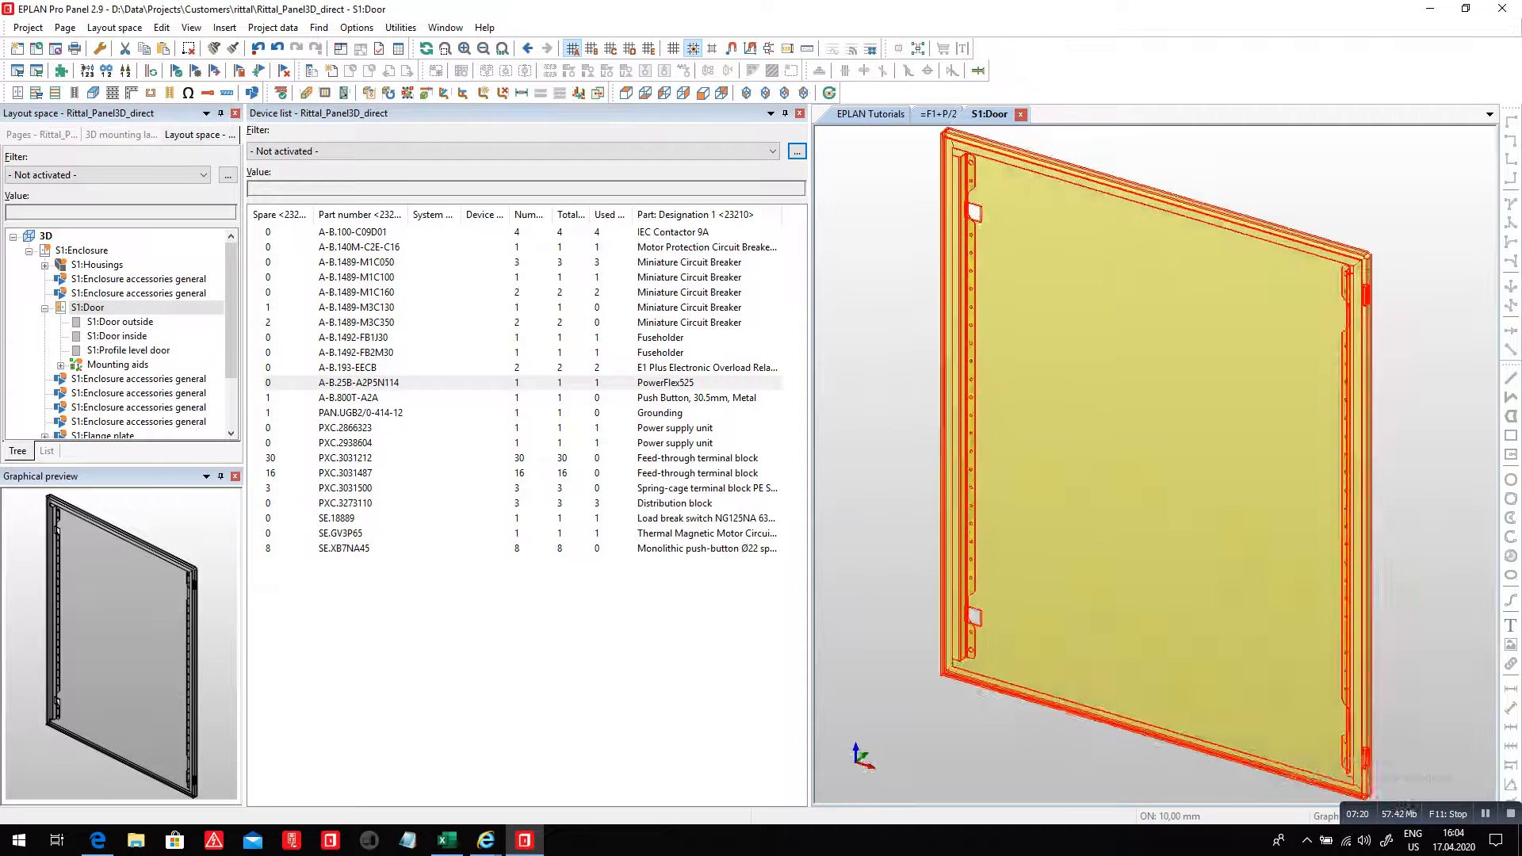
{"action": "left_click", "coordinate": [344, 548]}
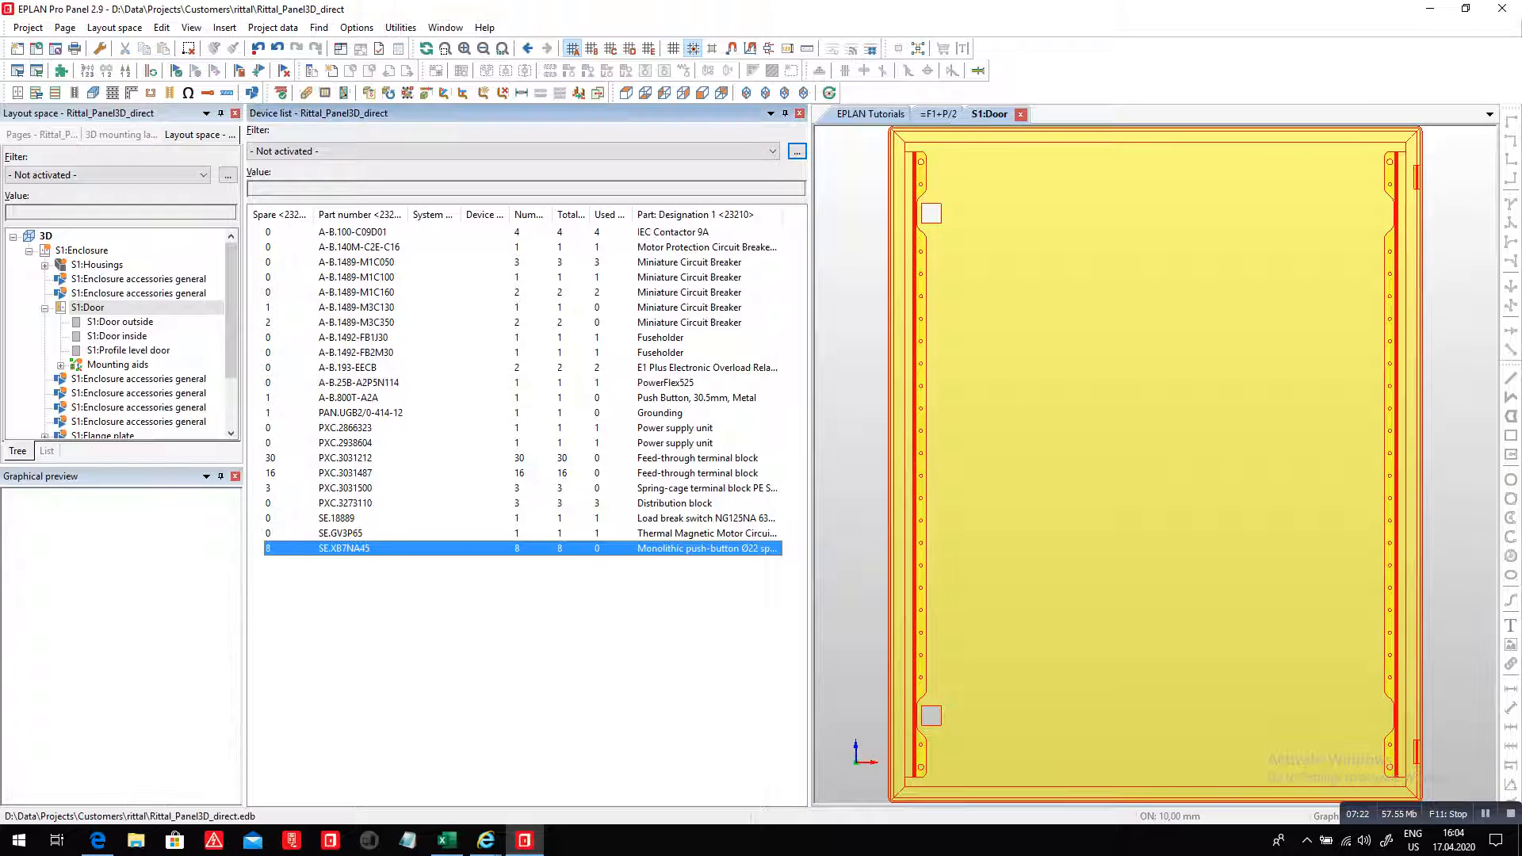
{"action": "left_click_drag", "start_coordinate": [344, 549], "coordinate": [1014, 283]}
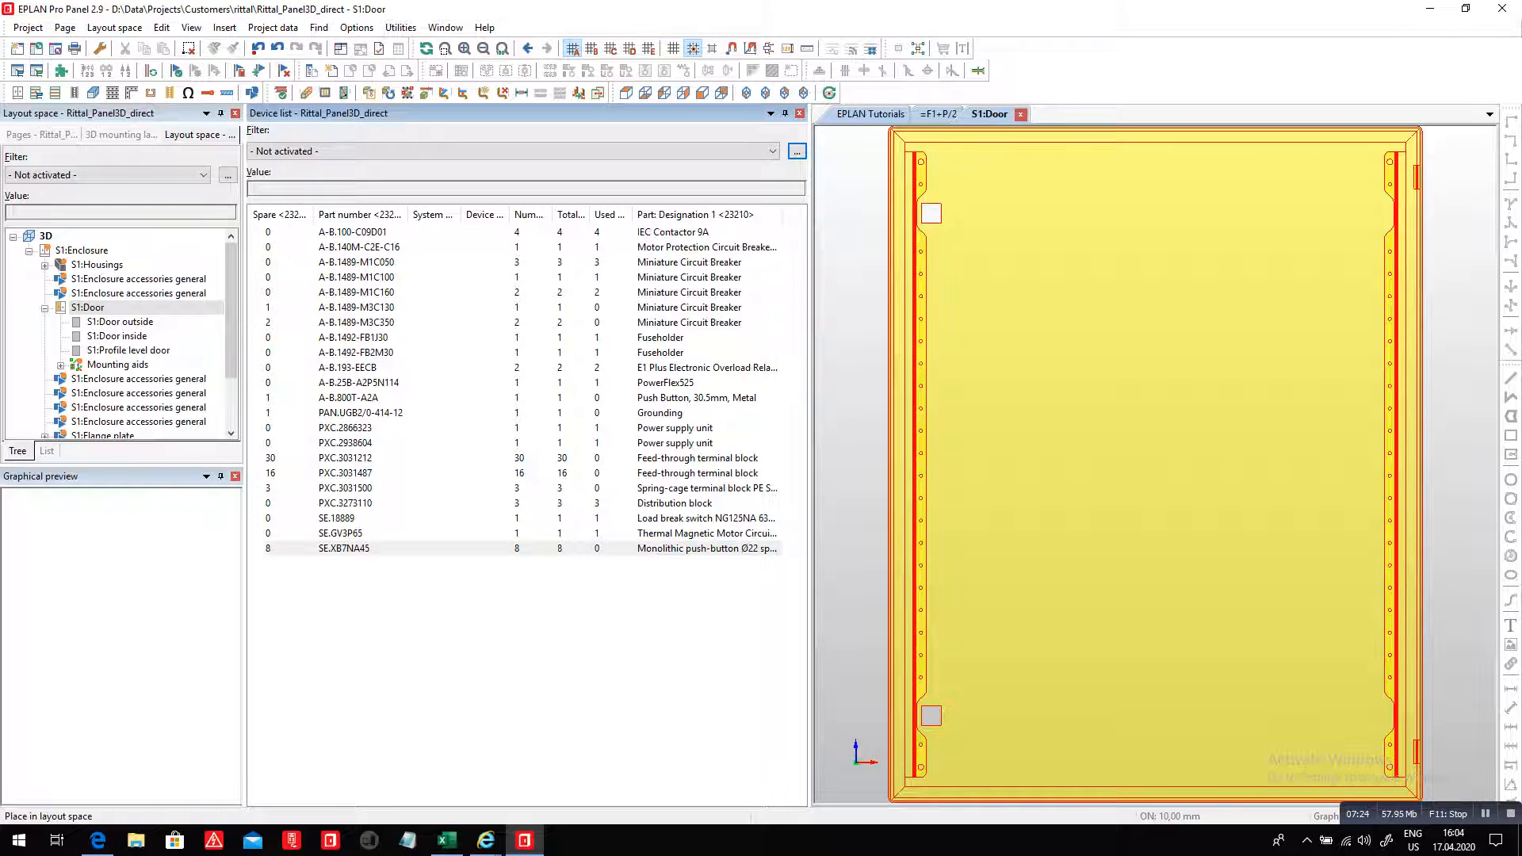
{"action": "left_click", "coordinate": [997, 292]}
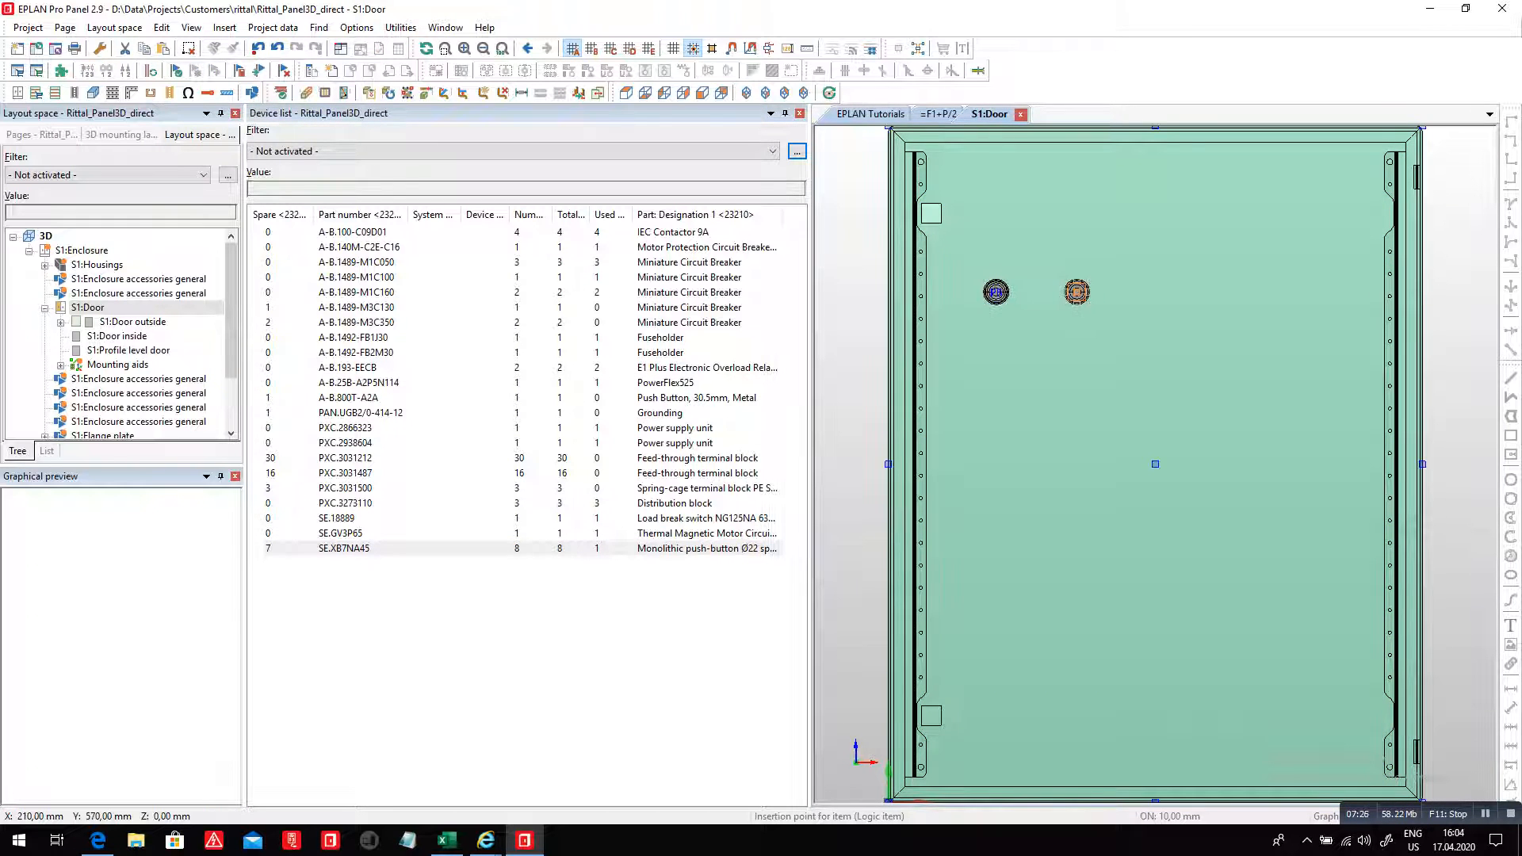
{"action": "left_click", "coordinate": [1077, 291]}
{"action": "left_click", "coordinate": [1158, 291]}
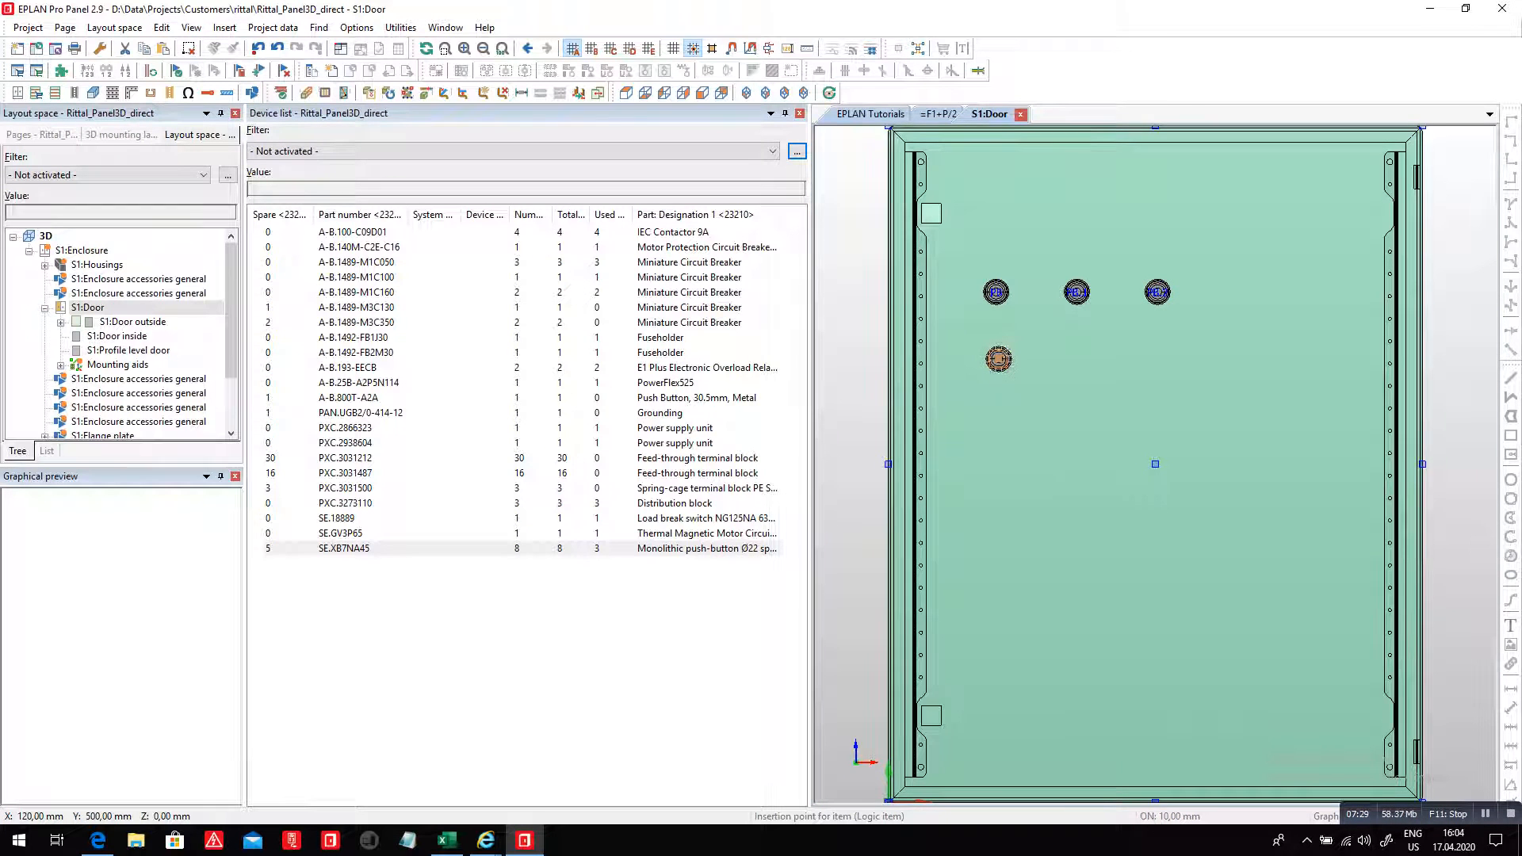
- Place five more SE.XB7NA45 push-buttons below in rows of three and two, and one A-B.800T-A2A push button beside the second row
{"action": "left_click", "coordinate": [996, 354]}
{"action": "left_click", "coordinate": [1077, 354]}
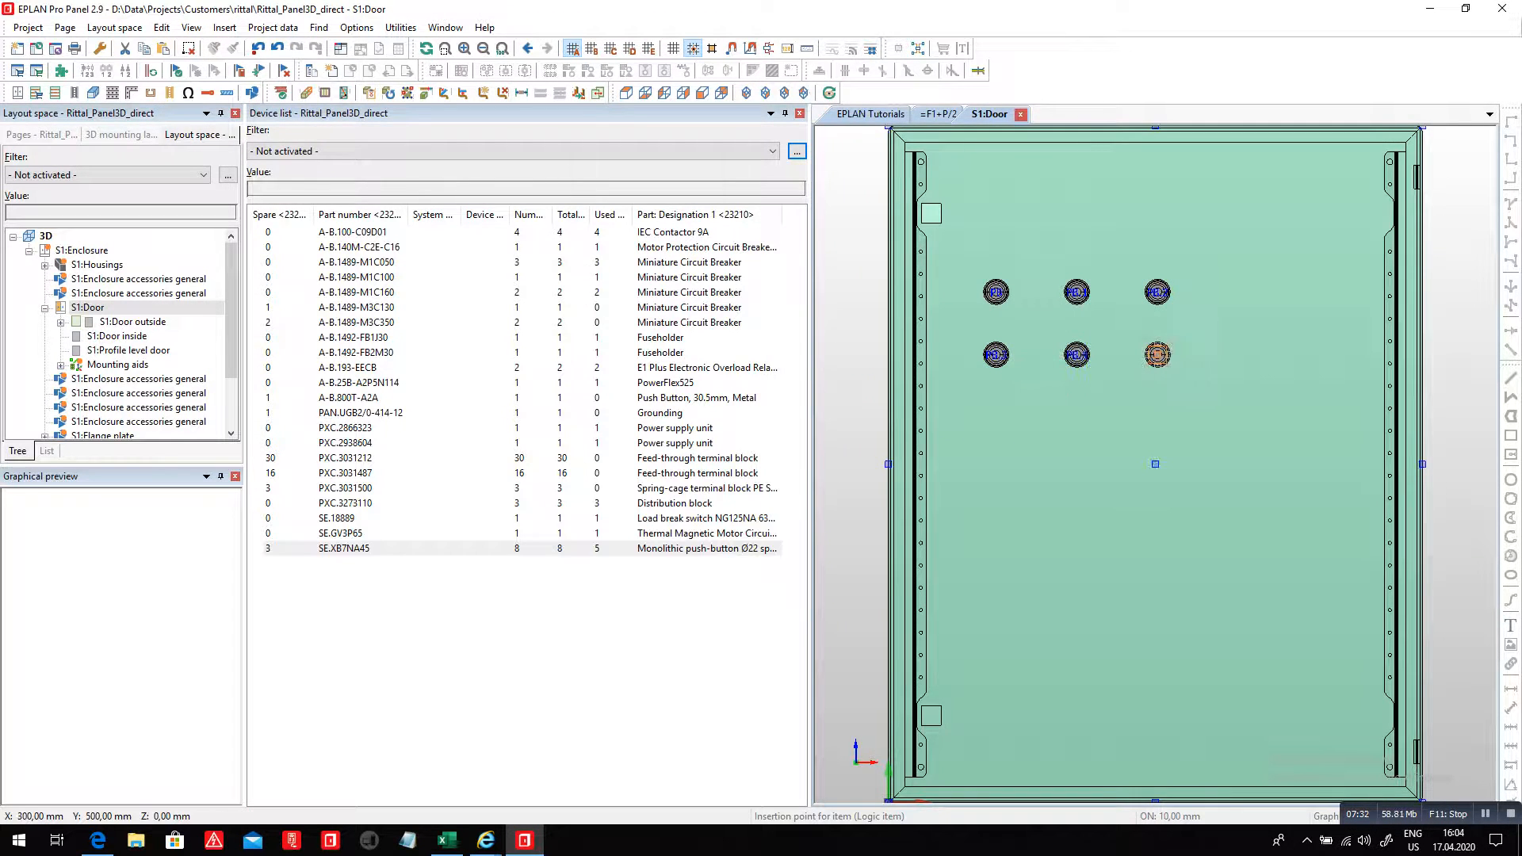
{"action": "left_click", "coordinate": [1157, 355]}
{"action": "left_click", "coordinate": [997, 436]}
{"action": "left_click", "coordinate": [1077, 435]}
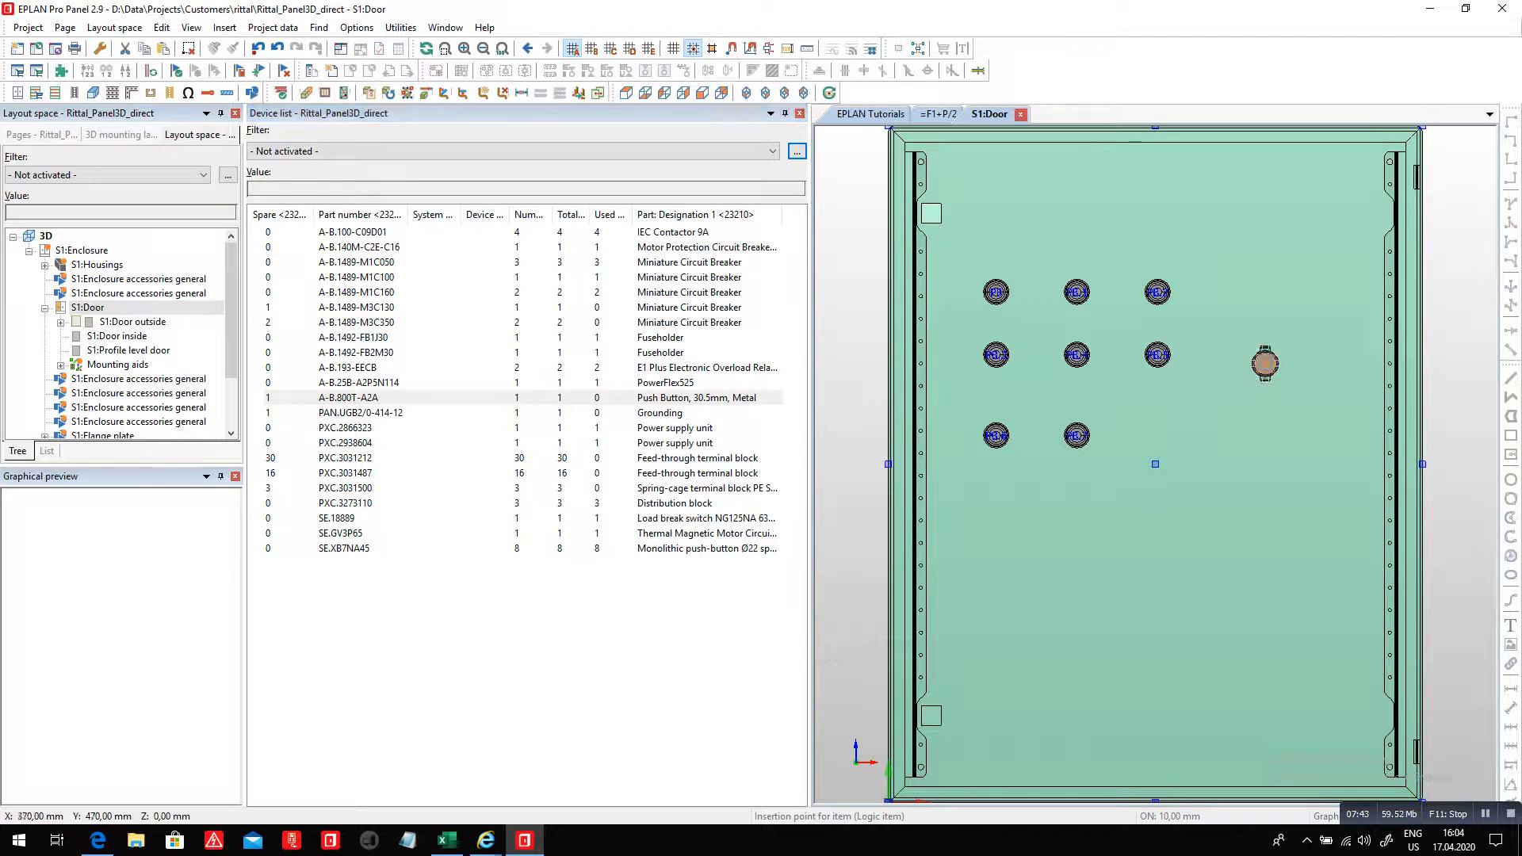
{"action": "left_click", "coordinate": [1274, 354]}
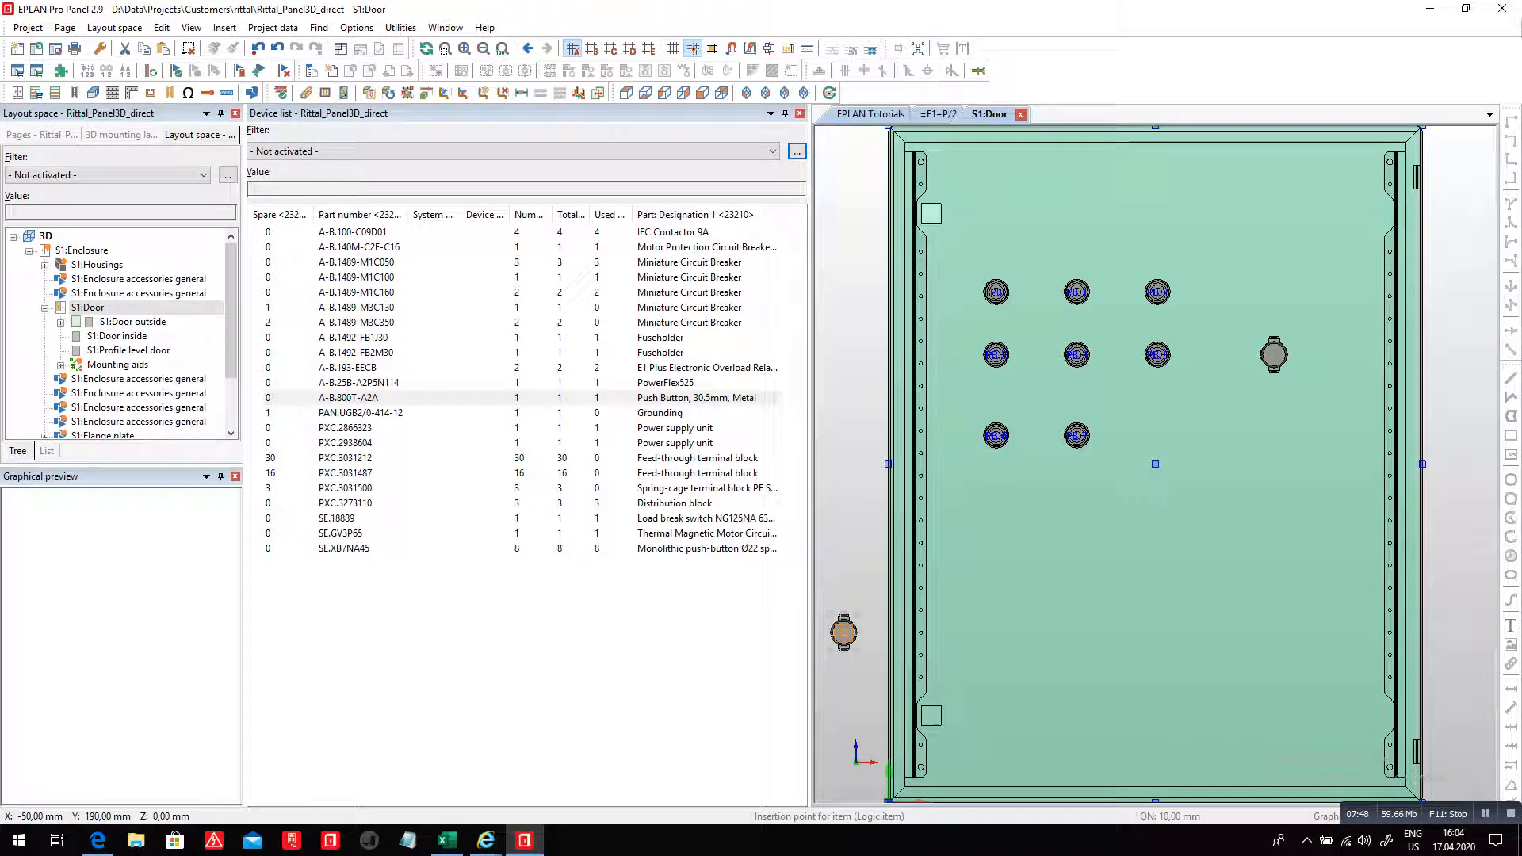
- Sort the device list by spare quantity and check the whole S1:Enclosure from the side and from rotated angles
{"action": "key", "text": "Escape"}
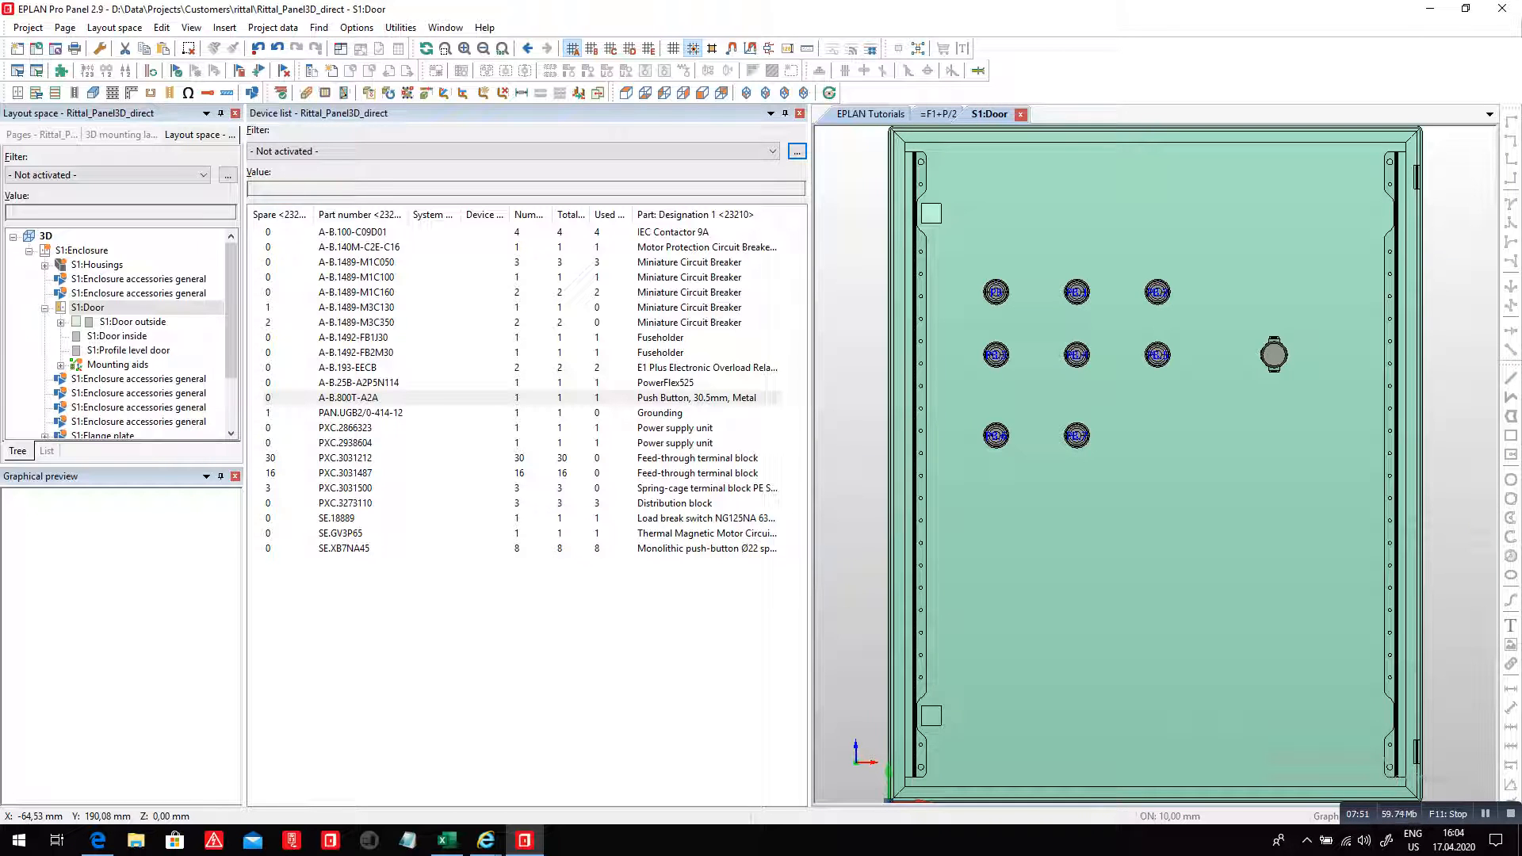
{"action": "left_click", "coordinate": [277, 214]}
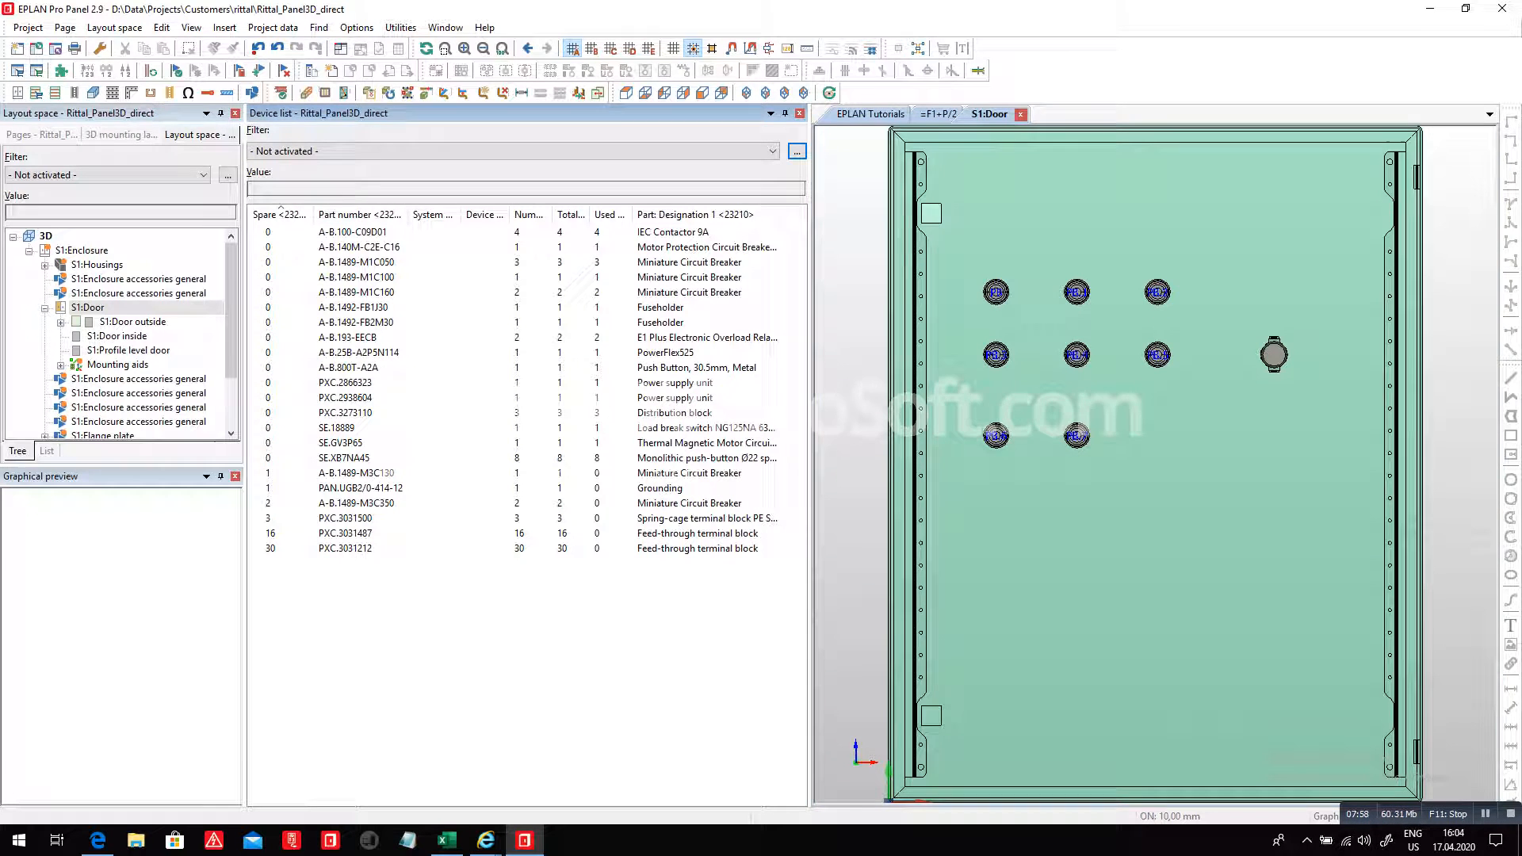
{"action": "left_click", "coordinate": [81, 250]}
{"action": "double_click", "coordinate": [81, 250]}
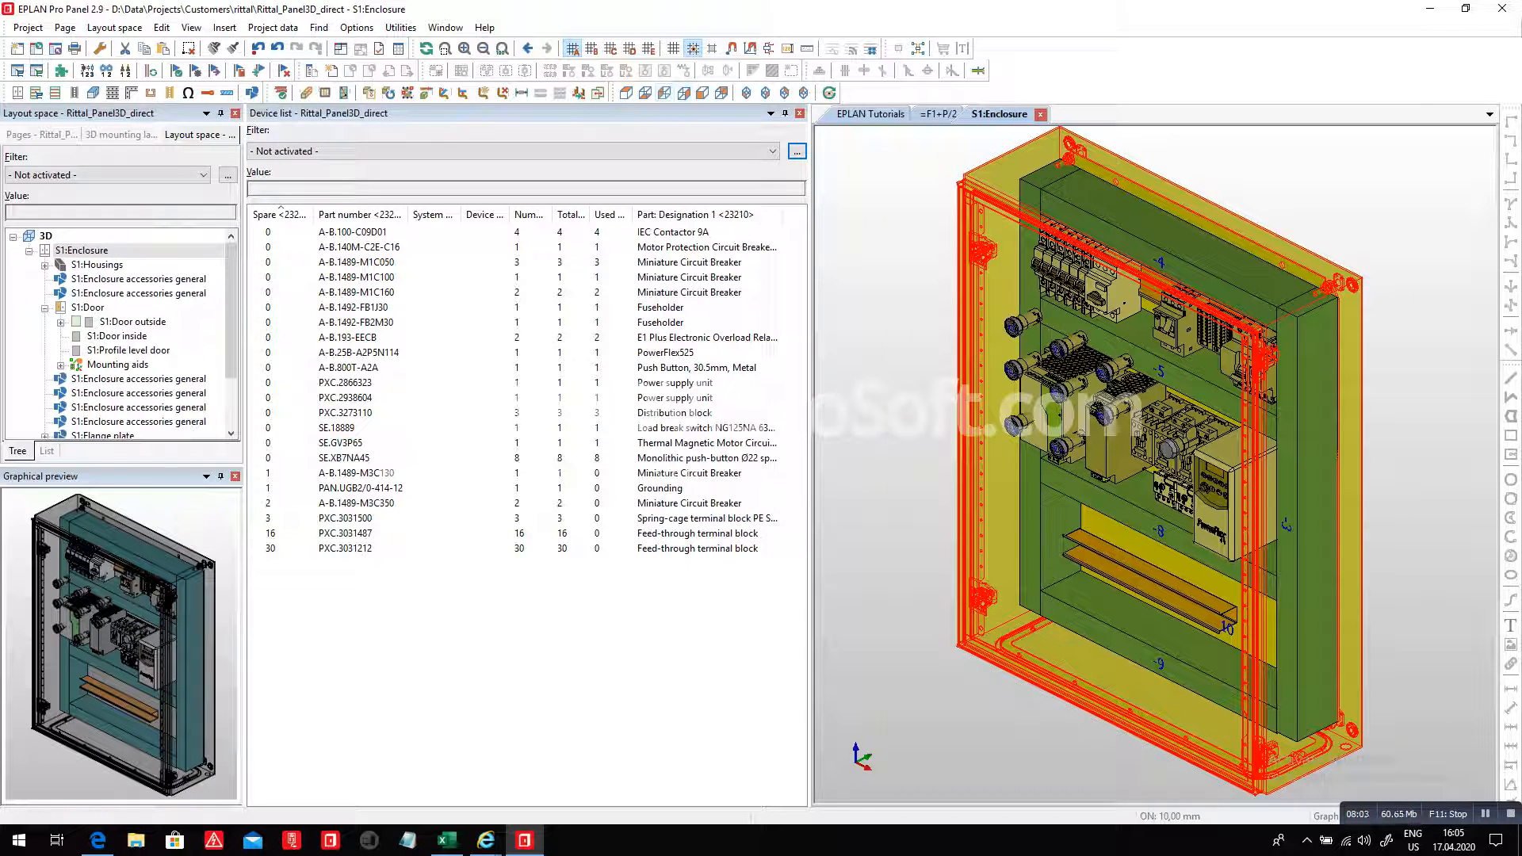
{"action": "left_click", "coordinate": [683, 92]}
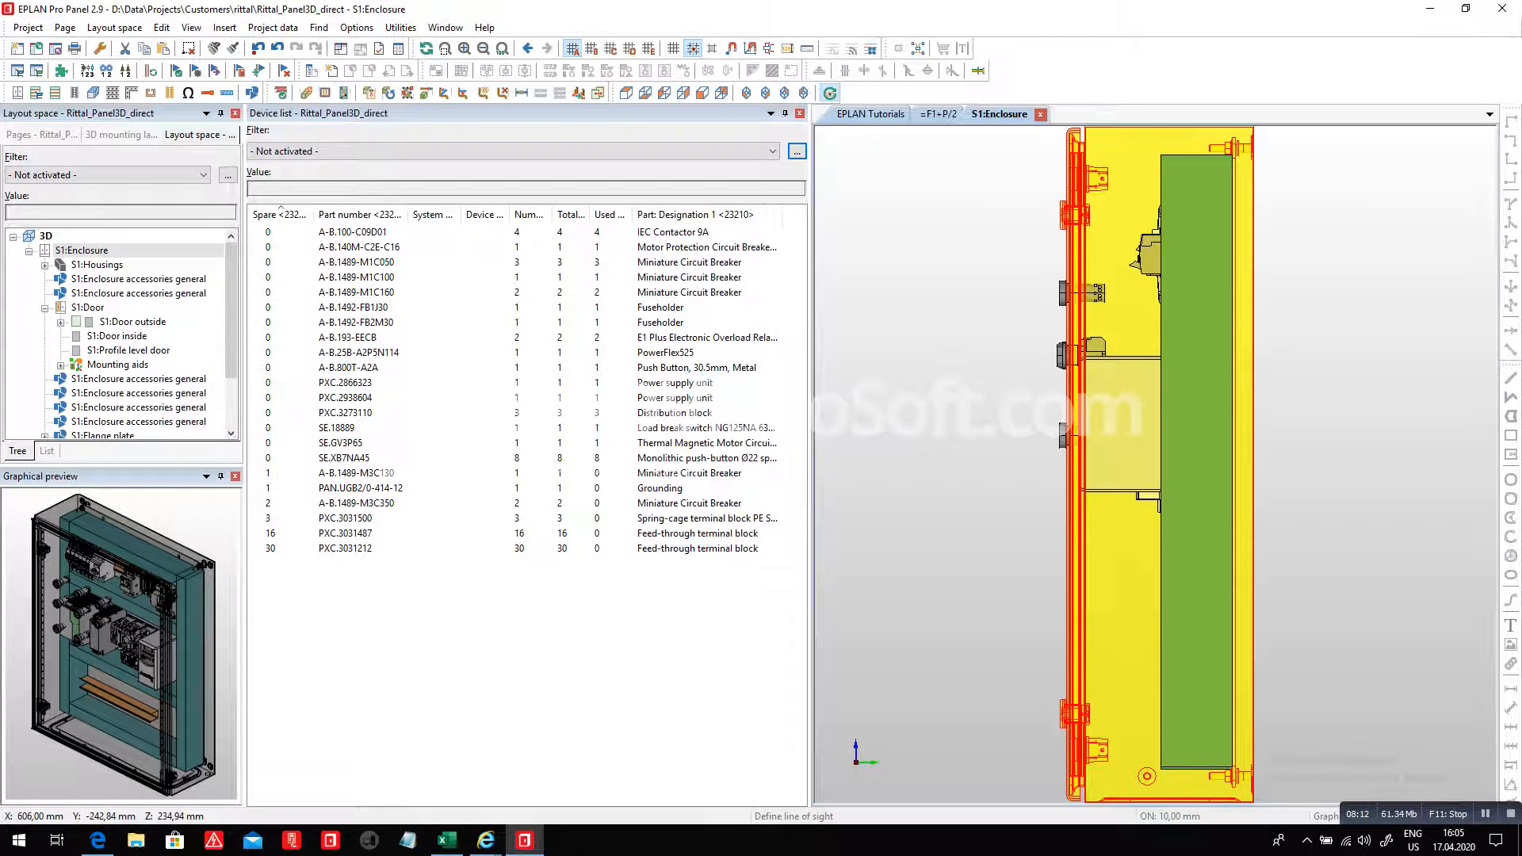
{"action": "left_click_drag", "start_coordinate": [1102, 641], "coordinate": [1210, 627]}
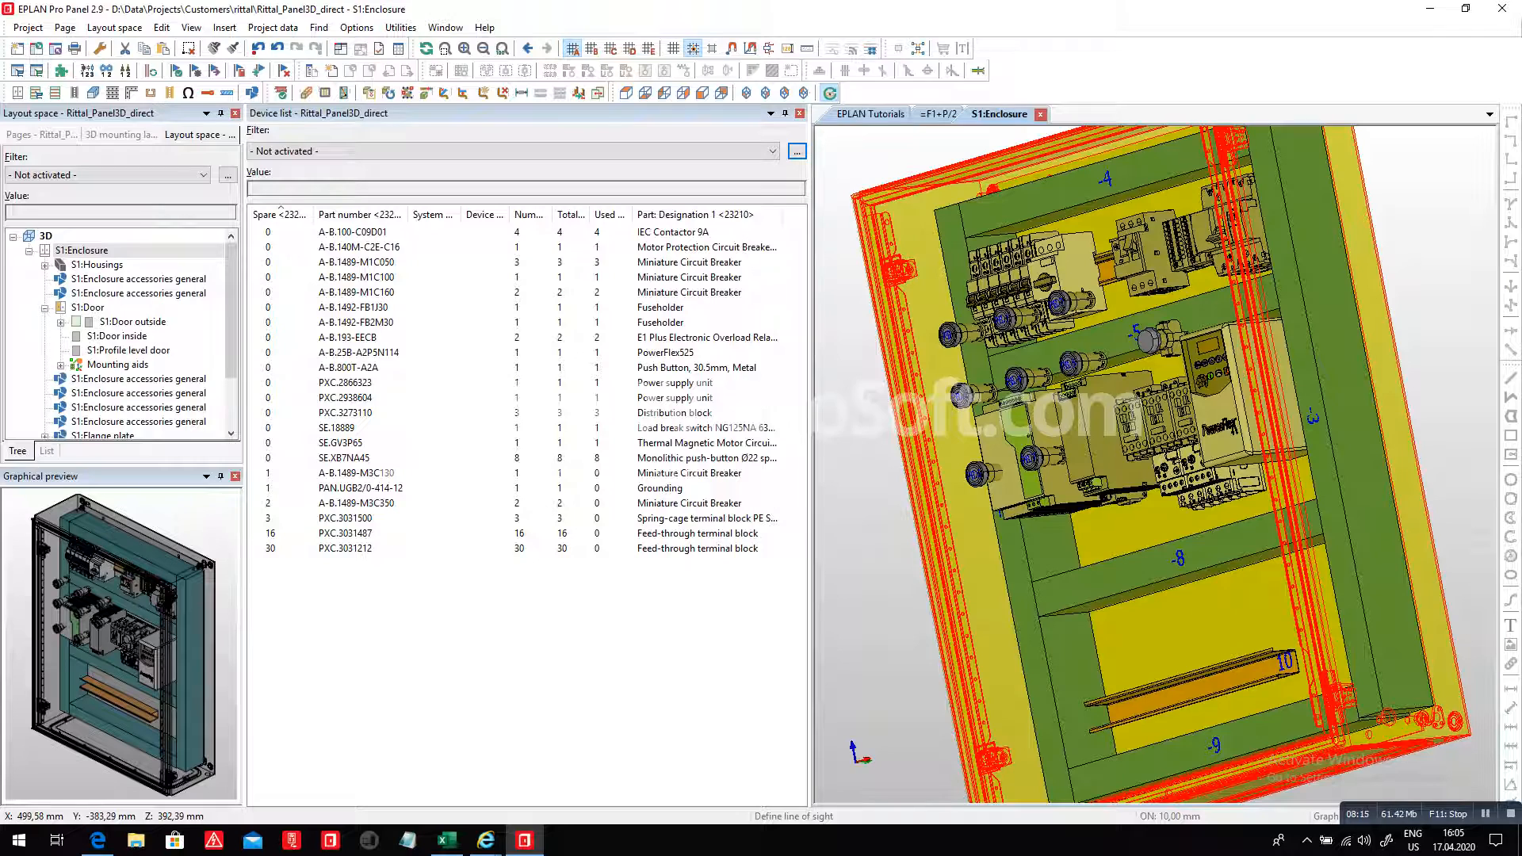
{"action": "left_click_drag", "start_coordinate": [1173, 555], "coordinate": [1296, 467]}
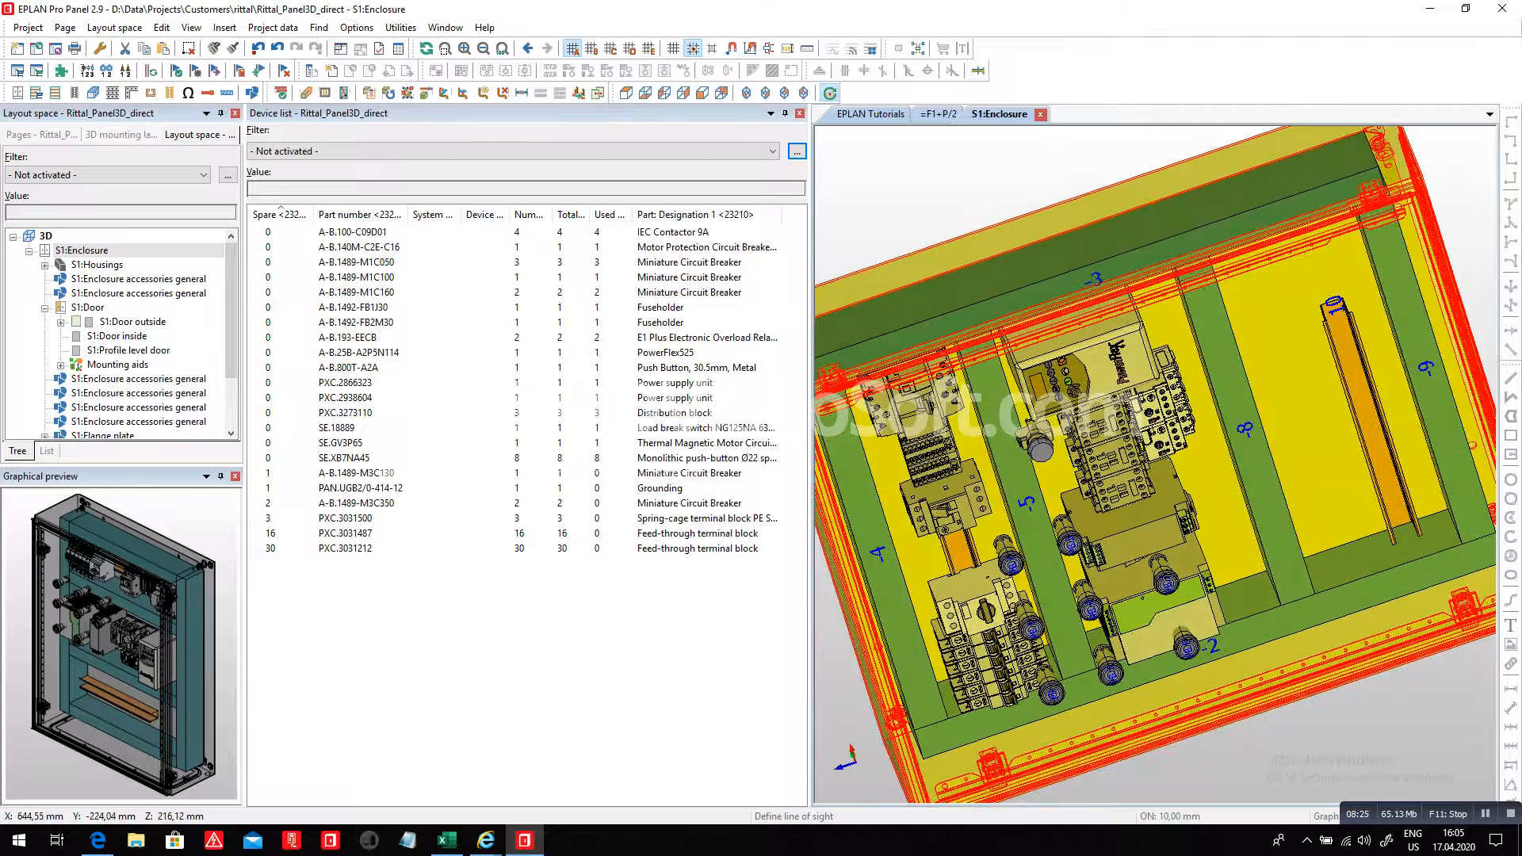
{"action": "left_click", "coordinate": [829, 93]}
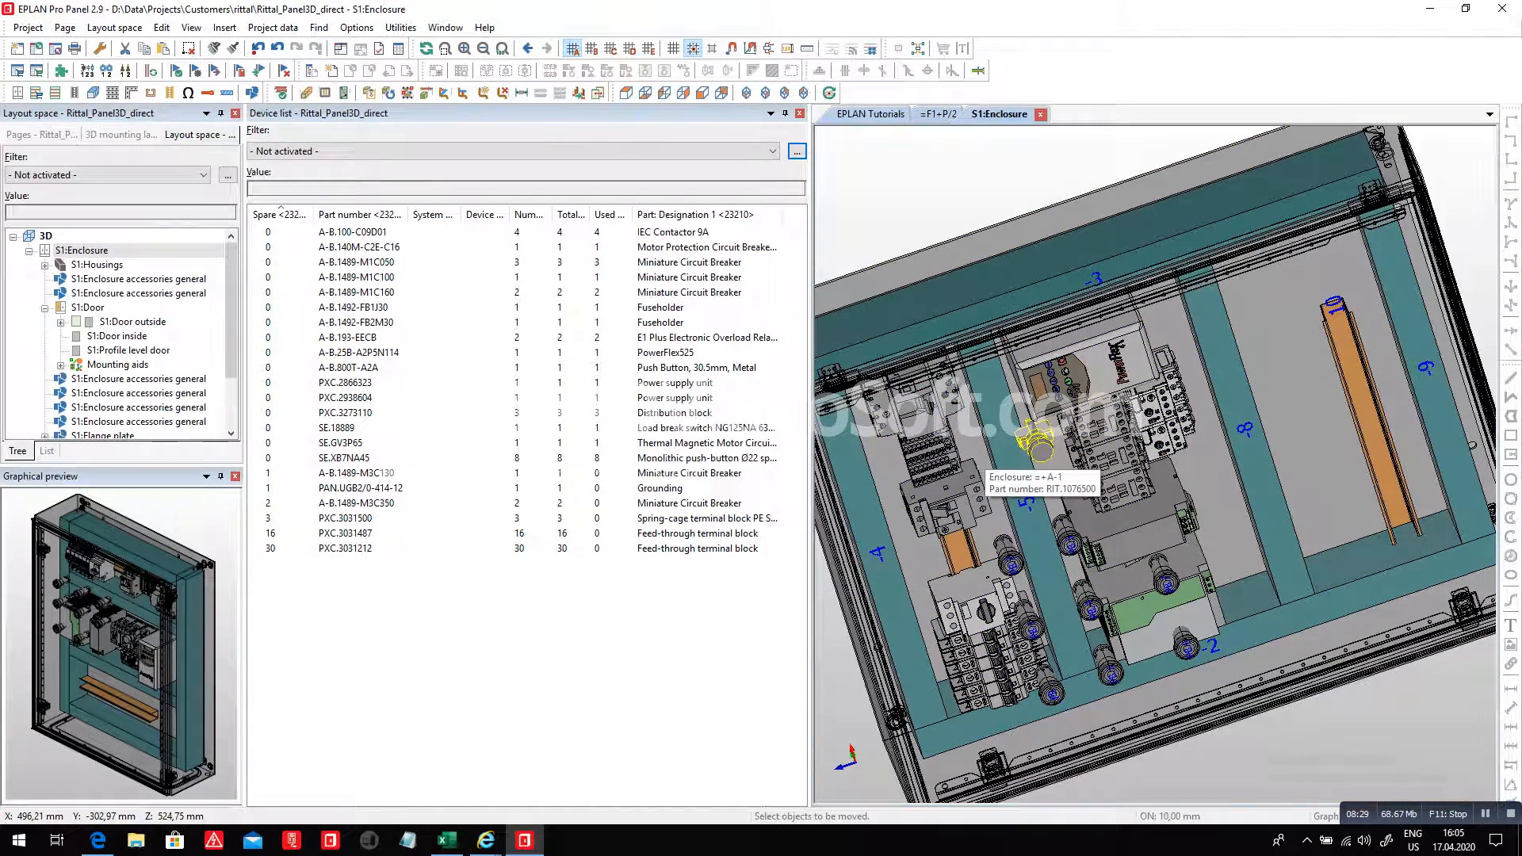
- Move the A-B.800T-A2A push button on the door further up and outward, away from the other push-buttons
{"action": "left_click_drag", "start_coordinate": [1037, 446], "coordinate": [1030, 446]}
{"action": "left_click", "coordinate": [1000, 429]}
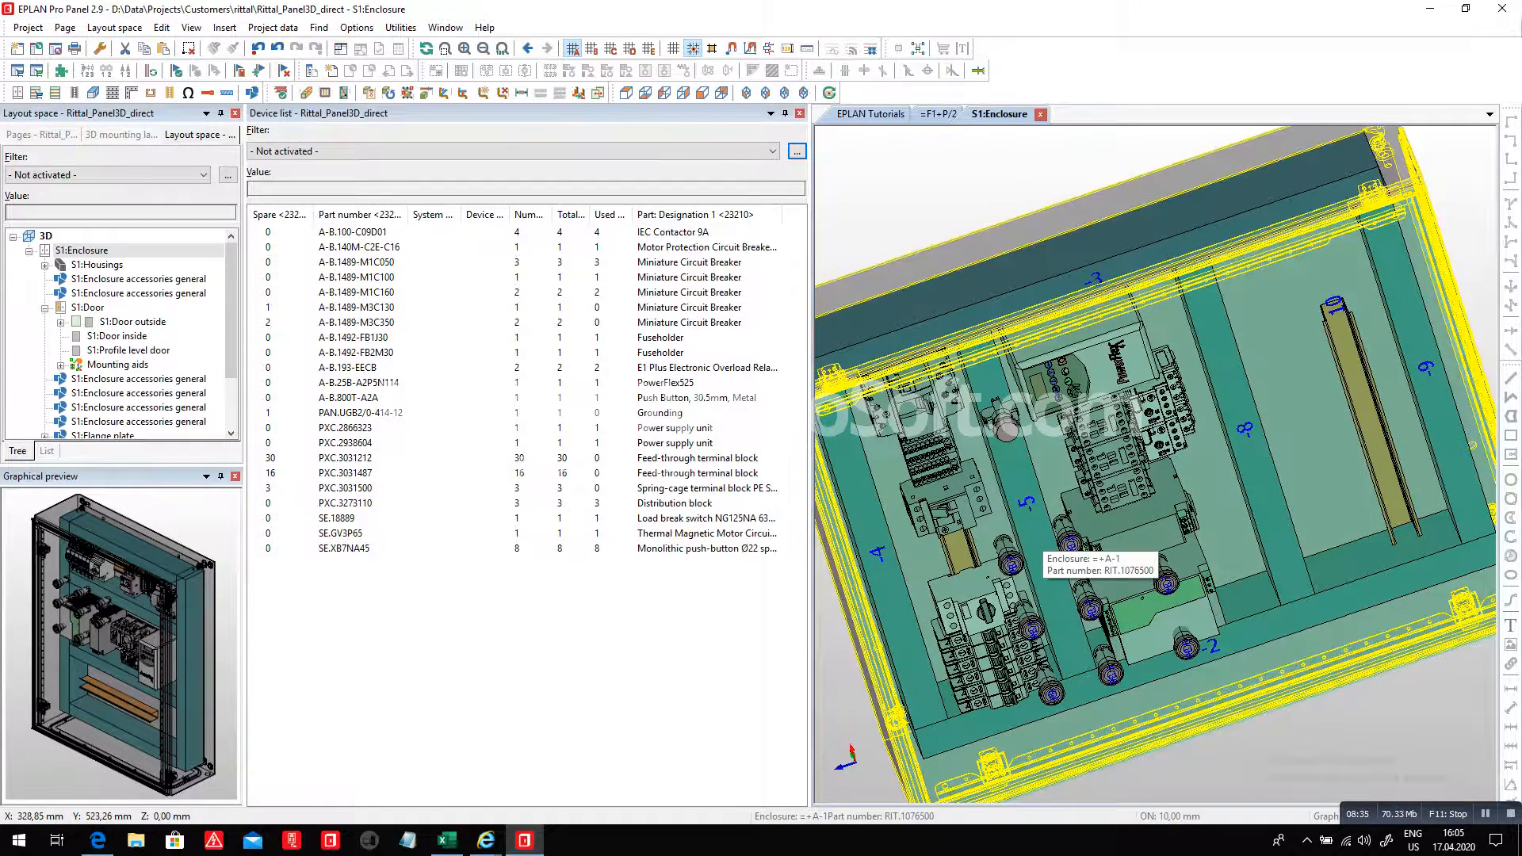
{"action": "left_click_drag", "start_coordinate": [1110, 781], "coordinate": [1035, 497]}
{"action": "key", "text": "Escape"}
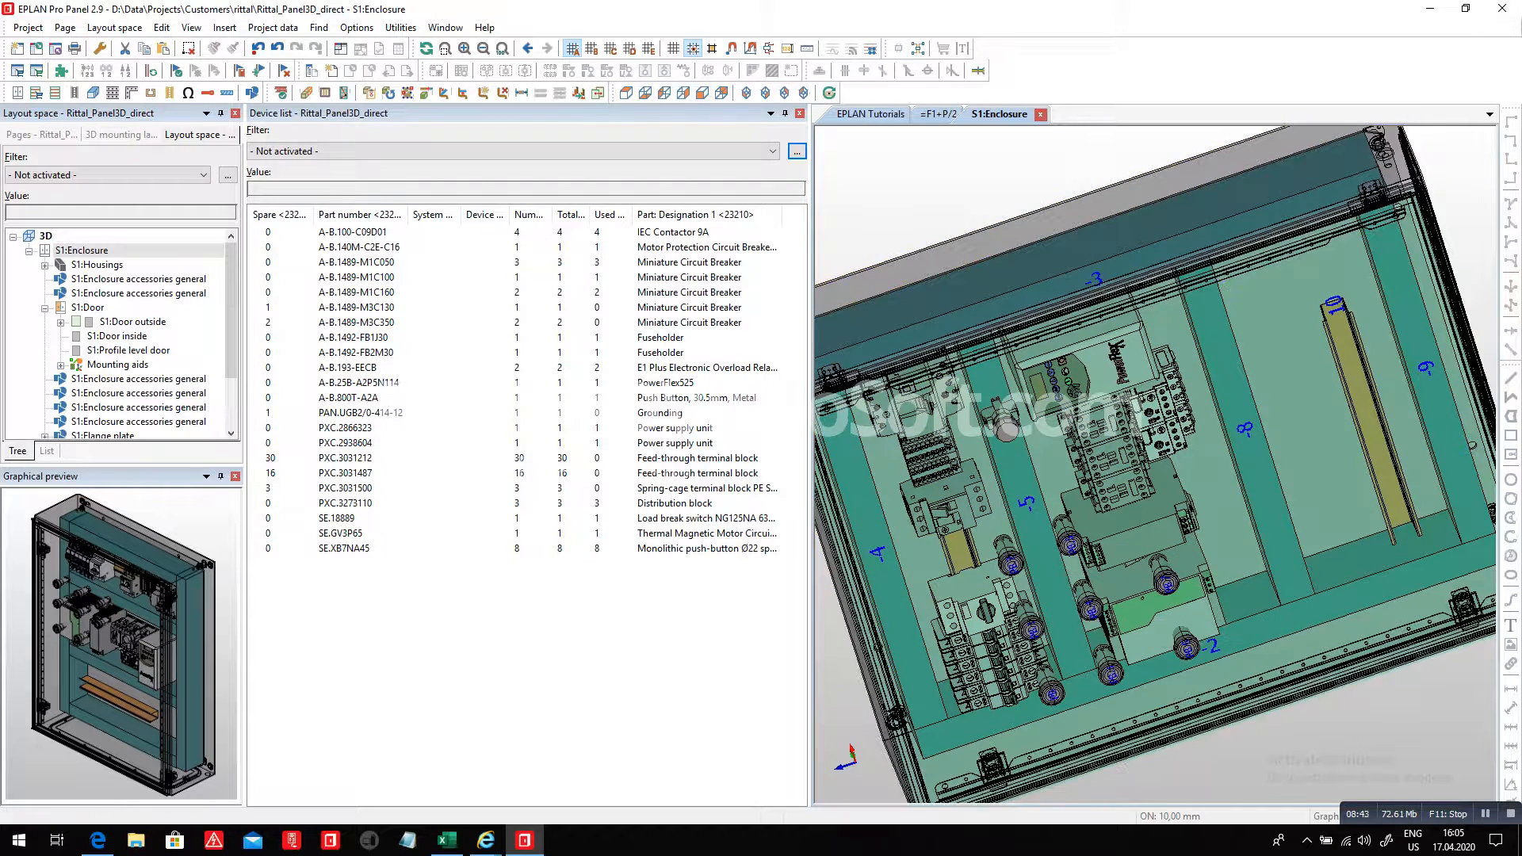
- Open S1:Door outside, turn on the collision check, and move the lower five push-buttons together diagonally into the door's lower half
{"action": "double_click", "coordinate": [132, 321]}
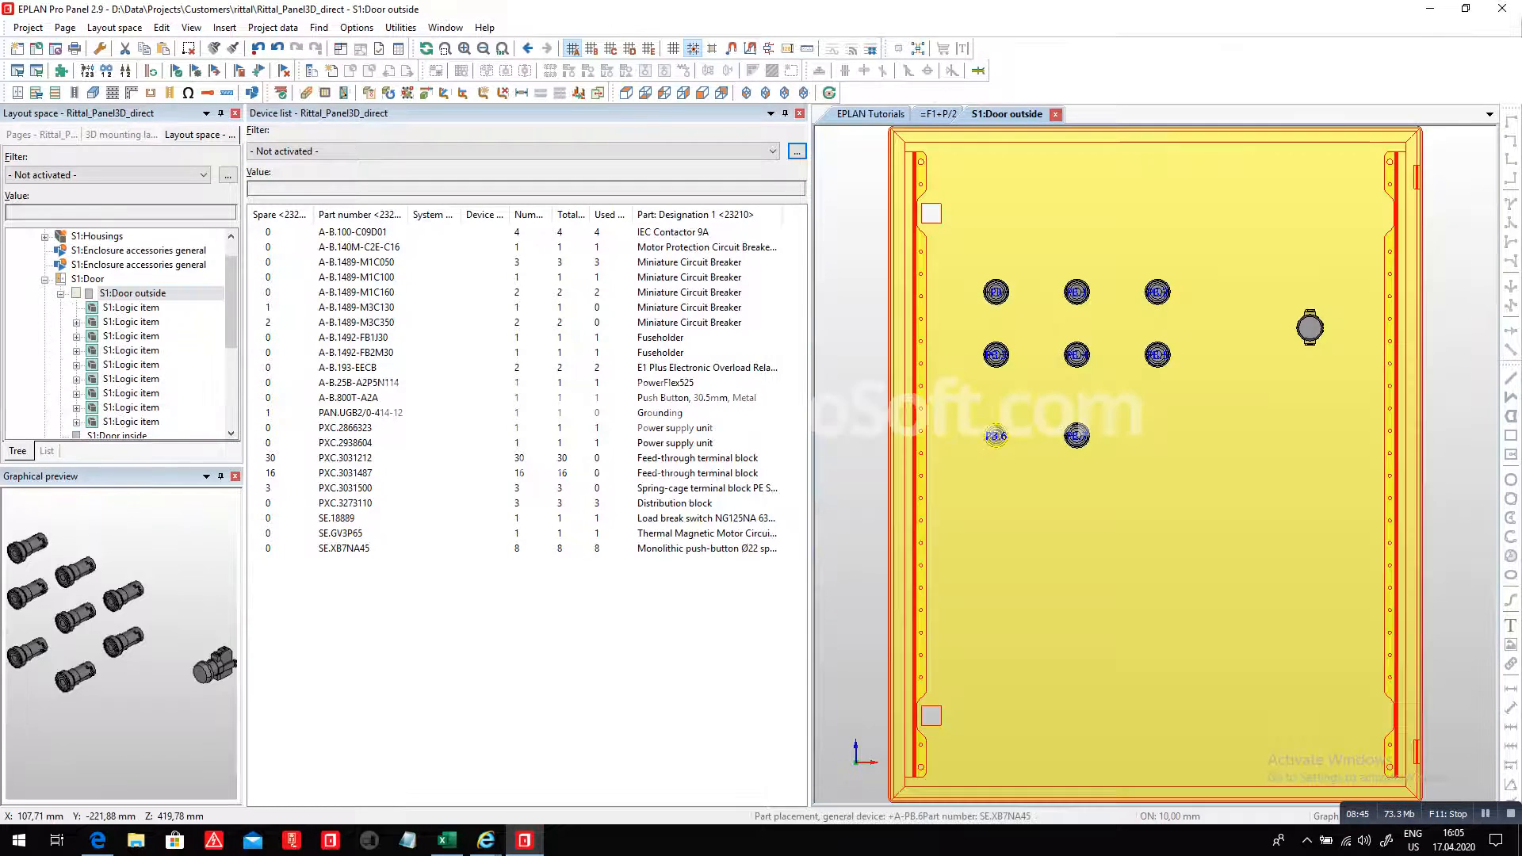
{"action": "left_click_drag", "start_coordinate": [831, 328], "coordinate": [1204, 468]}
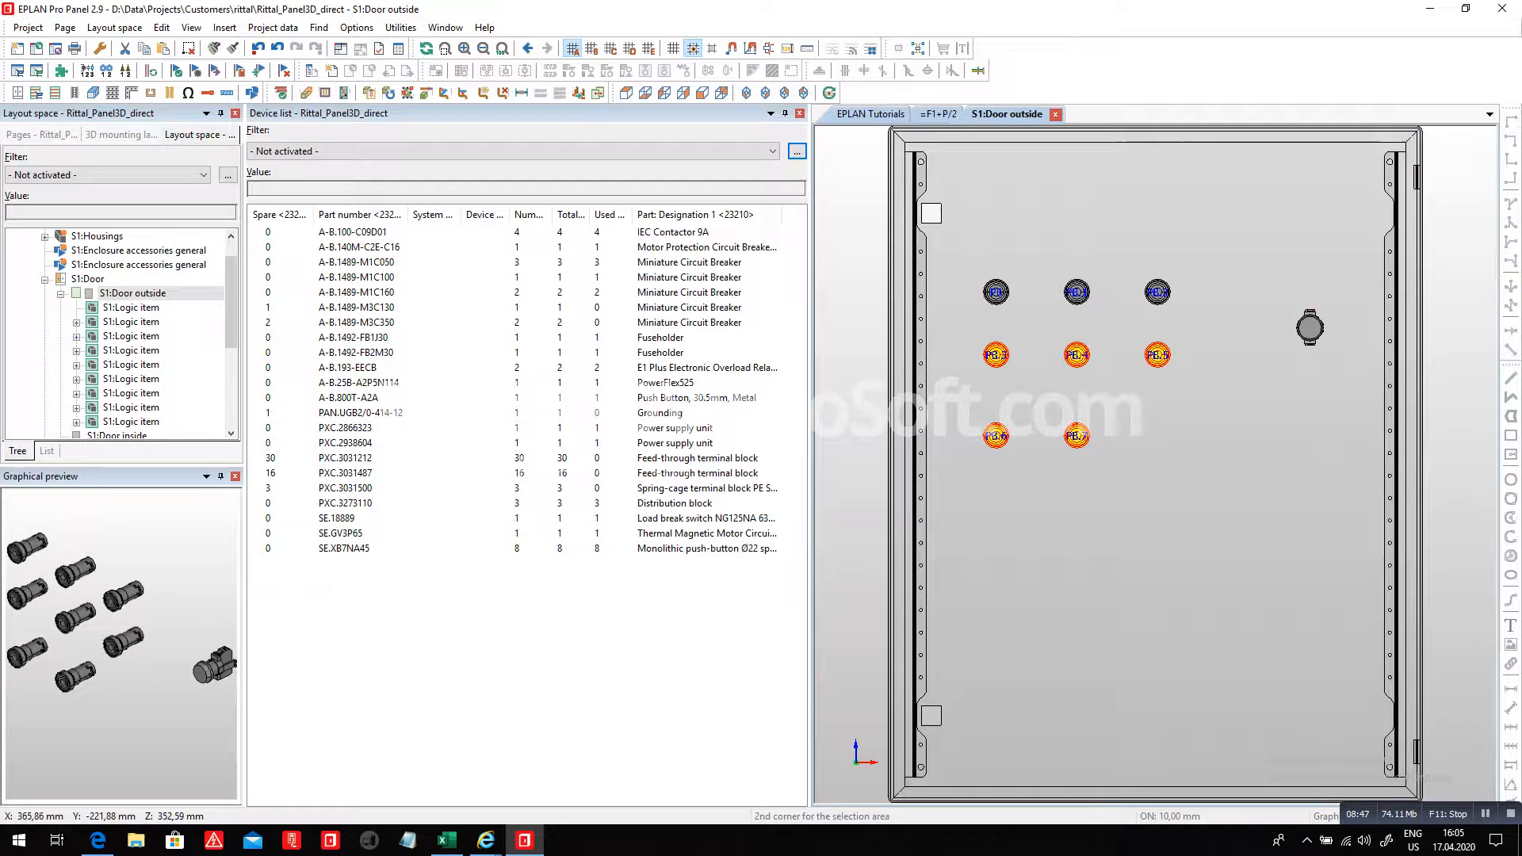
{"action": "left_click", "coordinate": [357, 27]}
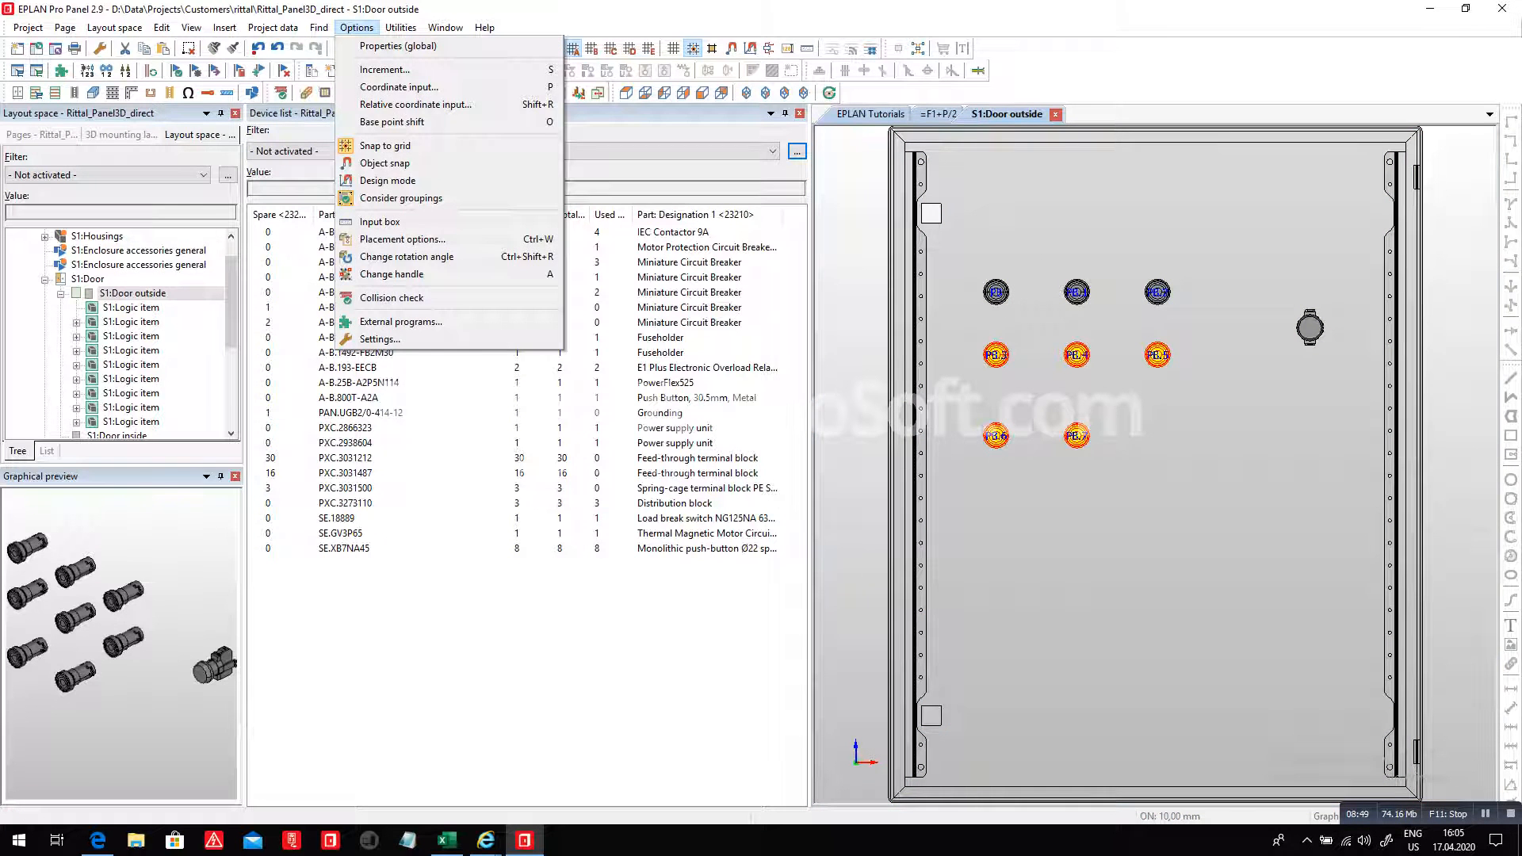
{"action": "left_click", "coordinate": [392, 298]}
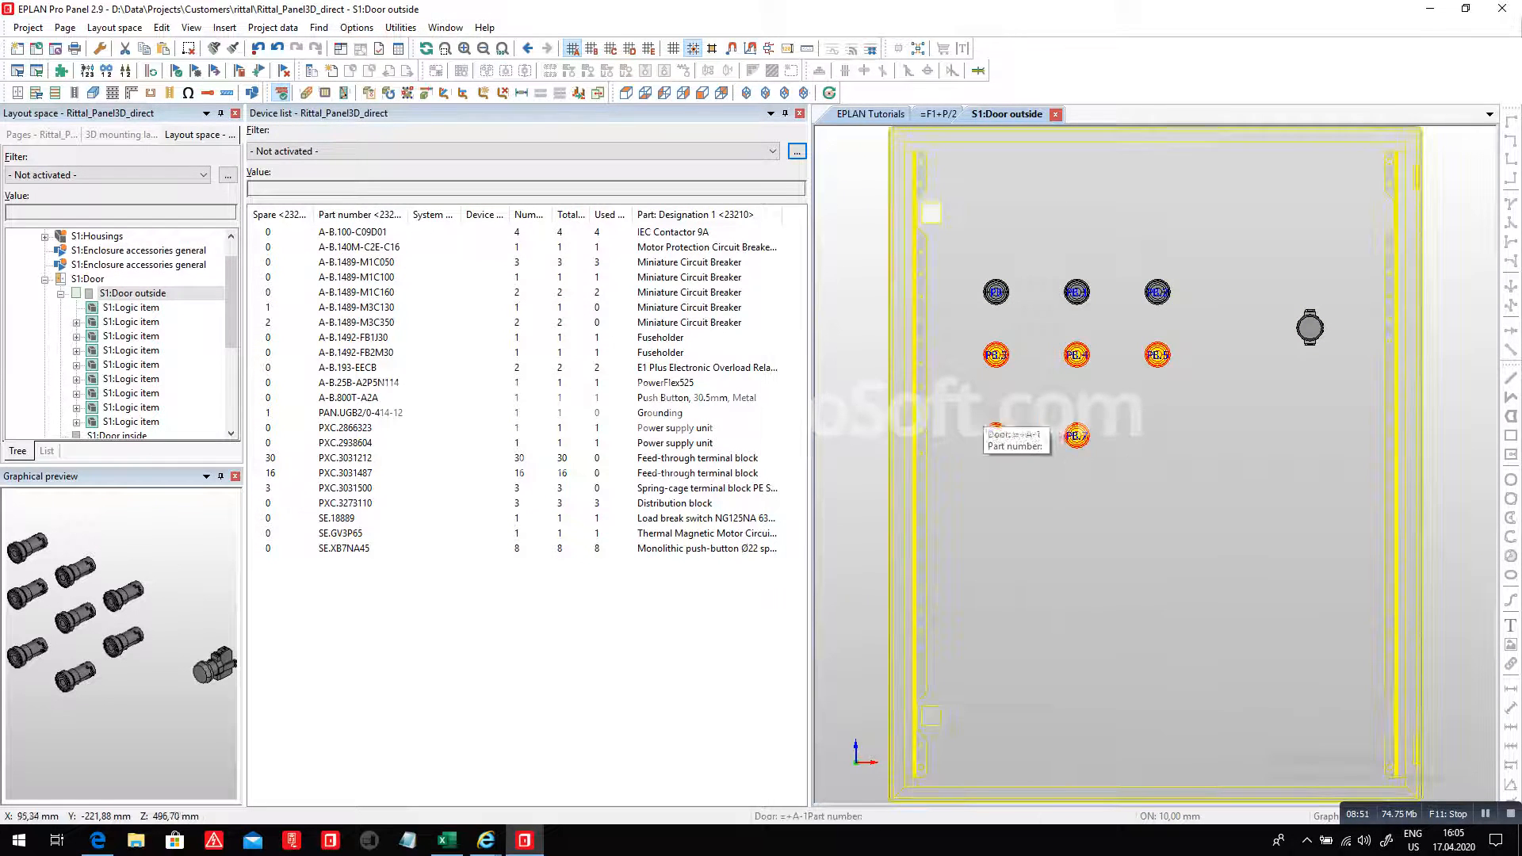
{"action": "left_click_drag", "start_coordinate": [996, 354], "coordinate": [1095, 516]}
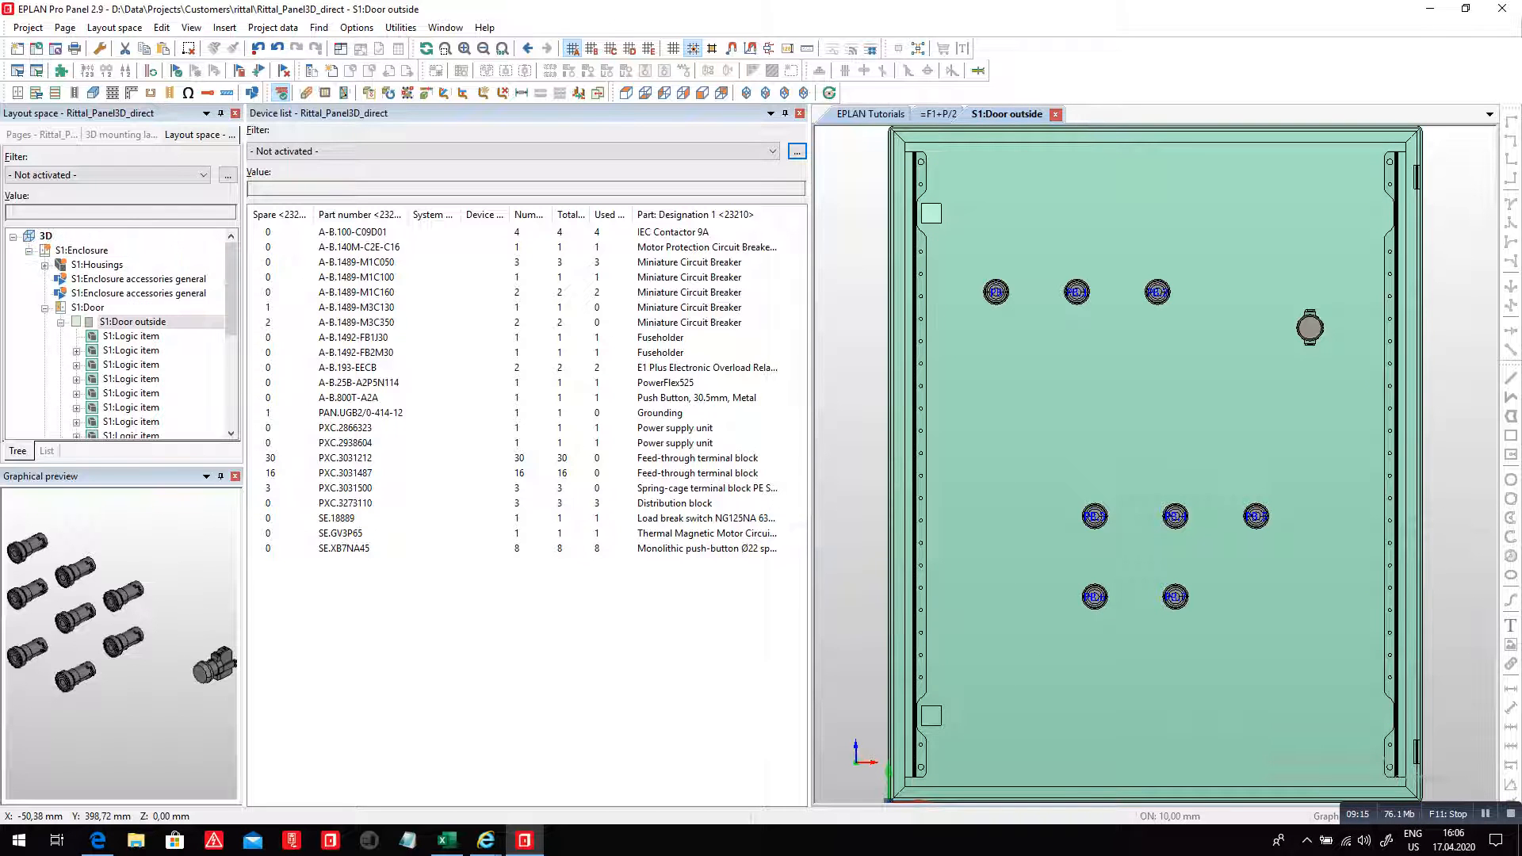
- Show S1:Enclosure in front view and move the upper three push-buttons together so the first sits at X 230 mm, Y 530 mm
{"action": "double_click", "coordinate": [82, 251]}
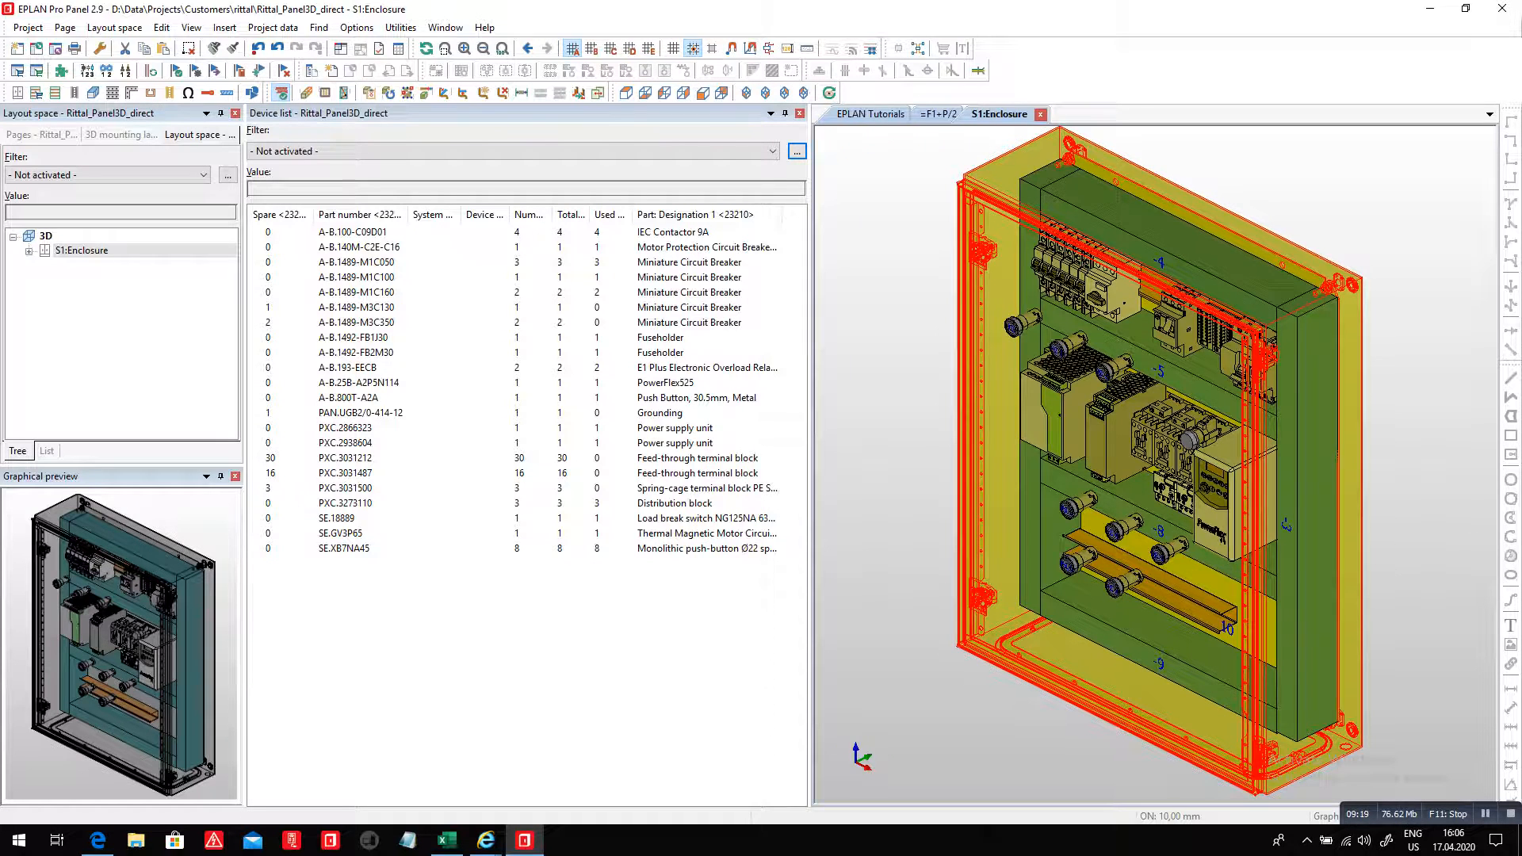
{"action": "left_click", "coordinate": [703, 93]}
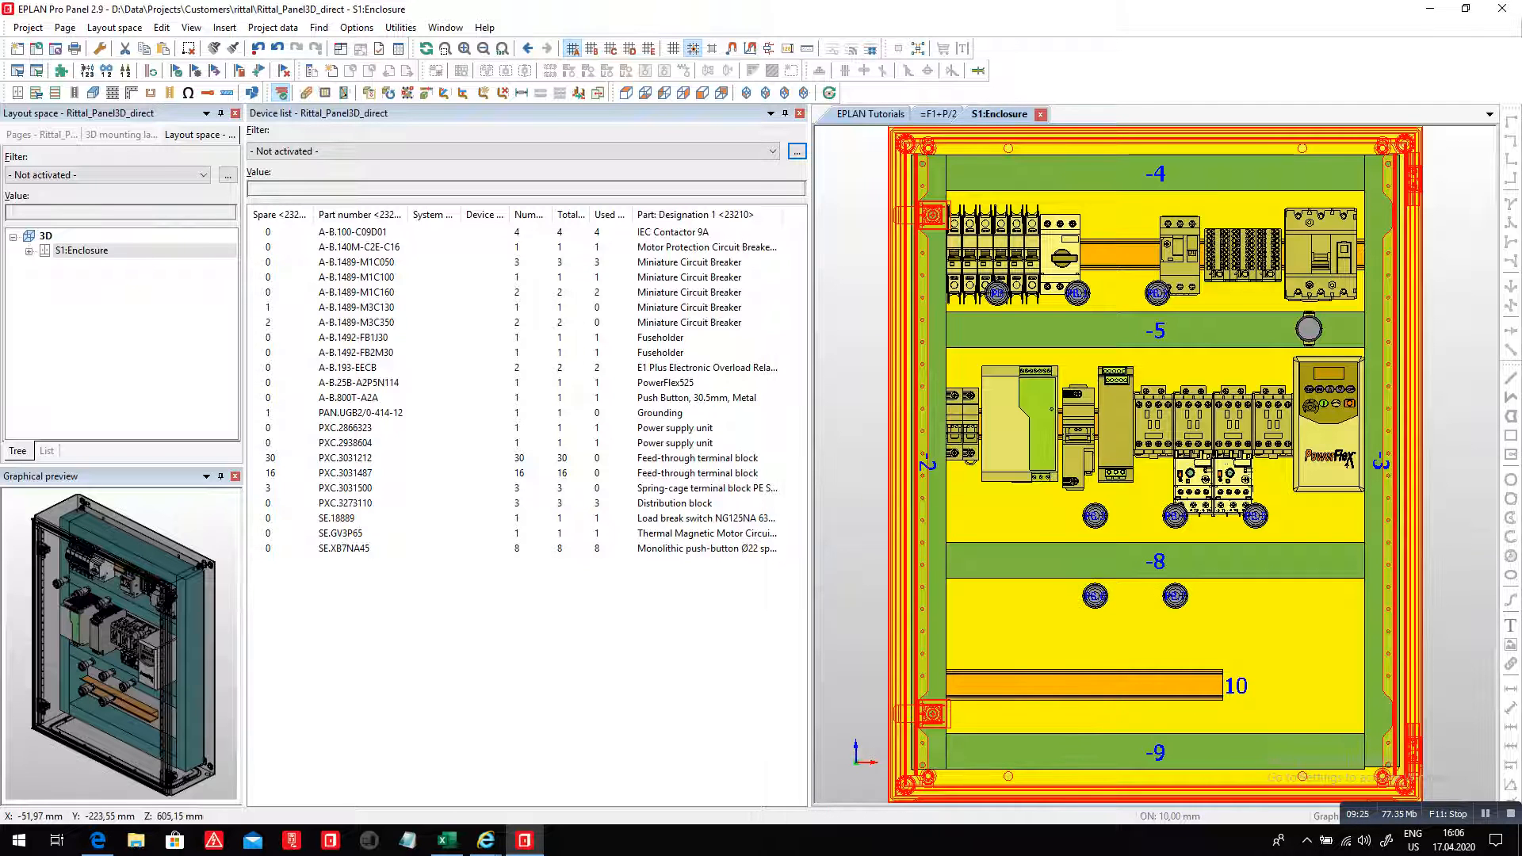
{"action": "left_click_drag", "start_coordinate": [842, 264], "coordinate": [1193, 320]}
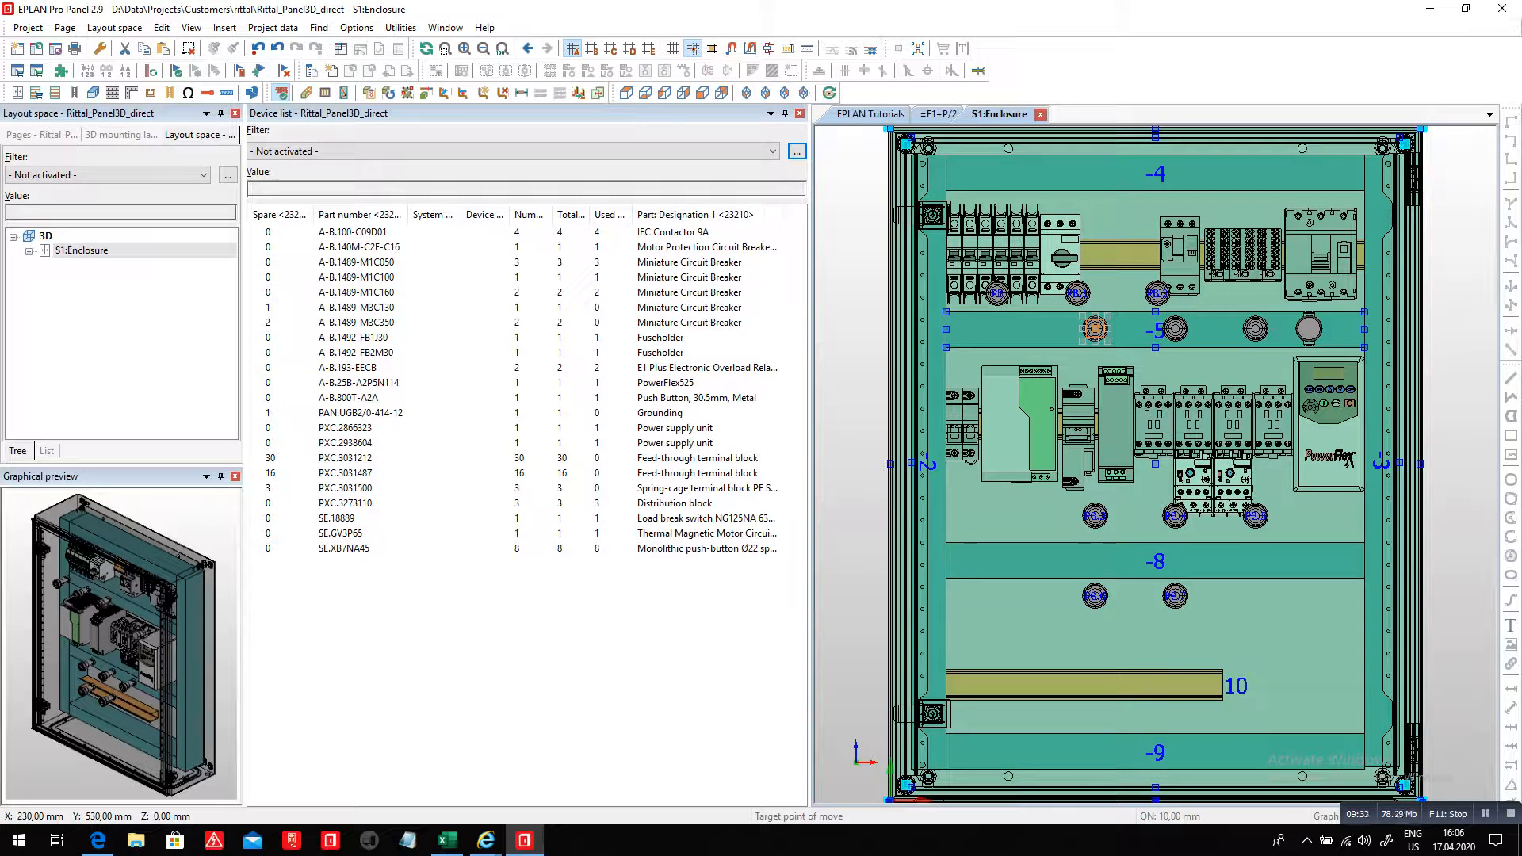
{"action": "left_click", "coordinate": [1095, 328]}
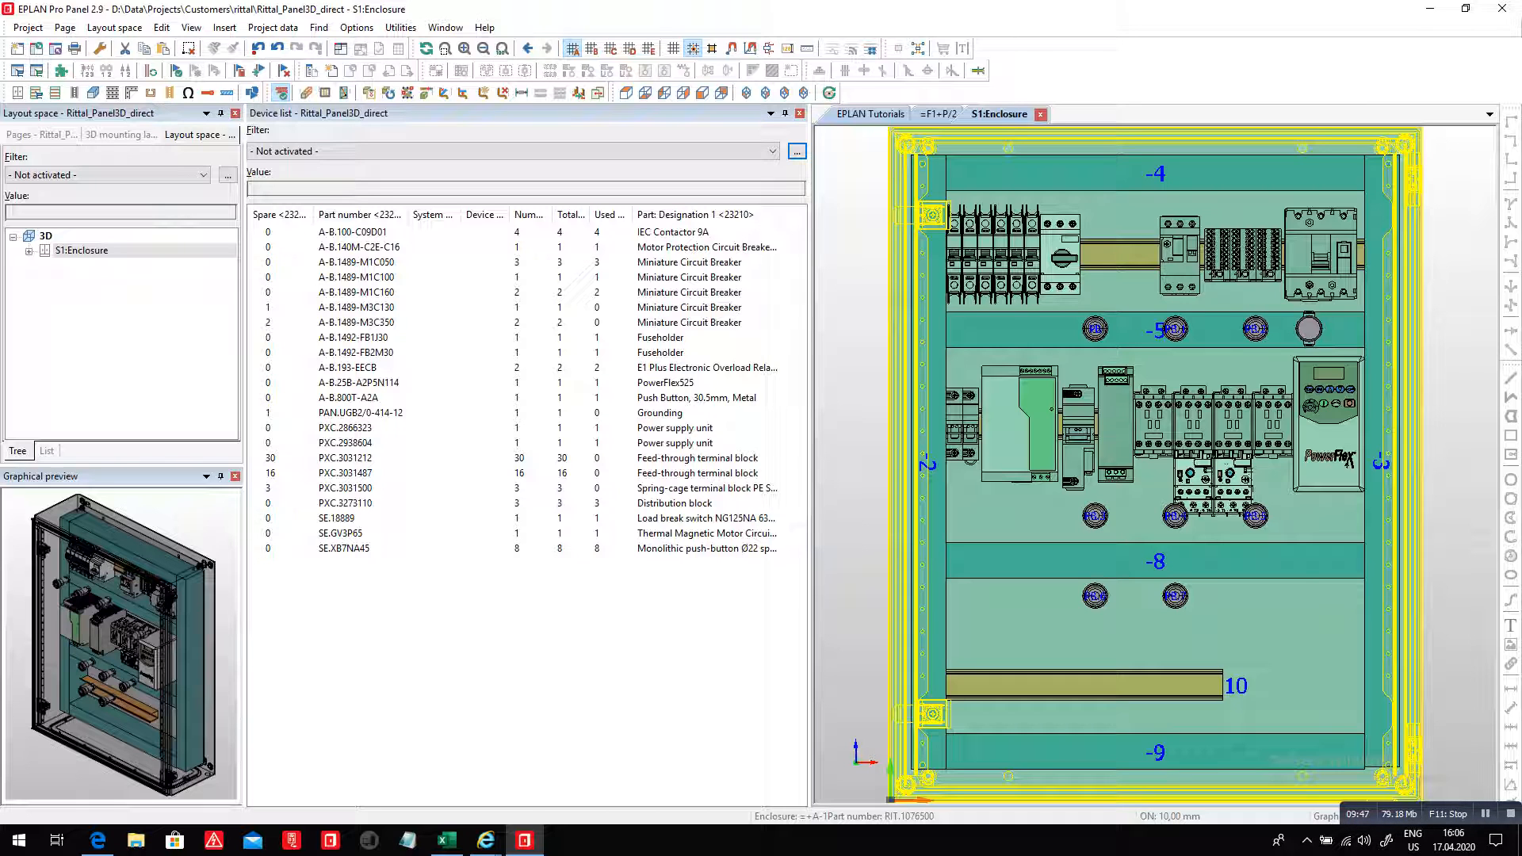
- Close the device list and select the Rittal_Panel3D_direct project in the page navigator
{"action": "left_click", "coordinate": [800, 113]}
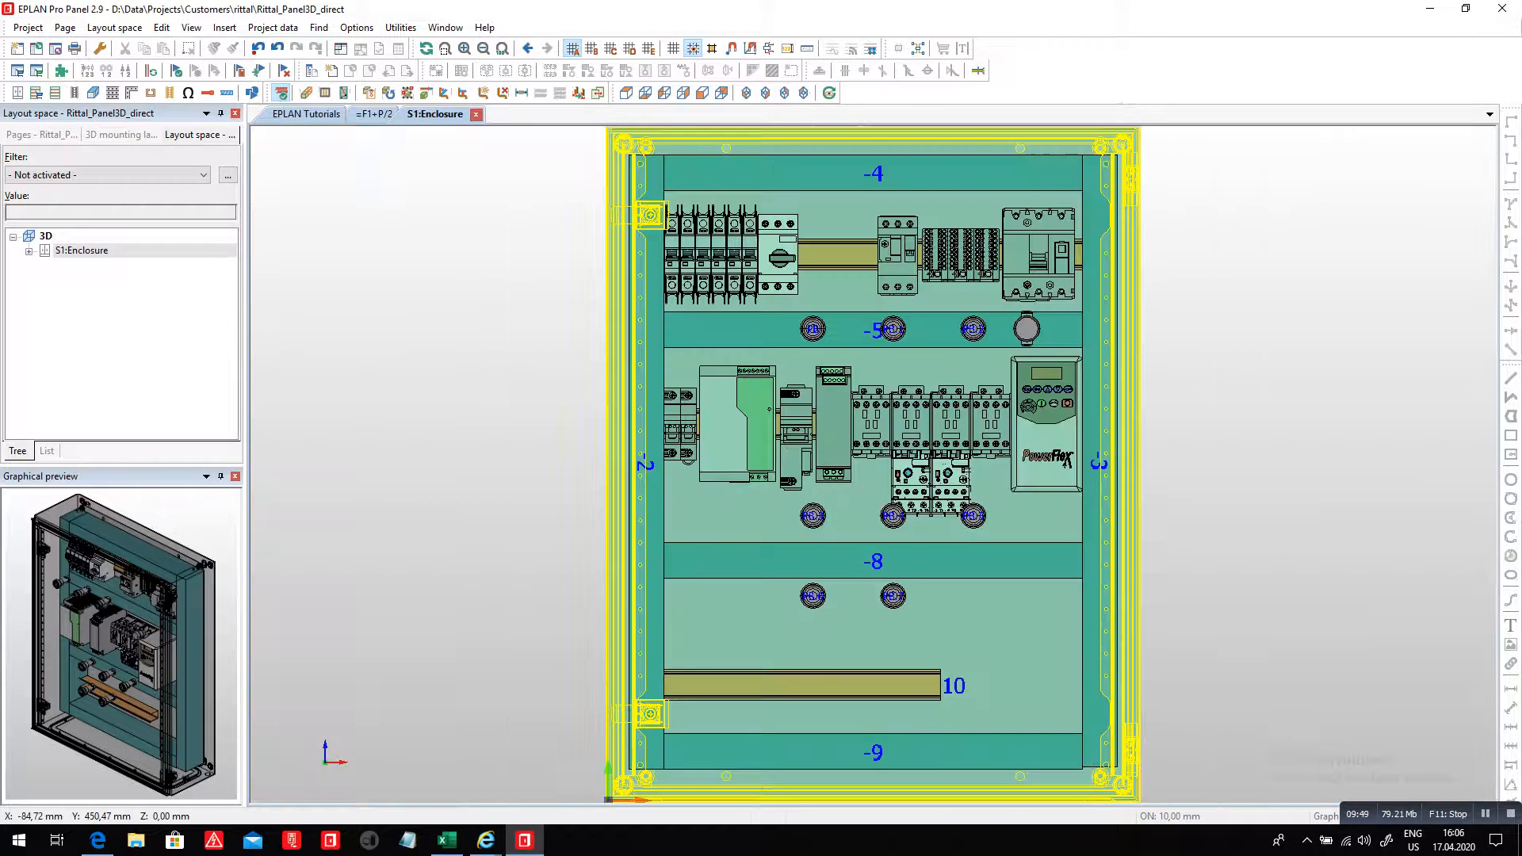
{"action": "left_click", "coordinate": [42, 134]}
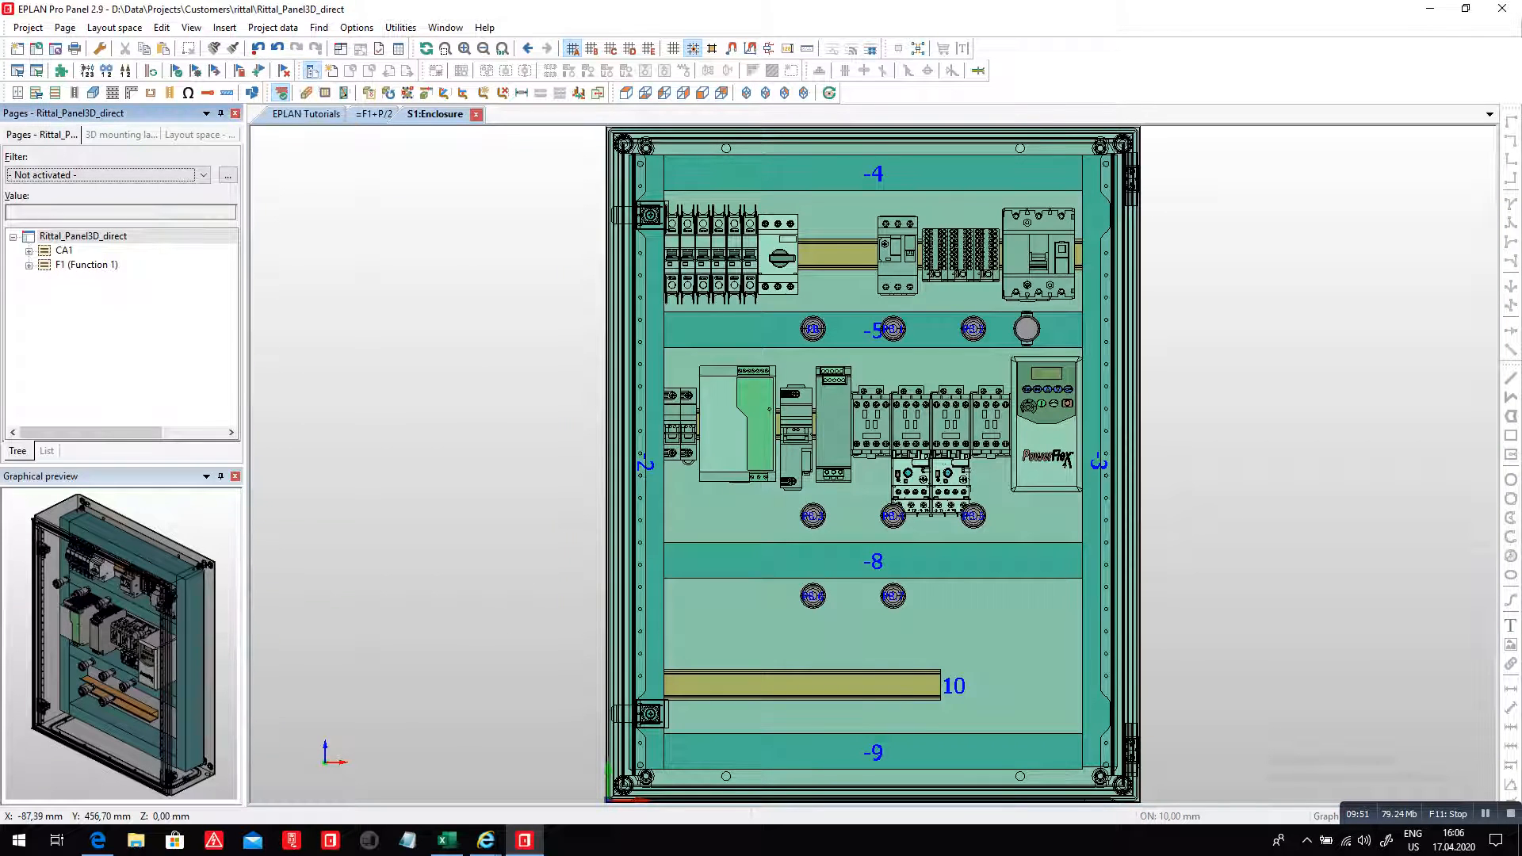
{"action": "left_click", "coordinate": [83, 236]}
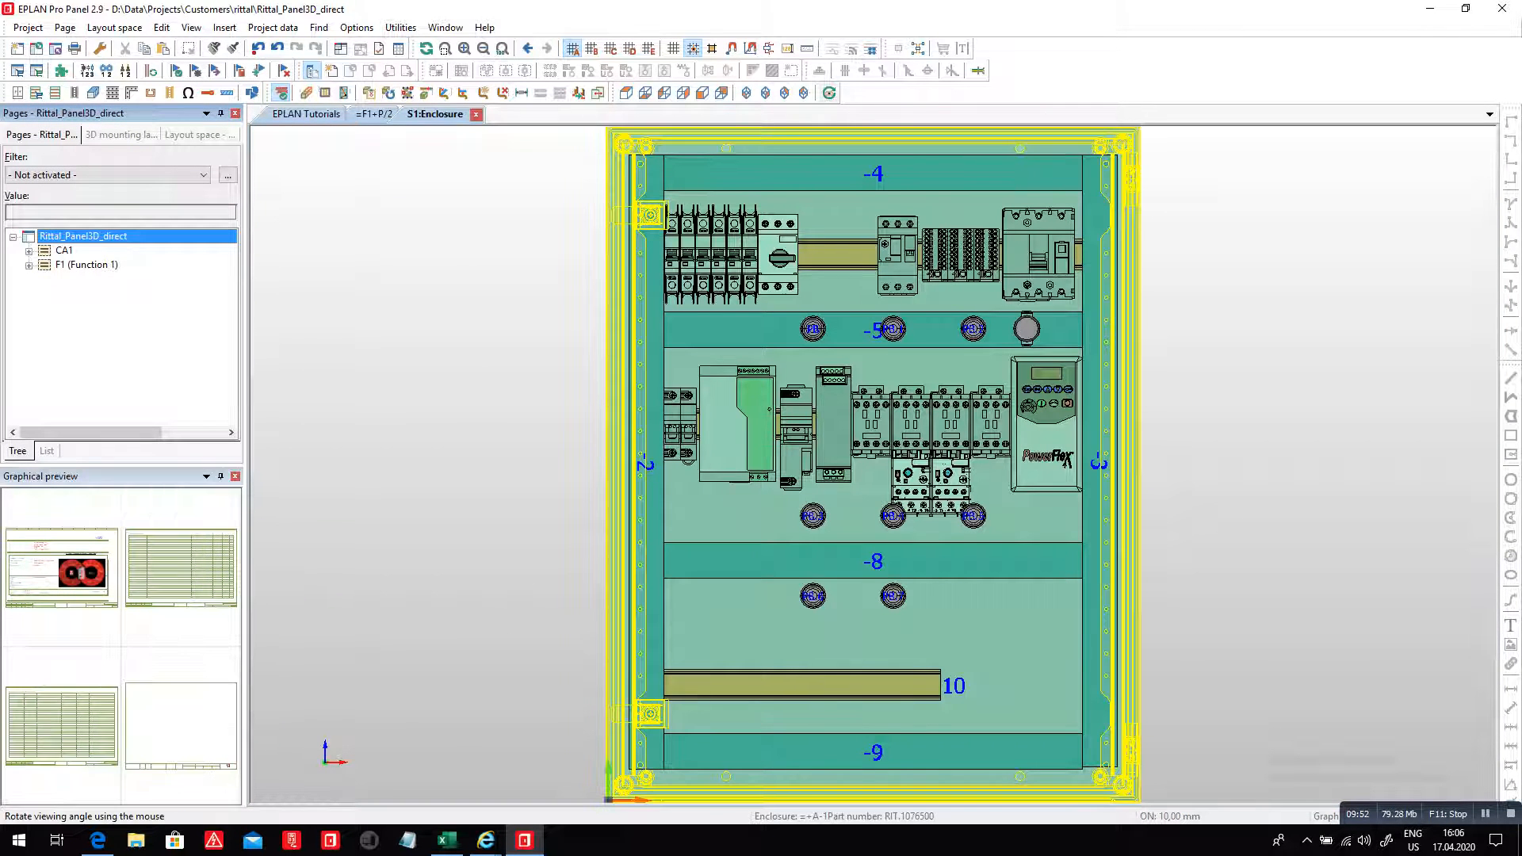
{"action": "scroll", "coordinate": [947, 521], "scroll_direction": "down", "scroll_amount": 1}
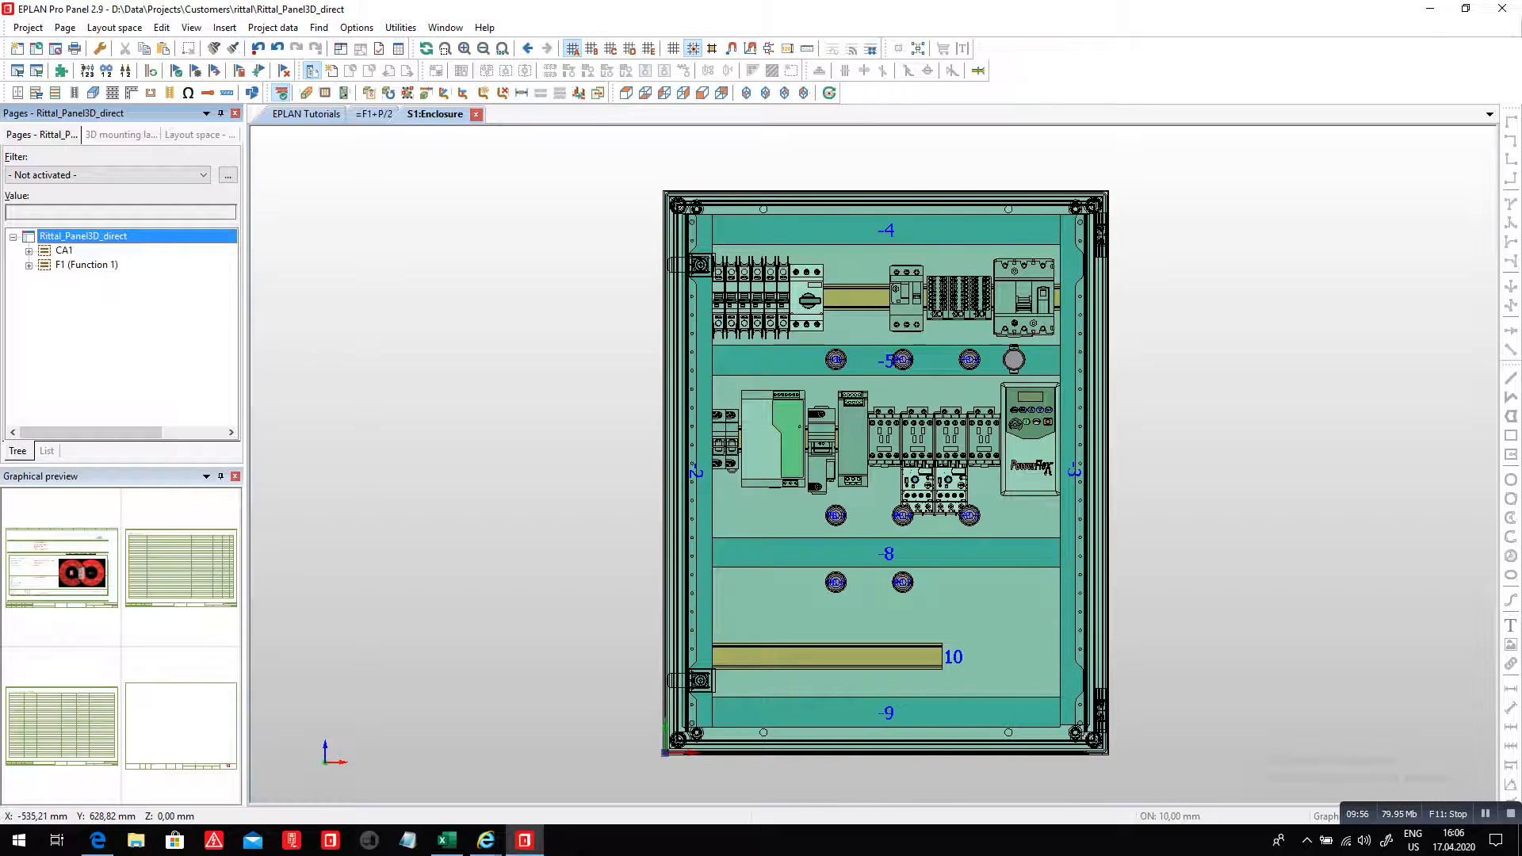
- Generate the model views of the Rittal_Panel3D_direct project from the report templates and close the model views dialog
{"action": "left_click", "coordinate": [400, 27]}
{"action": "mouse_move", "coordinate": [446, 63]}
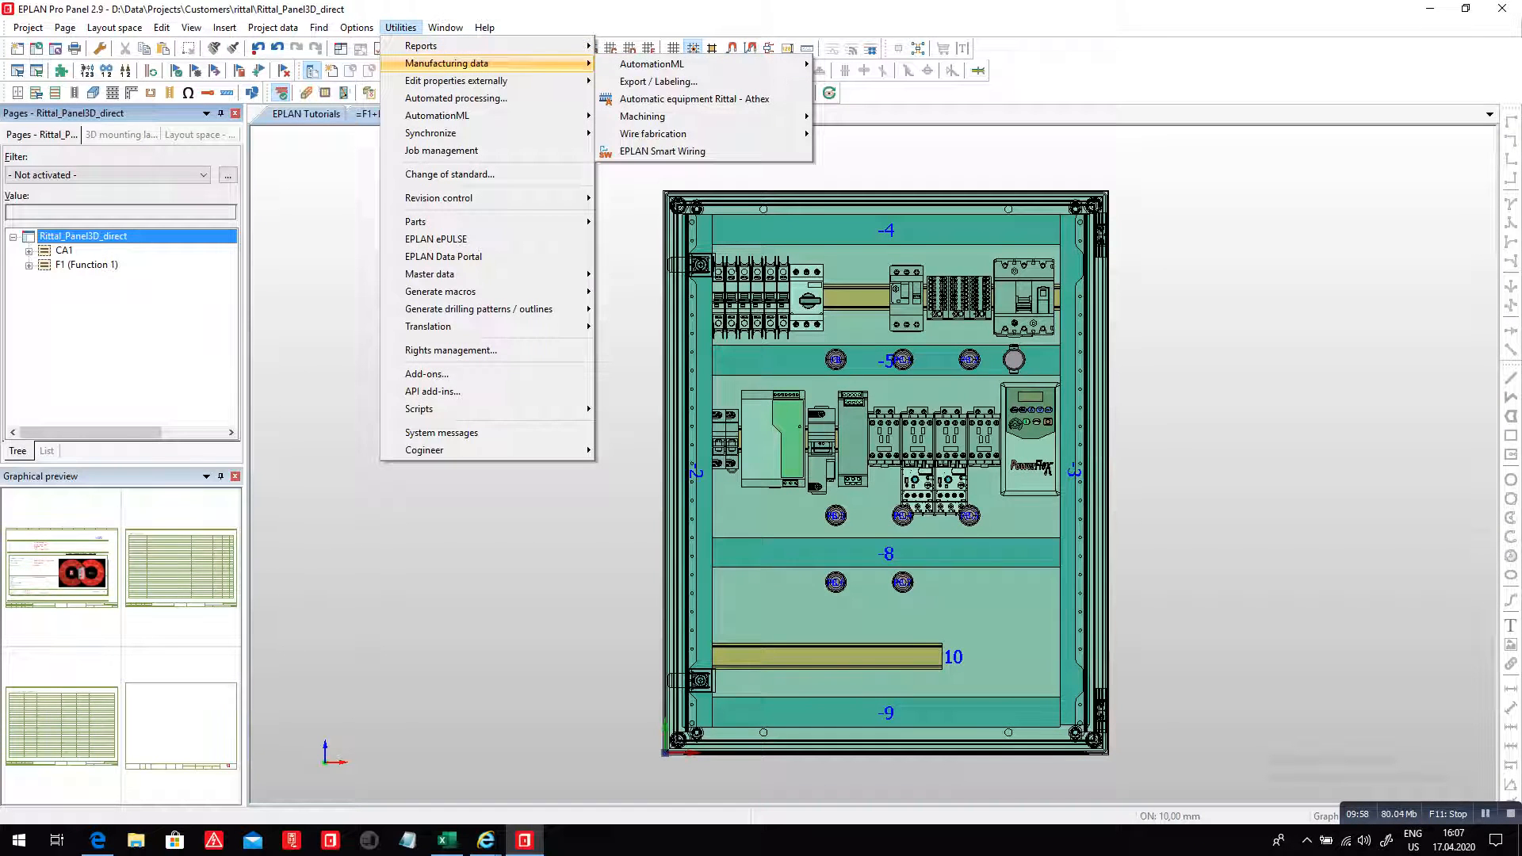
{"action": "mouse_move", "coordinate": [642, 117]}
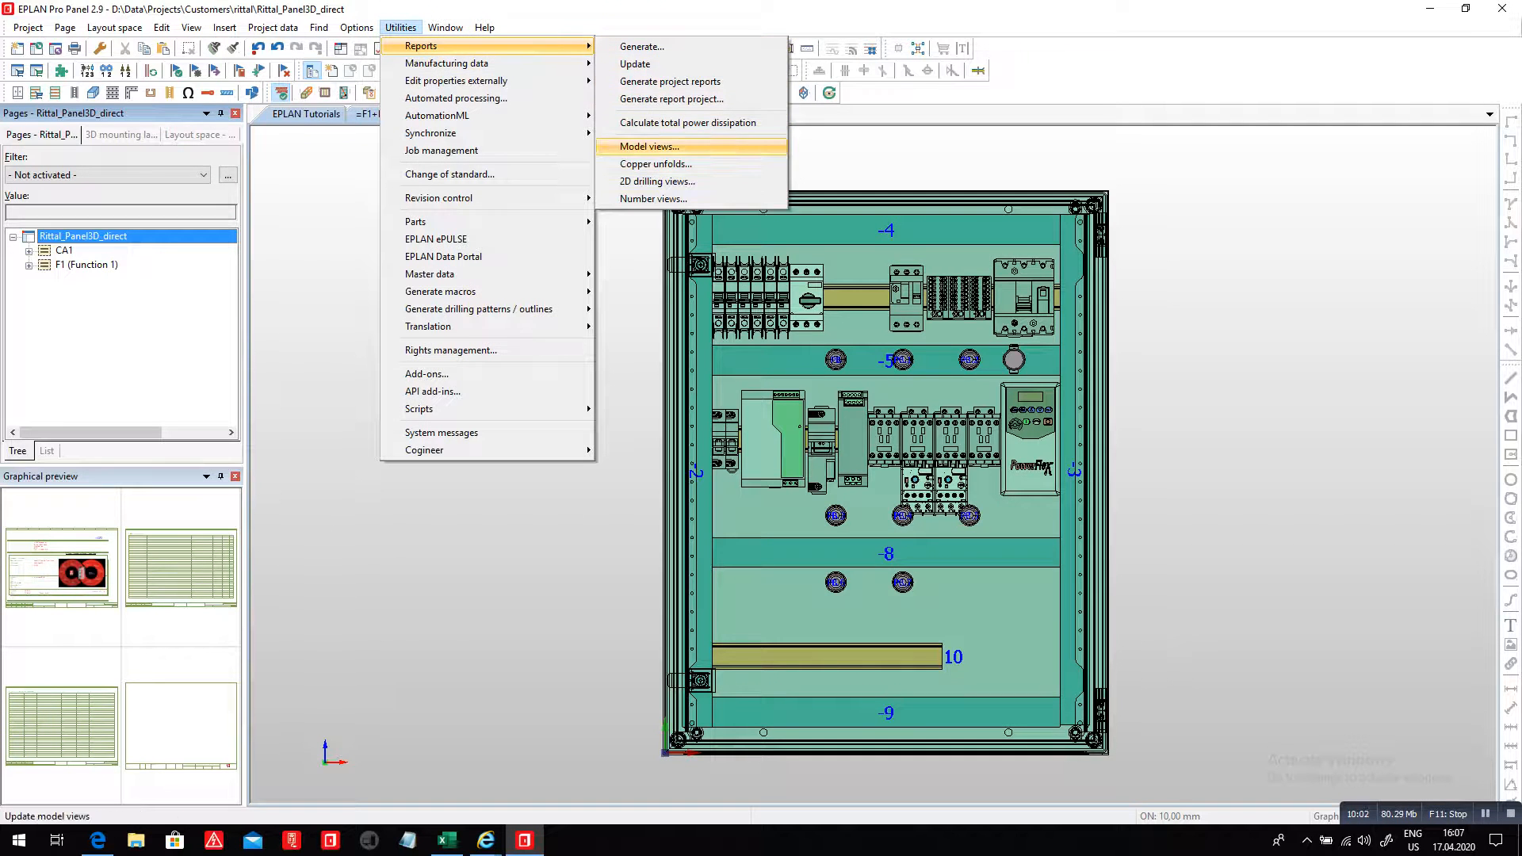
{"action": "left_click", "coordinate": [649, 146]}
{"action": "left_click", "coordinate": [574, 290]}
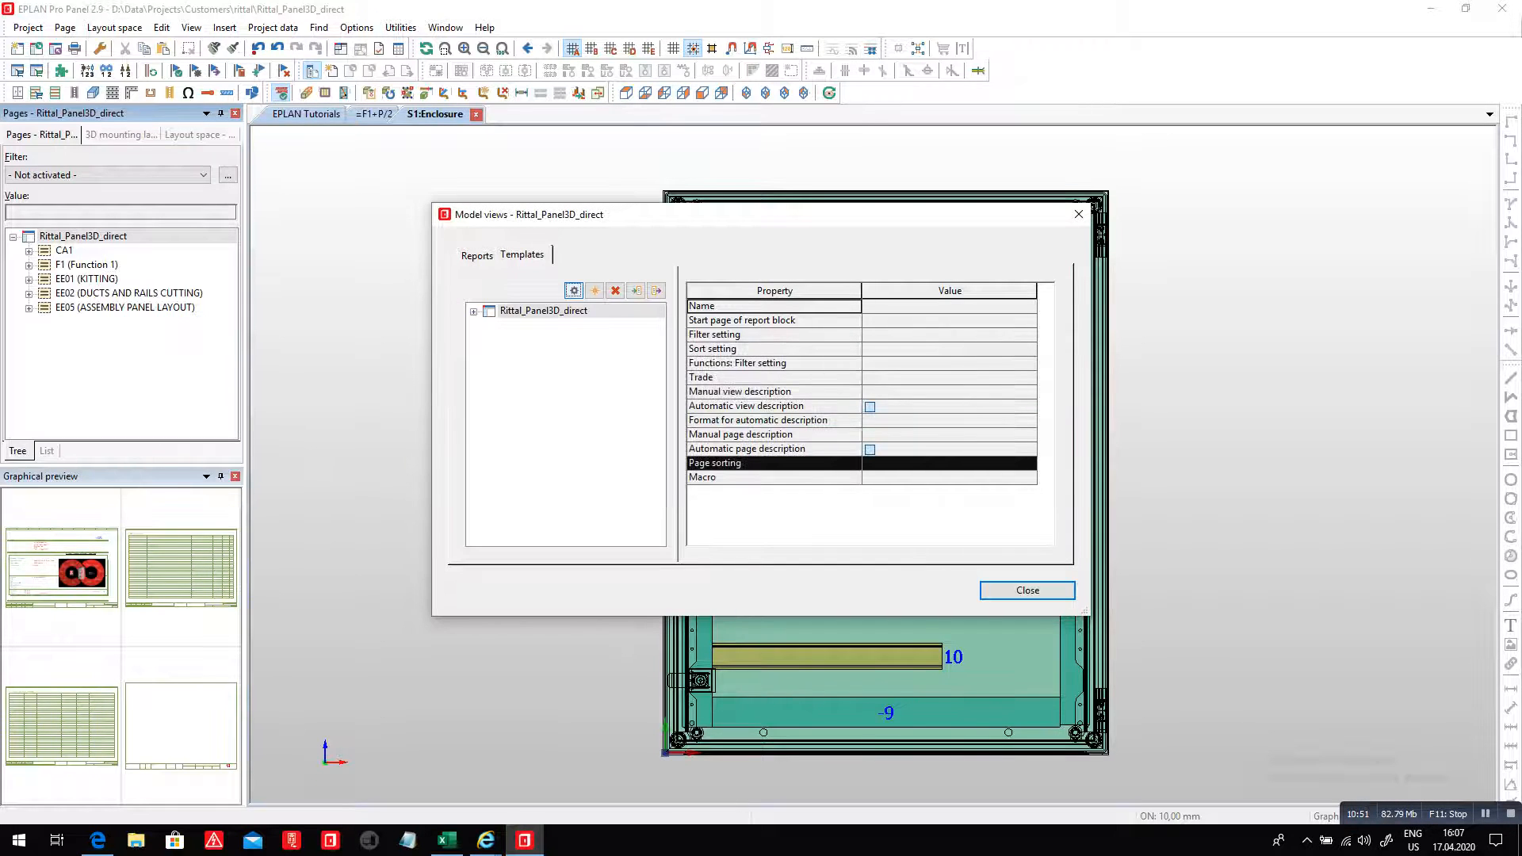
{"action": "left_click", "coordinate": [1028, 590]}
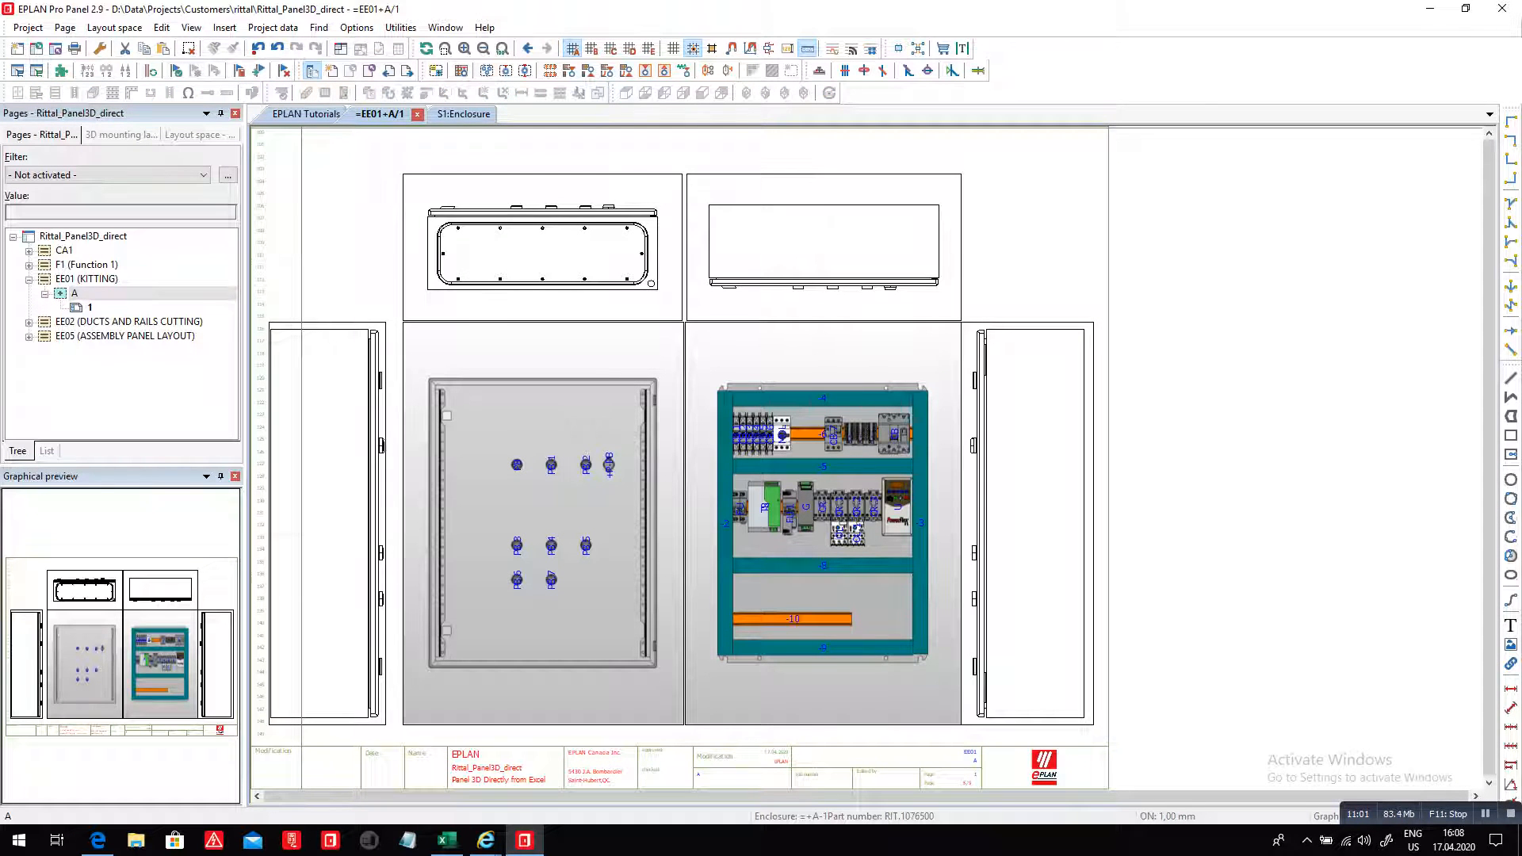
- Review the generated EE02 ducts and rails cutting page and pages 1 and 3 of the EE05 assembly panel layout
{"action": "left_click", "coordinate": [129, 322]}
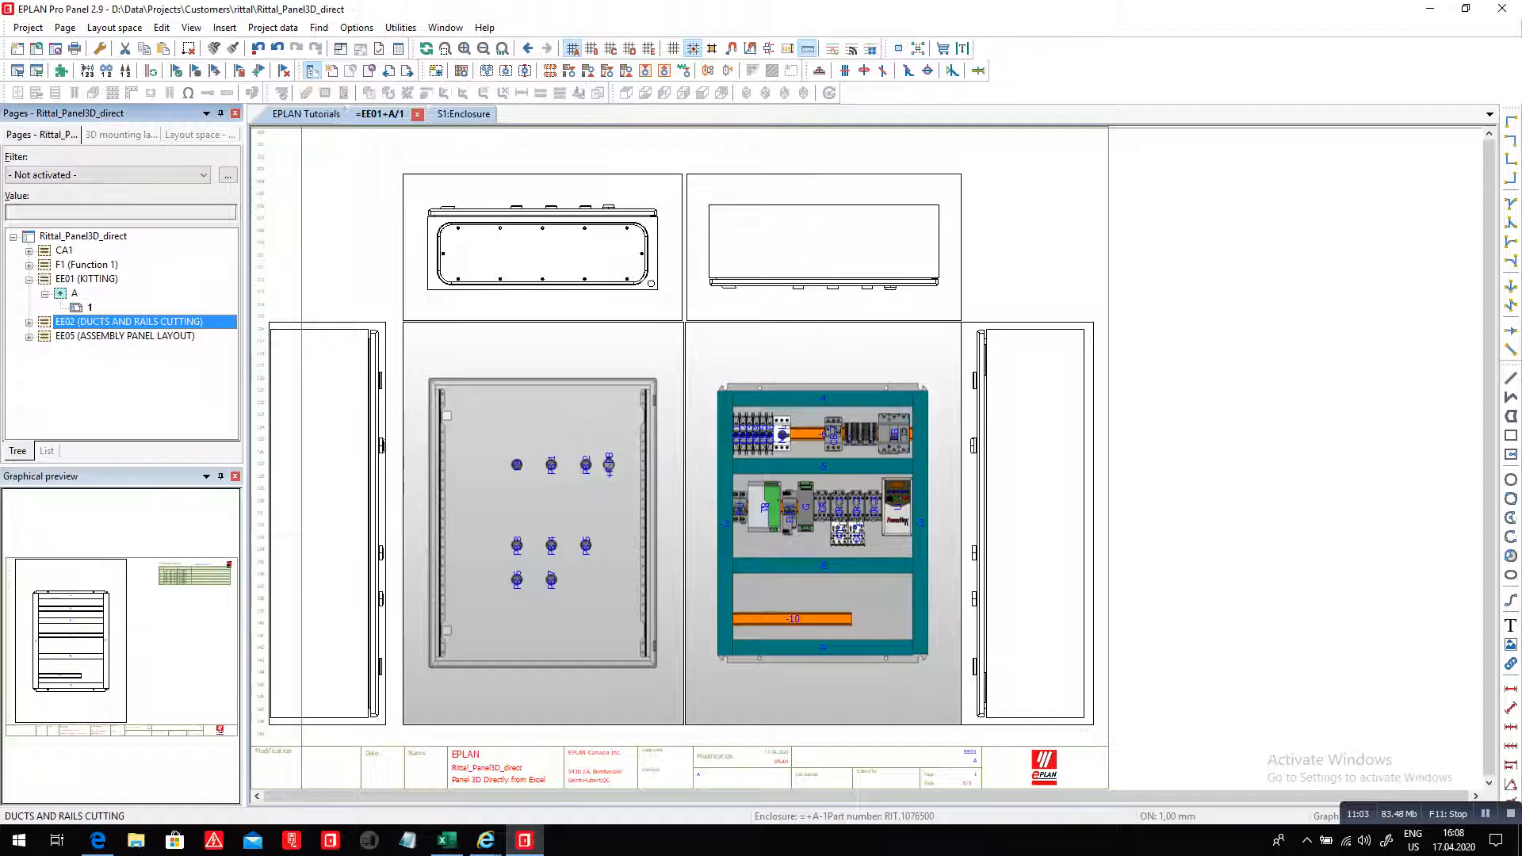
{"action": "double_click", "coordinate": [128, 322]}
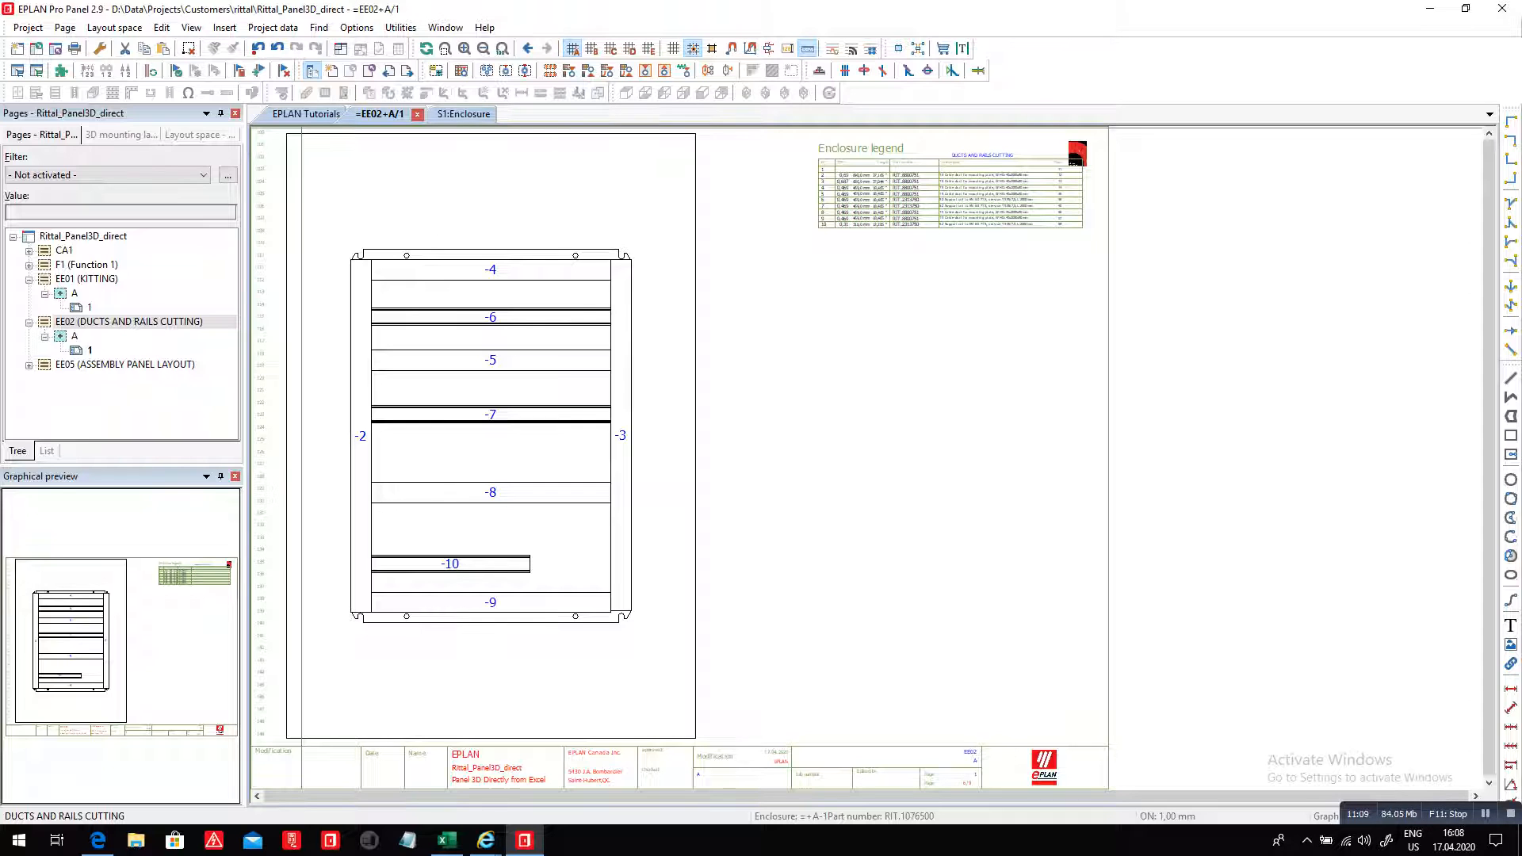
{"action": "left_click", "coordinate": [90, 350]}
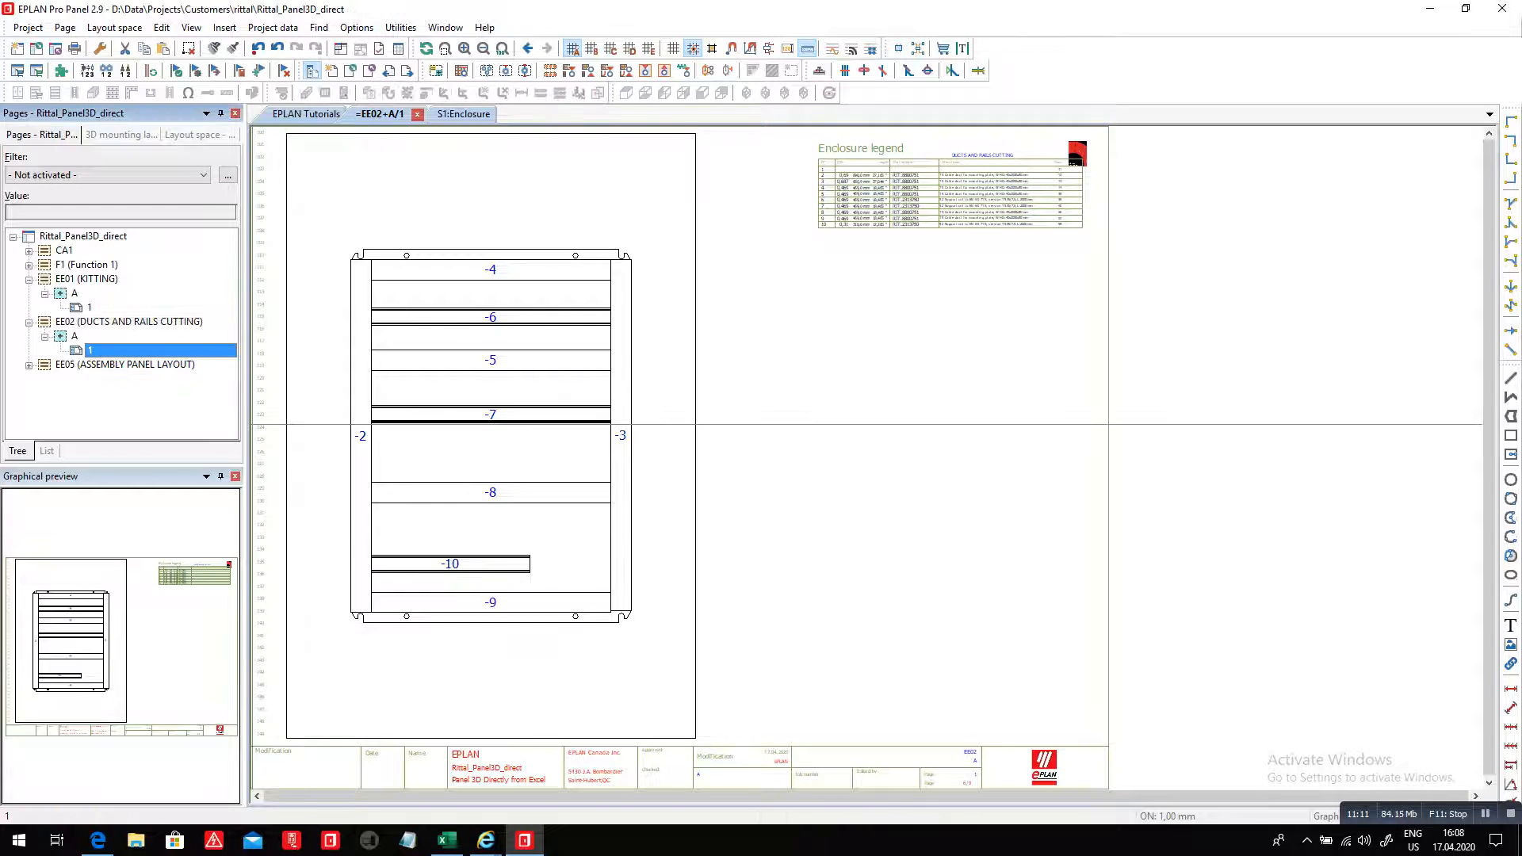
{"action": "double_click", "coordinate": [125, 365]}
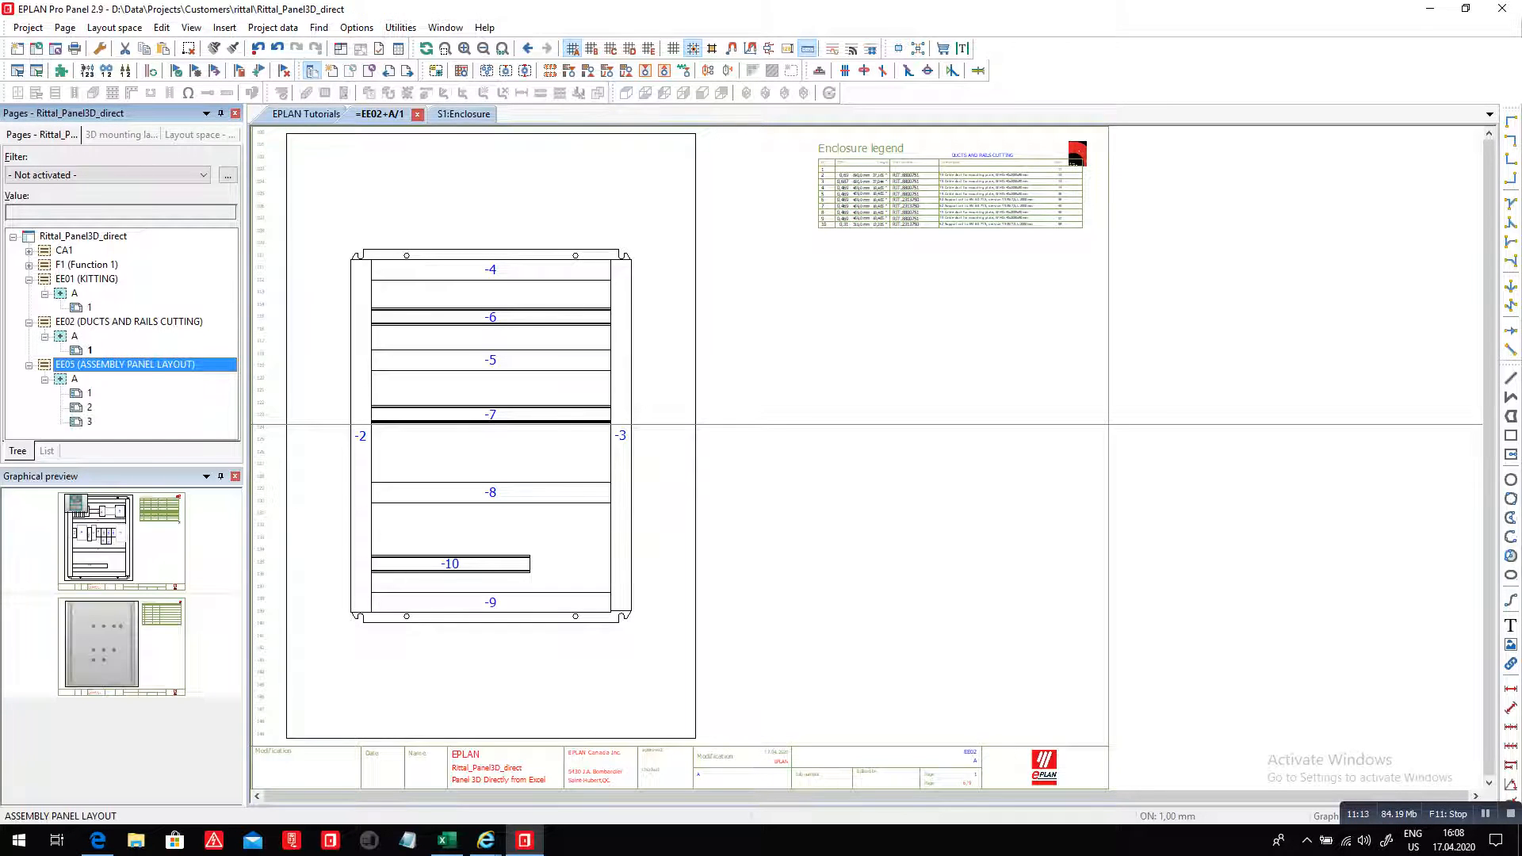
{"action": "double_click", "coordinate": [90, 393]}
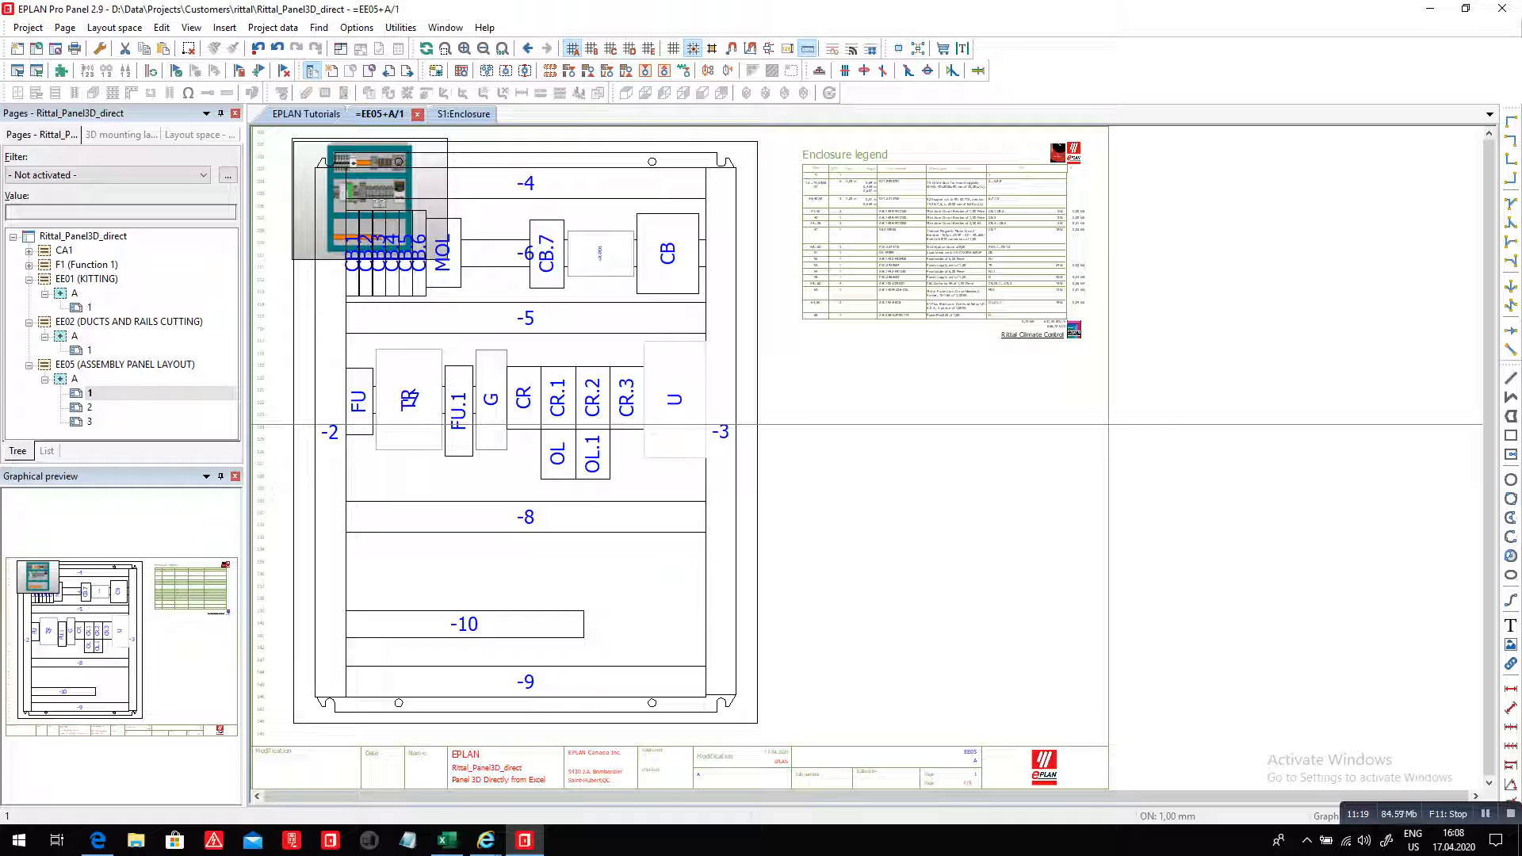
{"action": "double_click", "coordinate": [90, 422]}
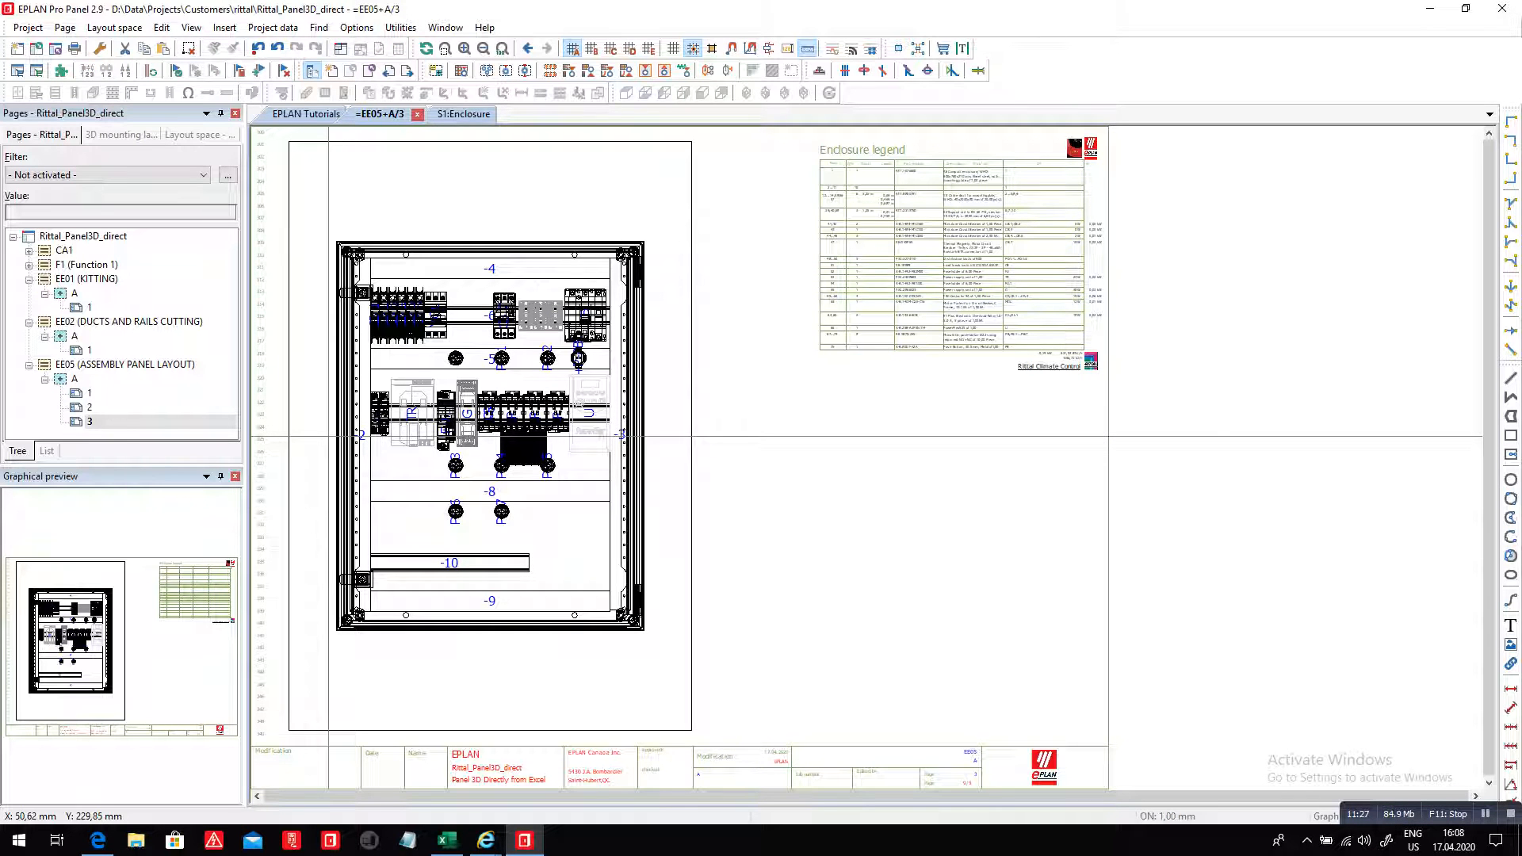
- Examine the enclosure legend table on page 3 of the EE05 assembly panel layout up close
{"action": "key", "text": "z"}
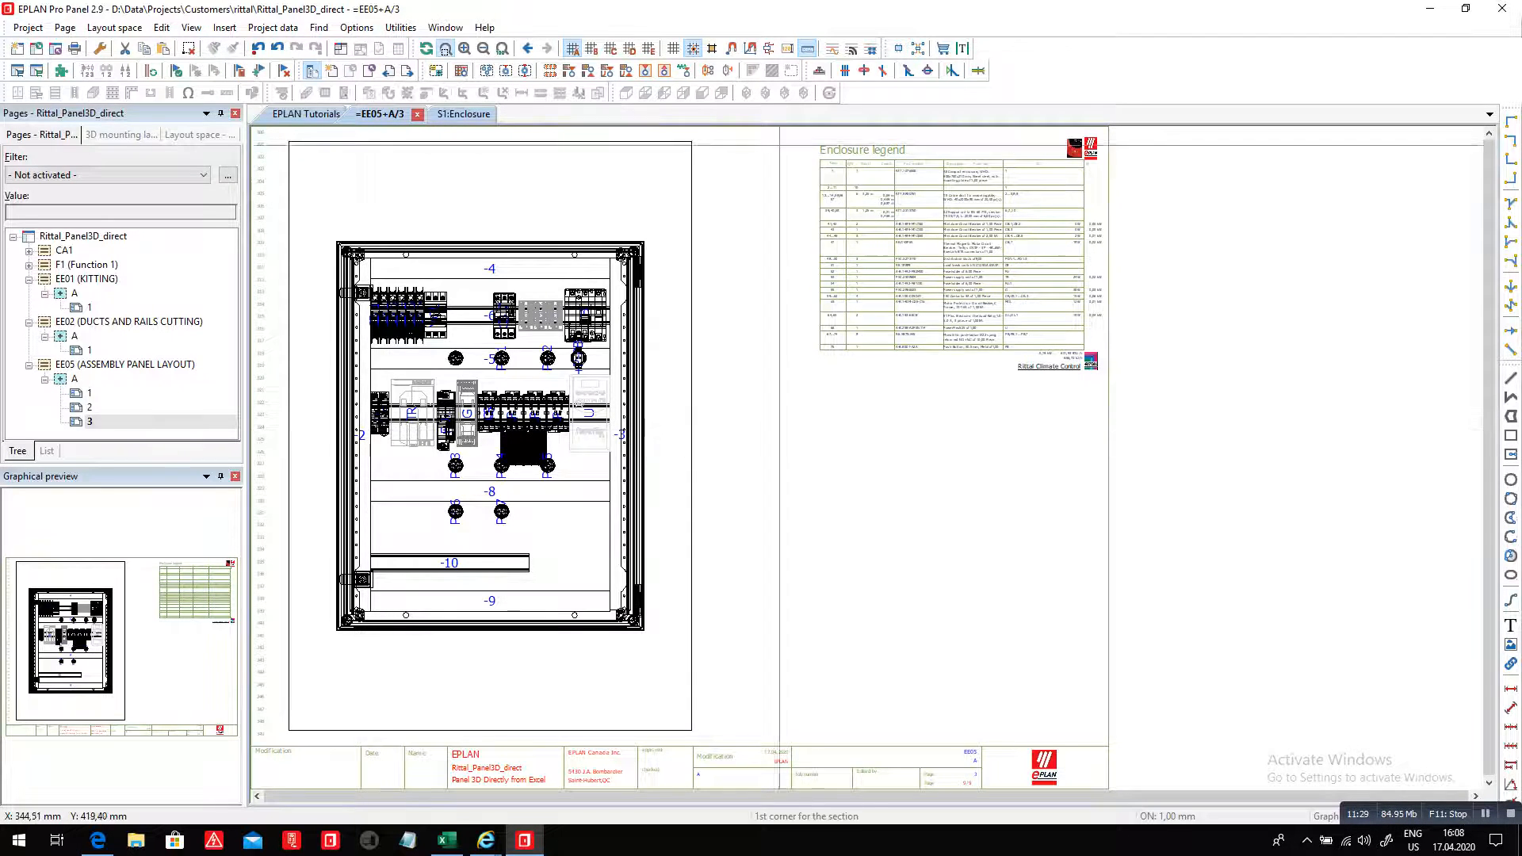
{"action": "left_click_drag", "start_coordinate": [779, 149], "coordinate": [1164, 474]}
{"action": "left_click", "coordinate": [1164, 474]}
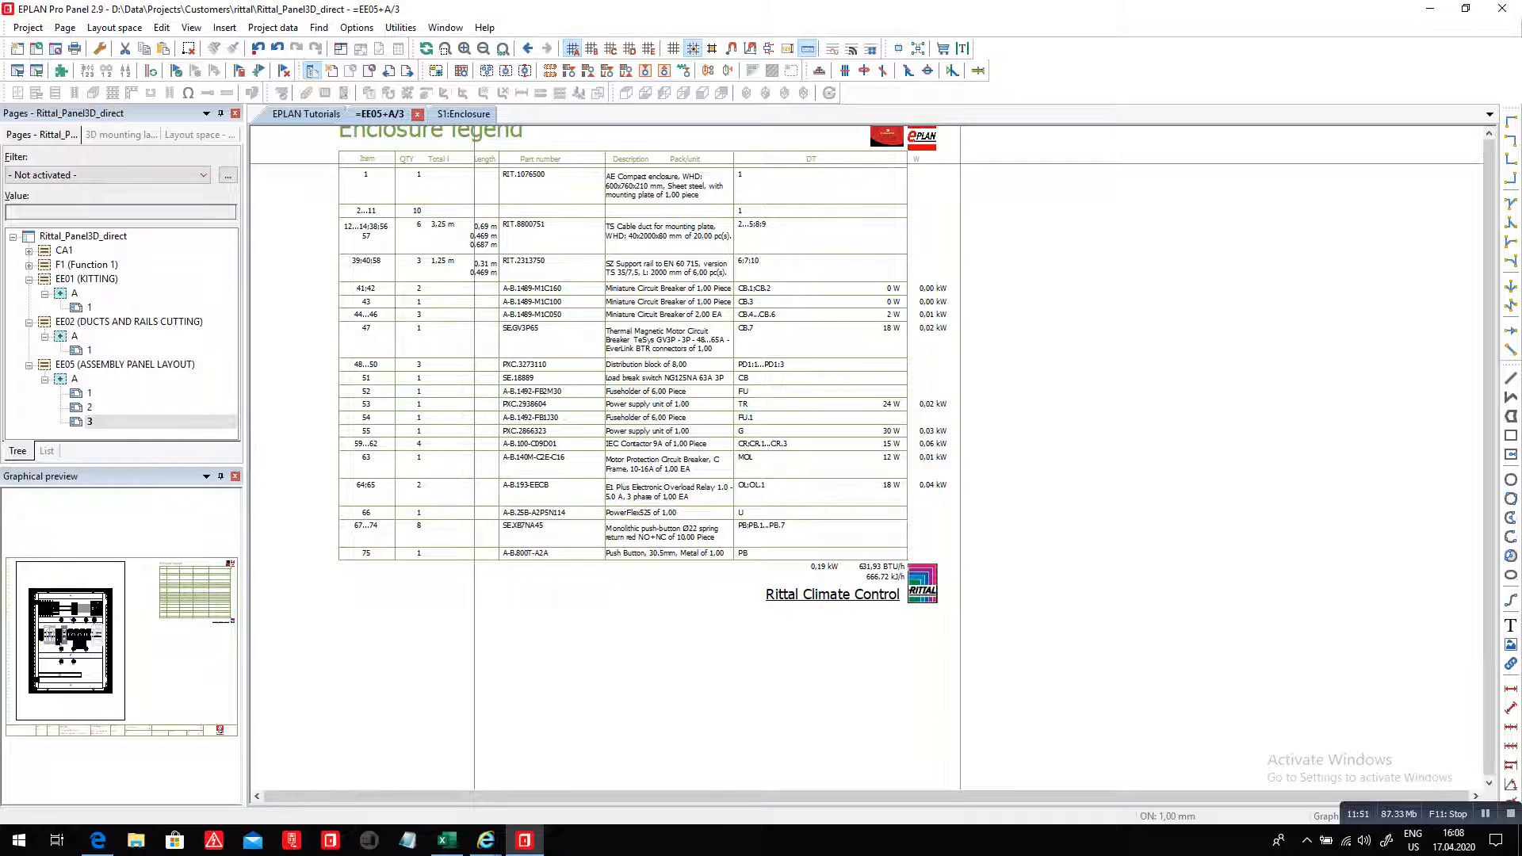
{"action": "left_click", "coordinate": [503, 48]}
- Generate the 2D drilling views of the Rittal_Panel3D_direct project from the report templates and close the drilling views dialog
{"action": "left_click", "coordinate": [84, 236]}
{"action": "left_click", "coordinate": [401, 28]}
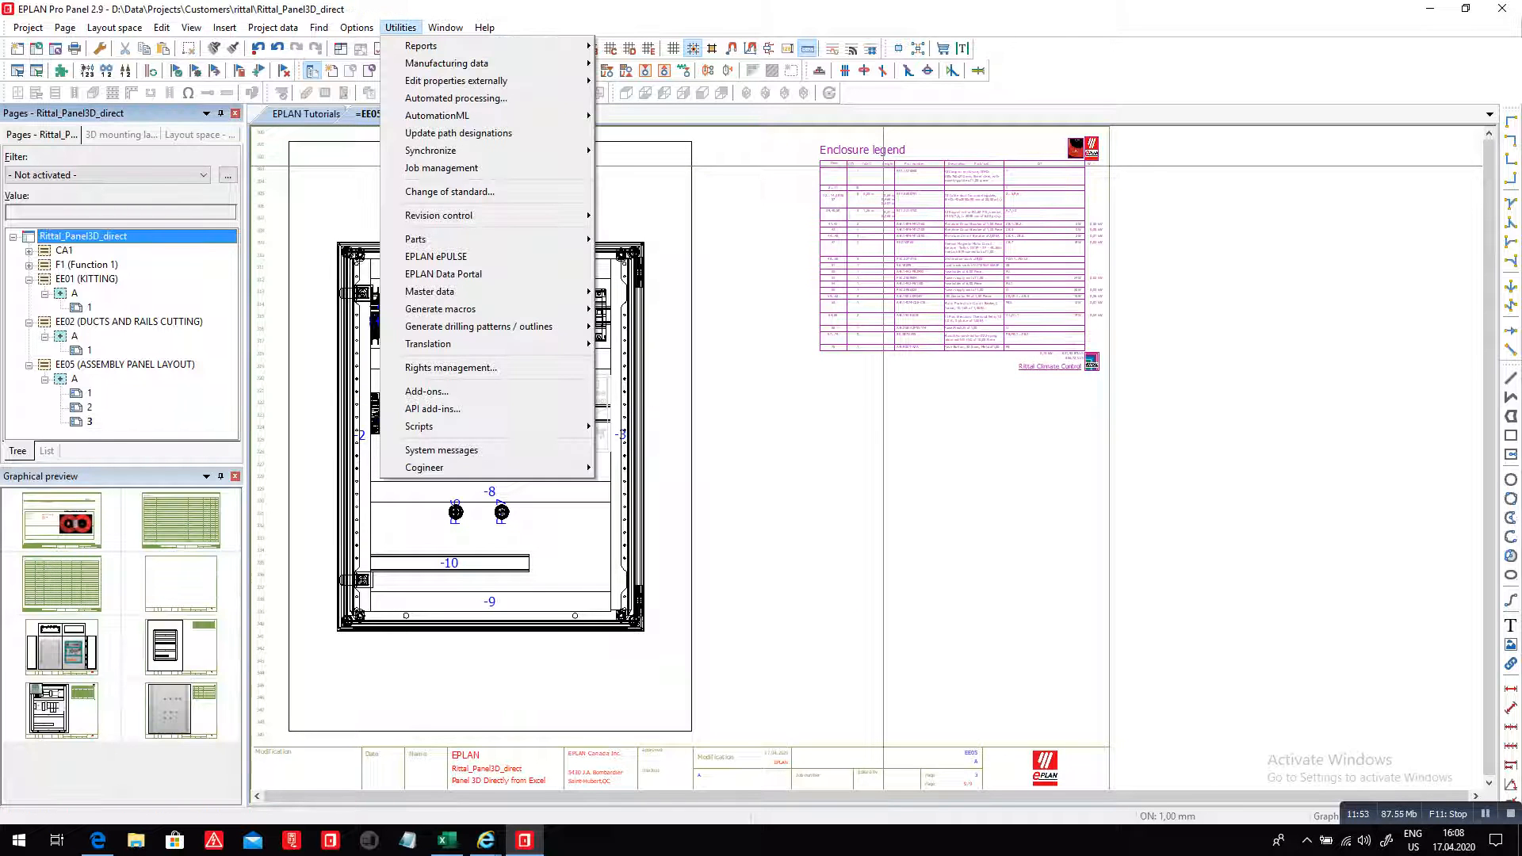
{"action": "mouse_move", "coordinate": [420, 45]}
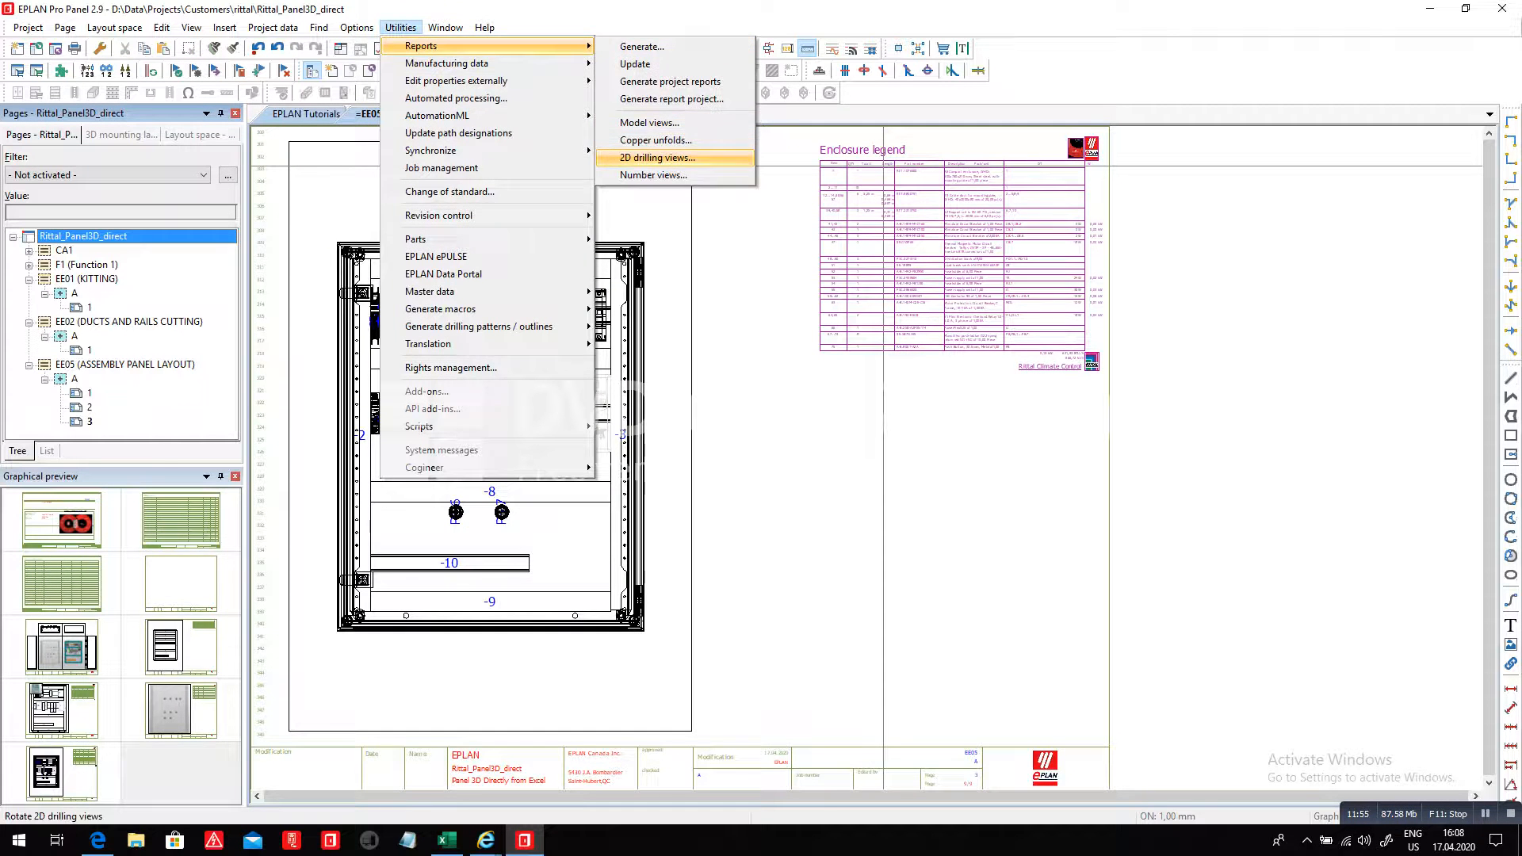
{"action": "left_click", "coordinate": [638, 150]}
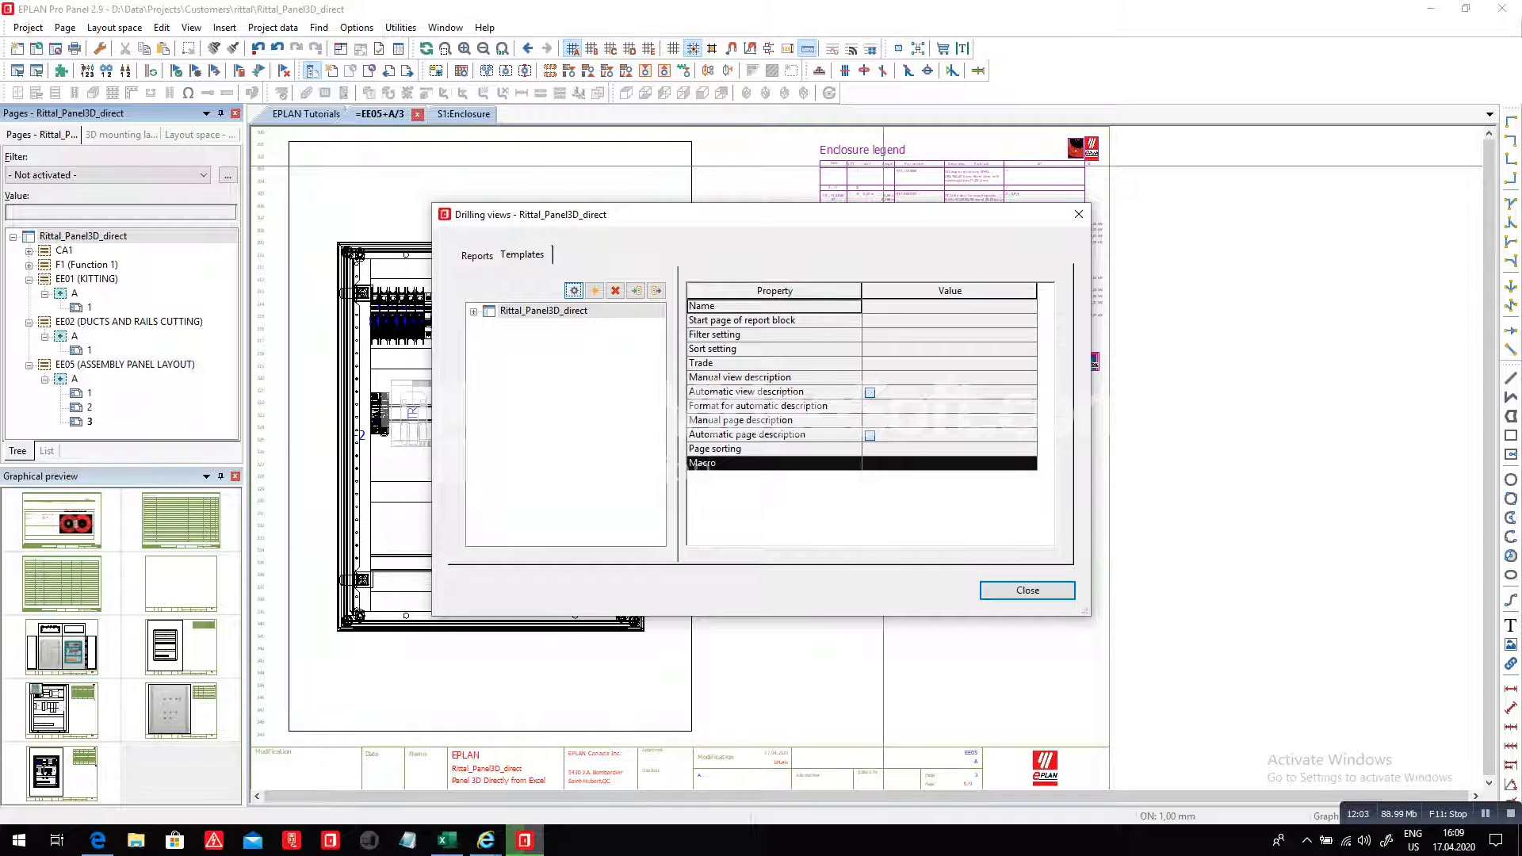
{"action": "left_click", "coordinate": [574, 290]}
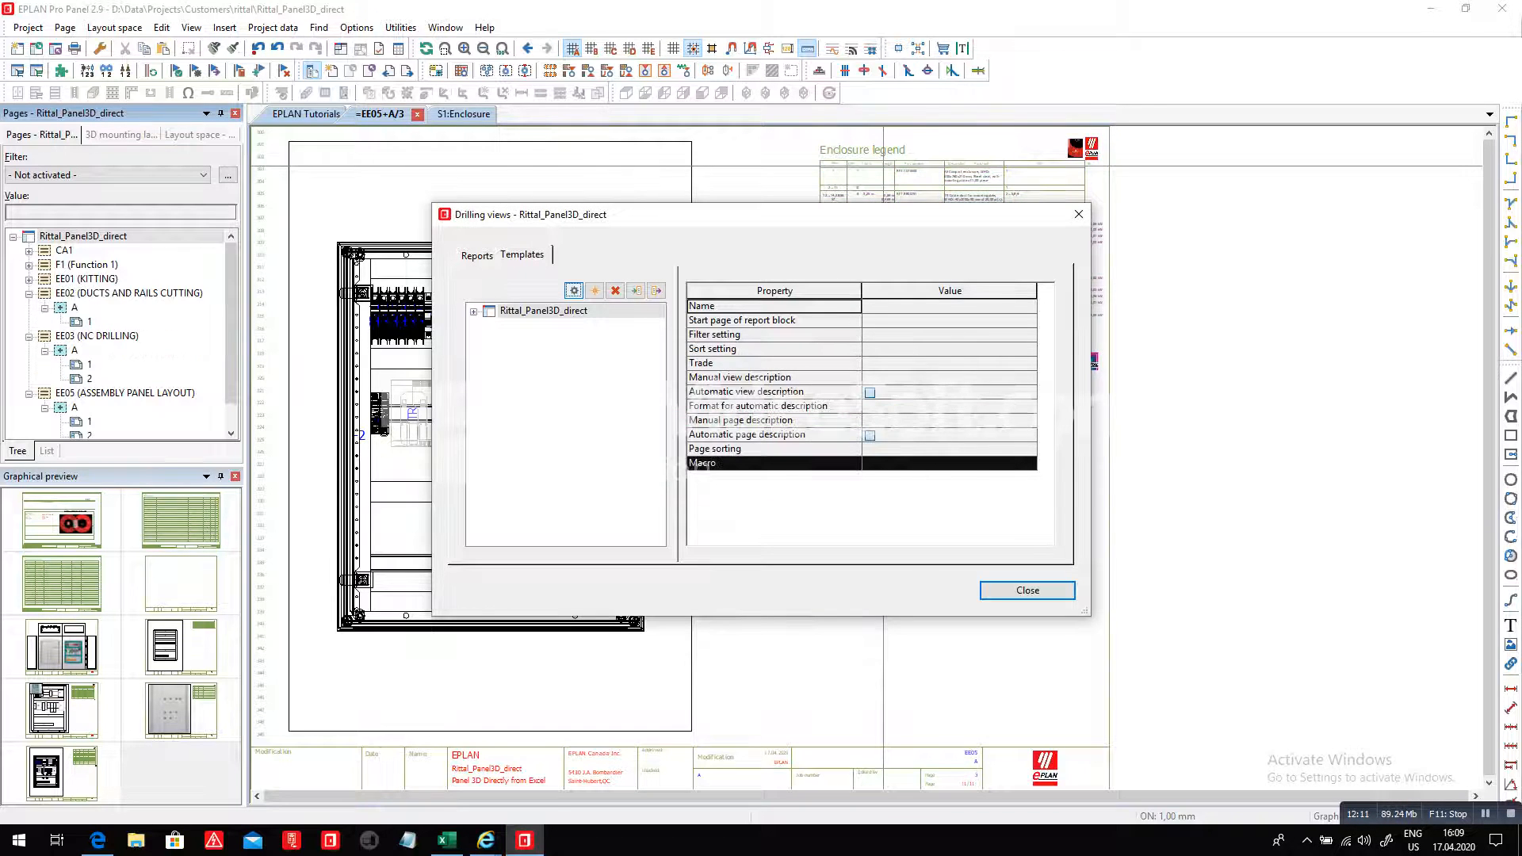
{"action": "left_click", "coordinate": [1028, 591]}
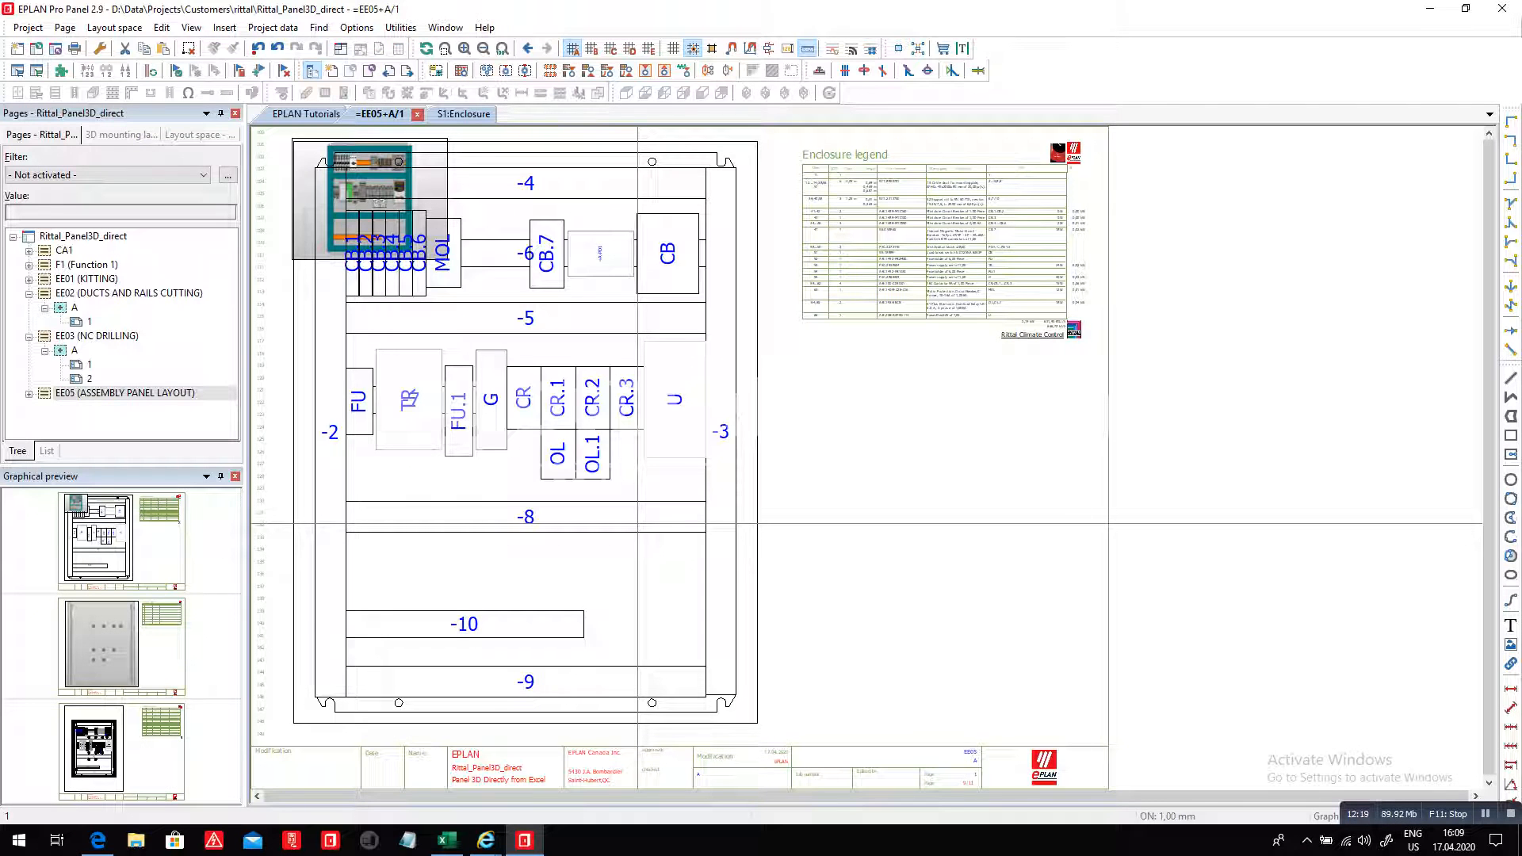
- Review the drilling drawings and cut-out legends on pages 1 and 2 of EE03 NC drilling
{"action": "left_click", "coordinate": [90, 365]}
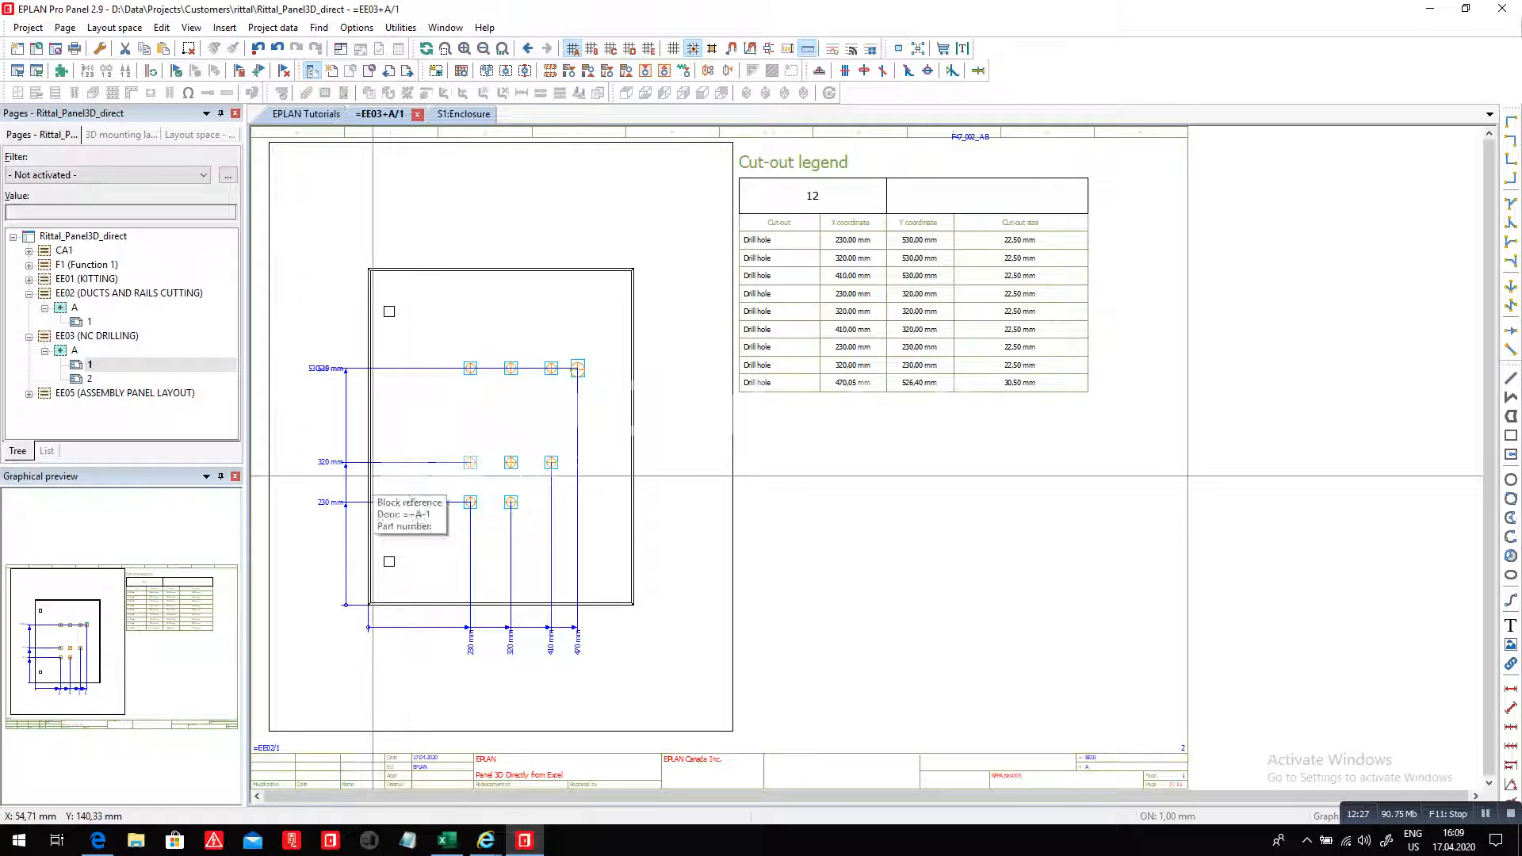
{"action": "key", "text": "Page_Down"}
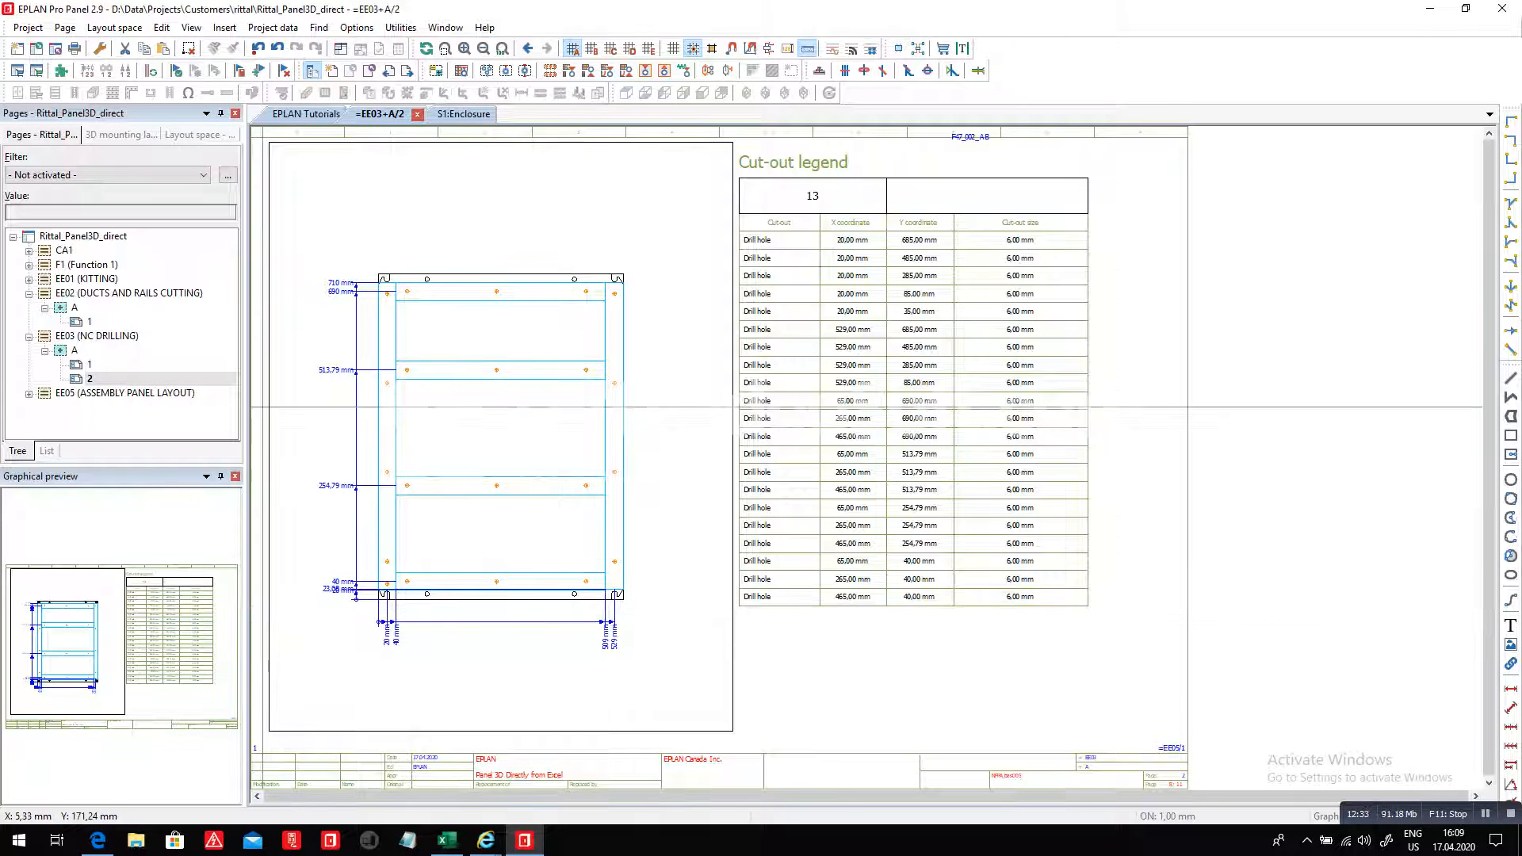
- Open the S1:Enclosure 3D layout space and switch to the NFPA_bas005_Bom parts list in Excel
{"action": "left_click", "coordinate": [200, 135]}
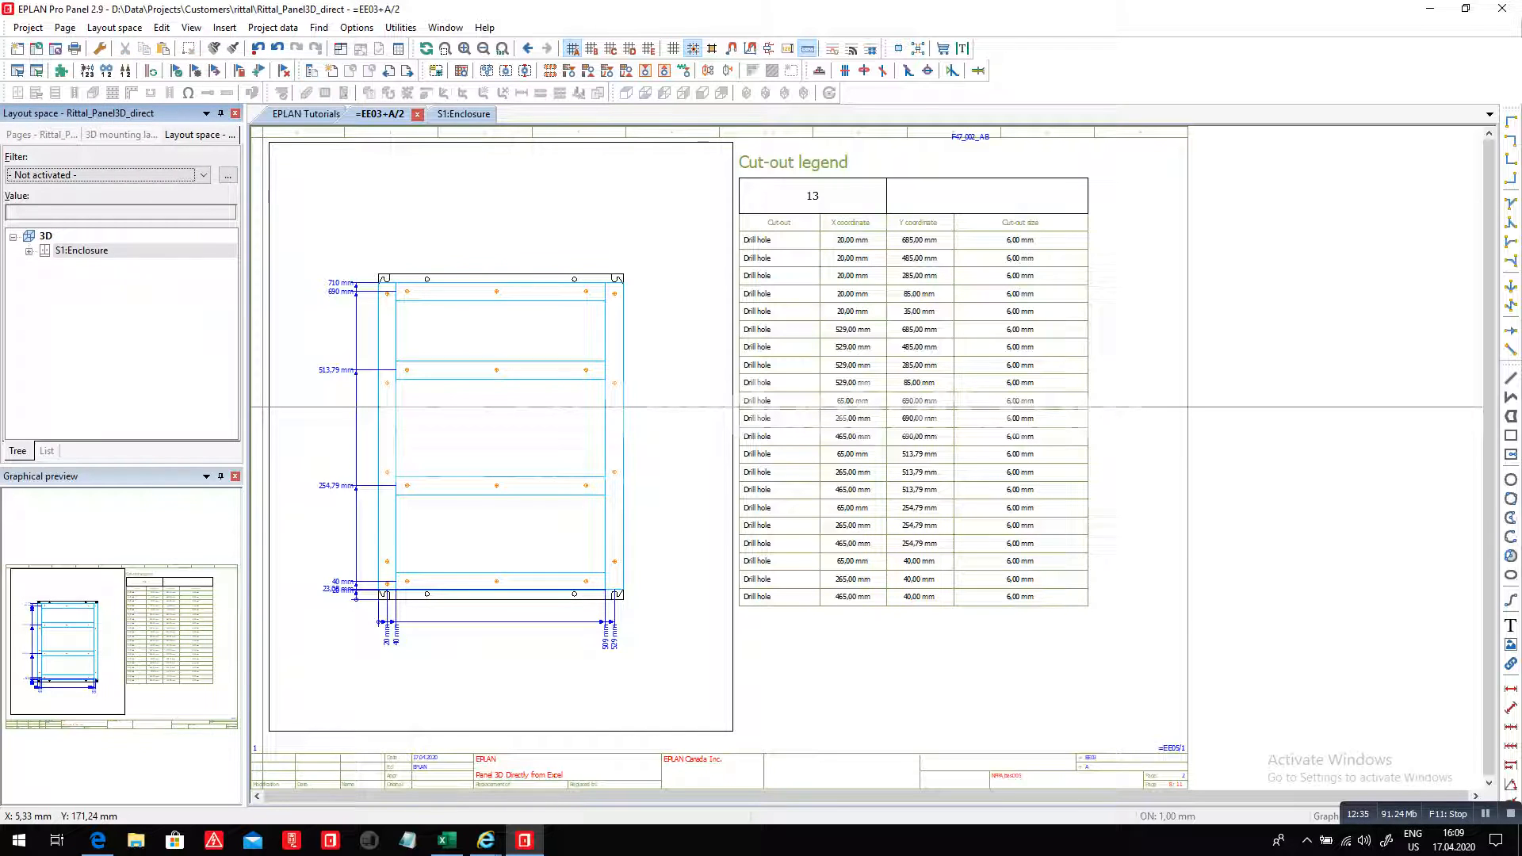
{"action": "double_click", "coordinate": [82, 250]}
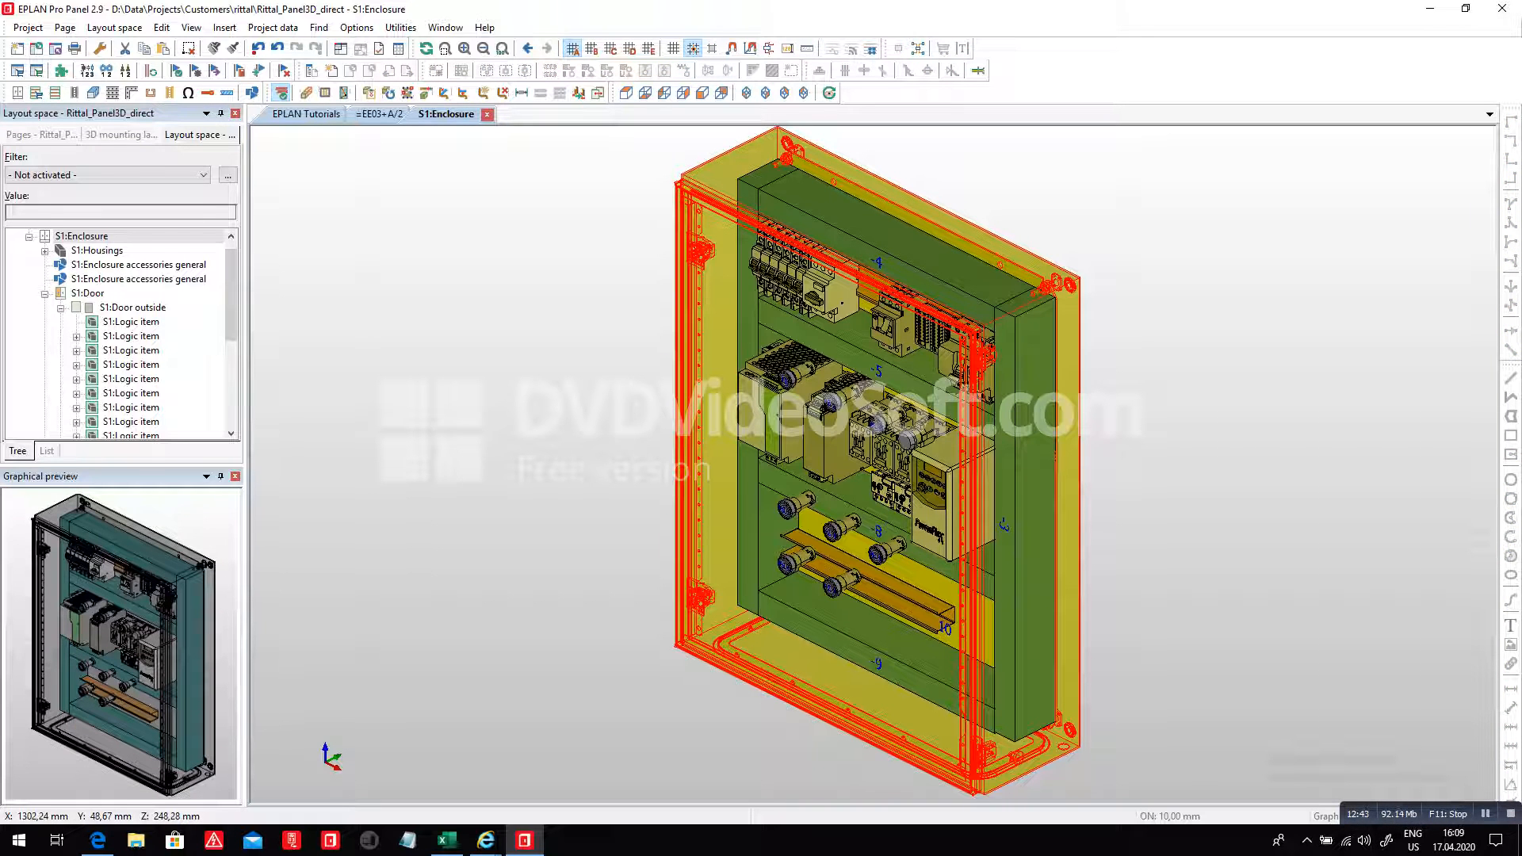
{"action": "left_click", "coordinate": [447, 841]}
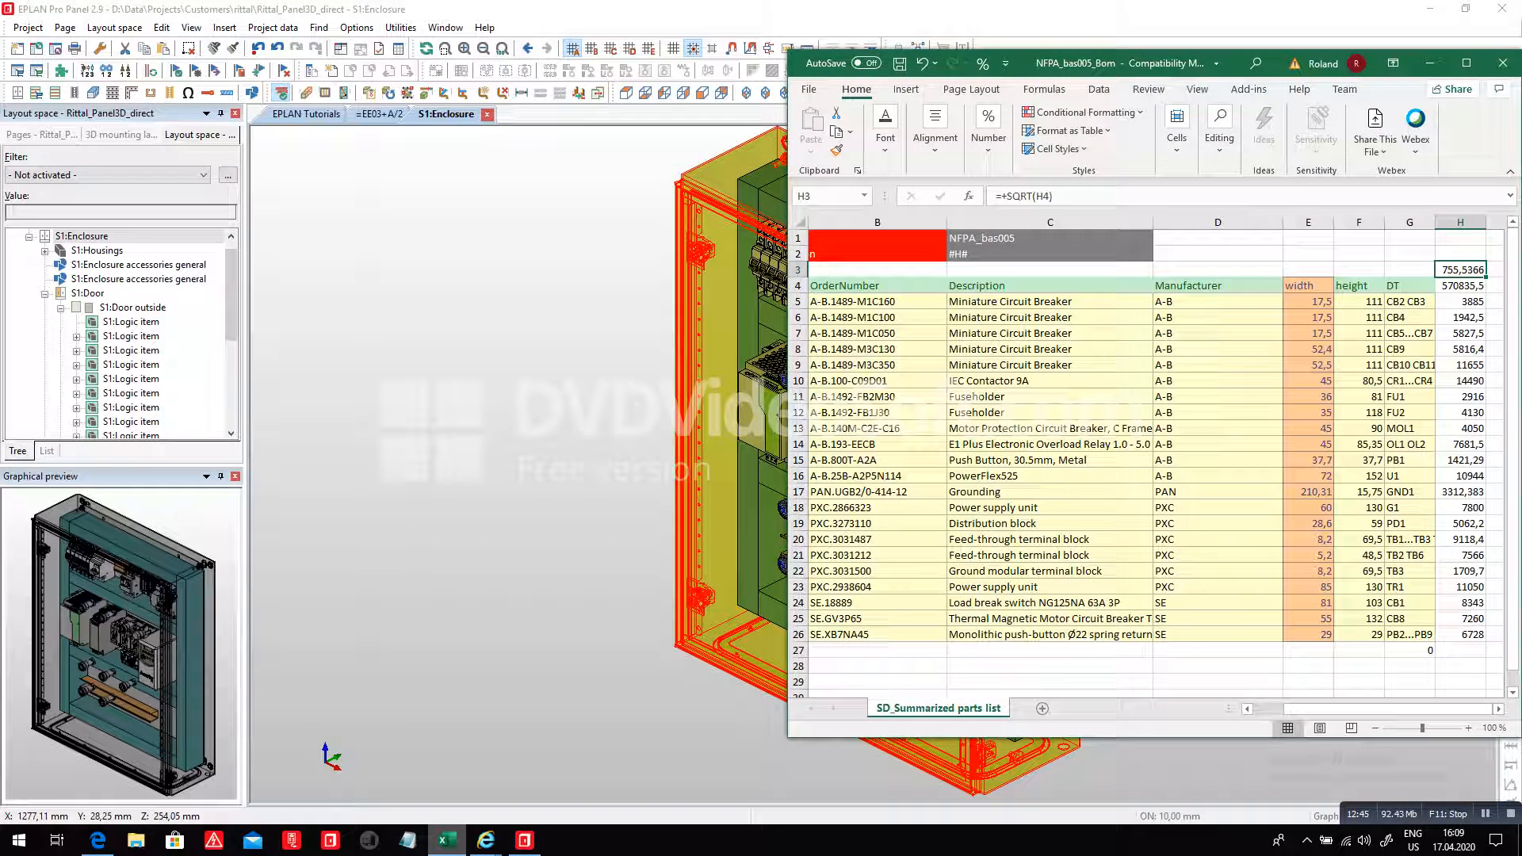